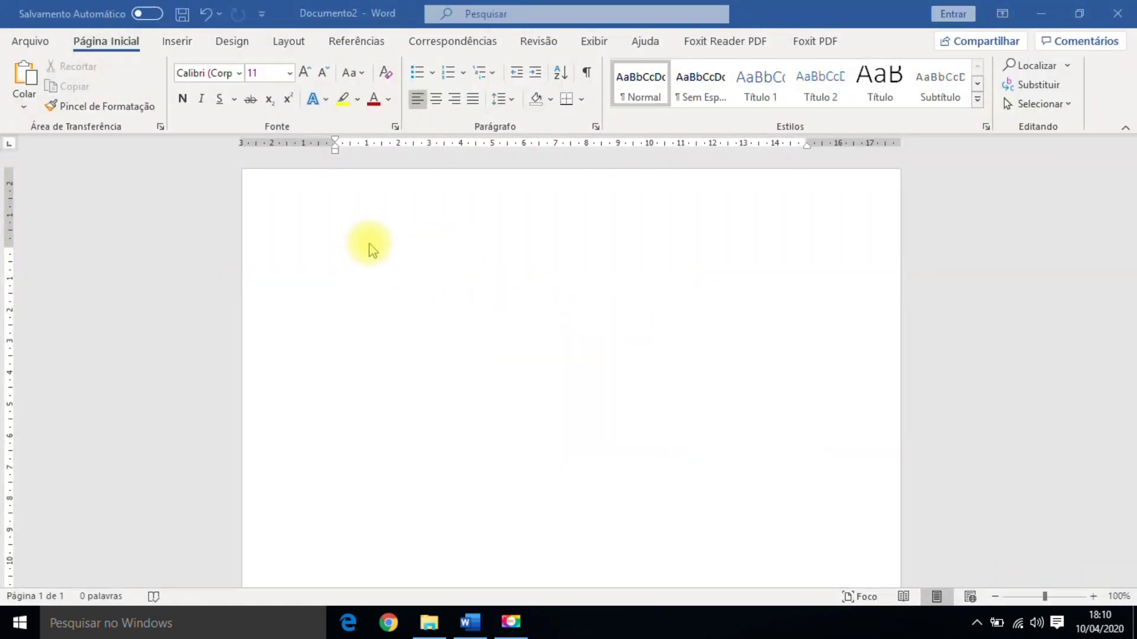
Paste the copied text into the blank document
{"action": "left_click", "coordinate": [368, 243]}
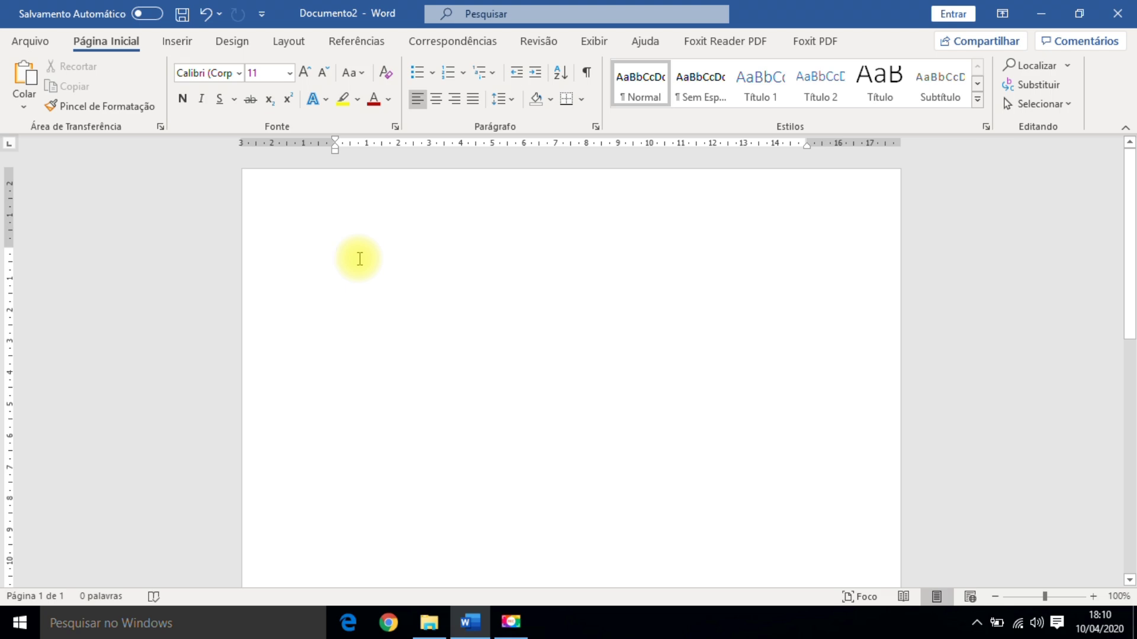
{"action": "key", "text": "ctrl+v"}
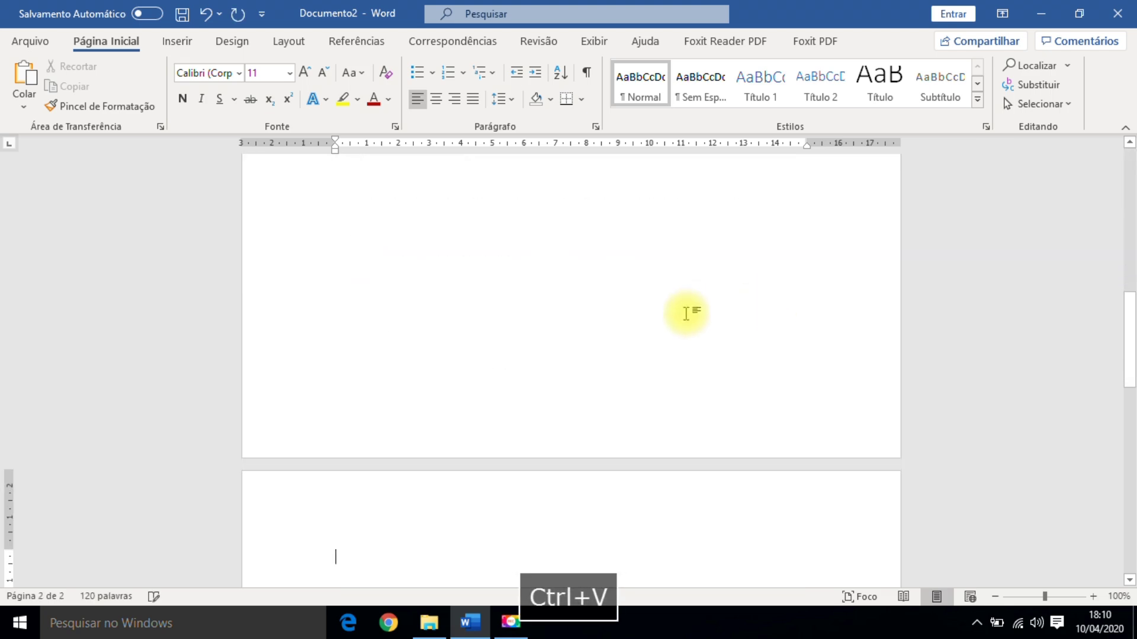
{"action": "scroll", "coordinate": [491, 293], "scroll_direction": "up", "scroll_amount": 10}
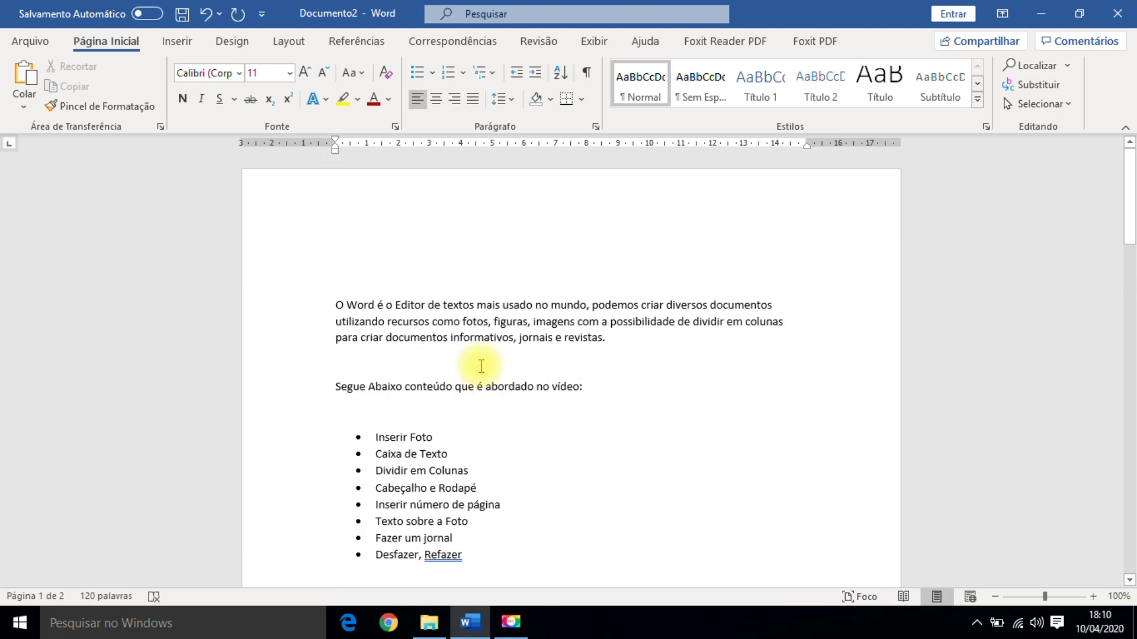
Replace the two blank lines above the opening paragraph with three blank lines
{"action": "left_click", "coordinate": [362, 262]}
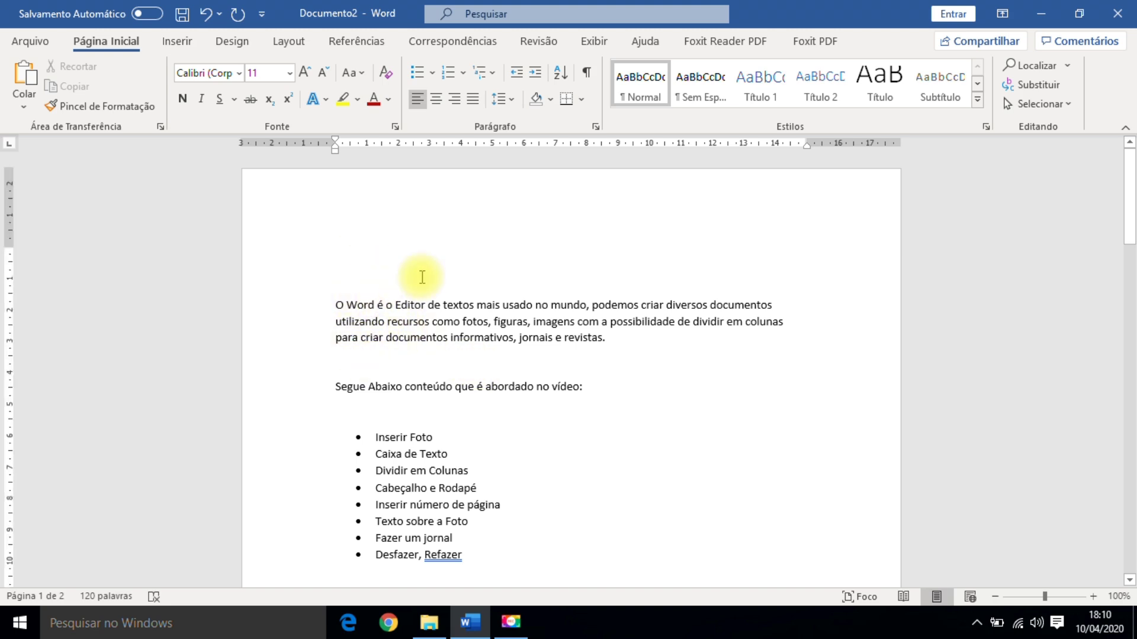
{"action": "key", "text": "Delete"}
{"action": "key", "text": "Delete"}
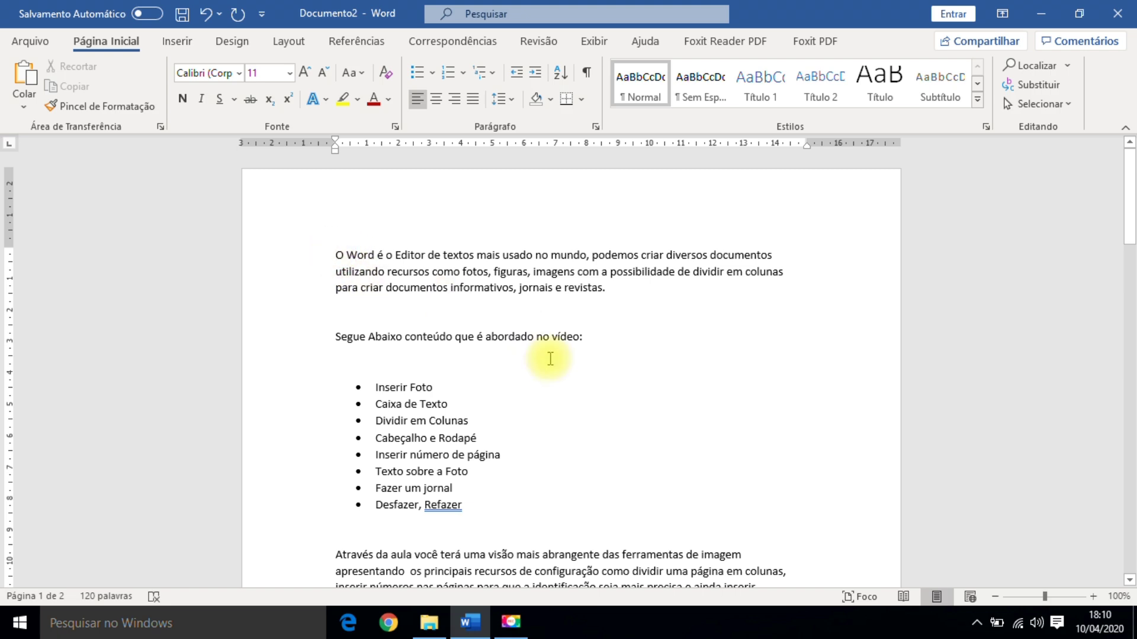
{"action": "key", "text": "Return"}
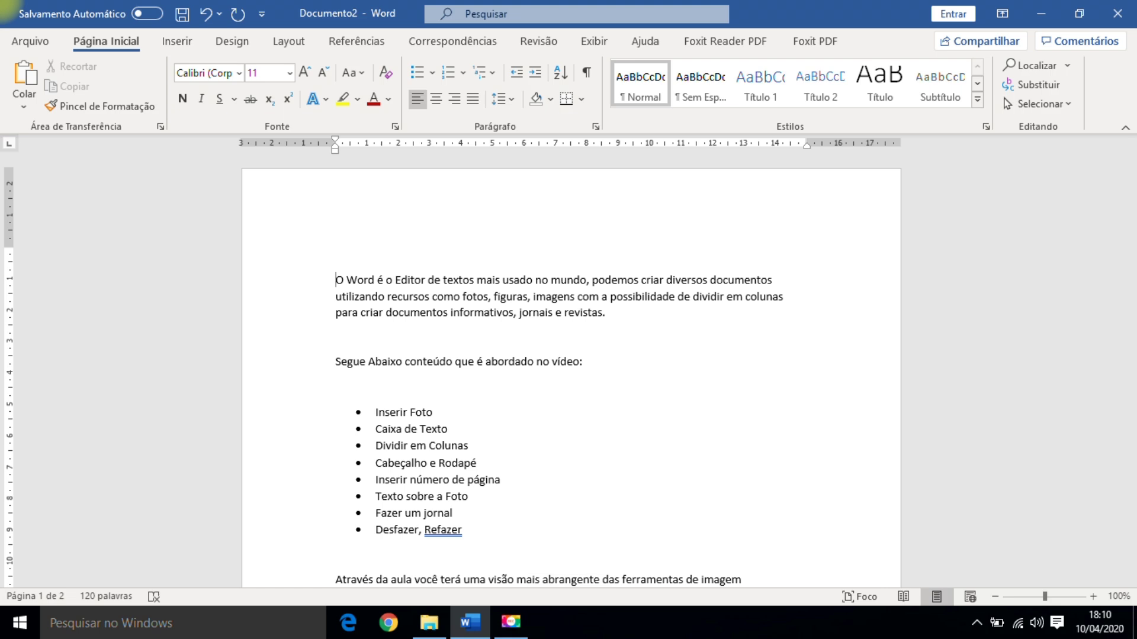
{"action": "key", "text": "Return"}
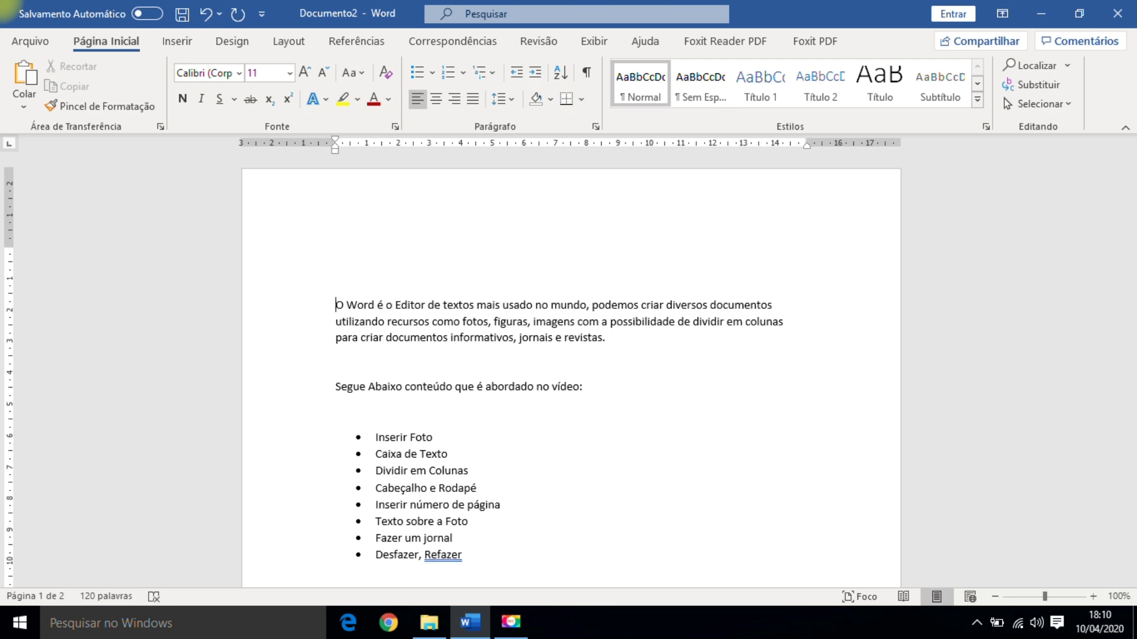
{"action": "key", "text": "Return"}
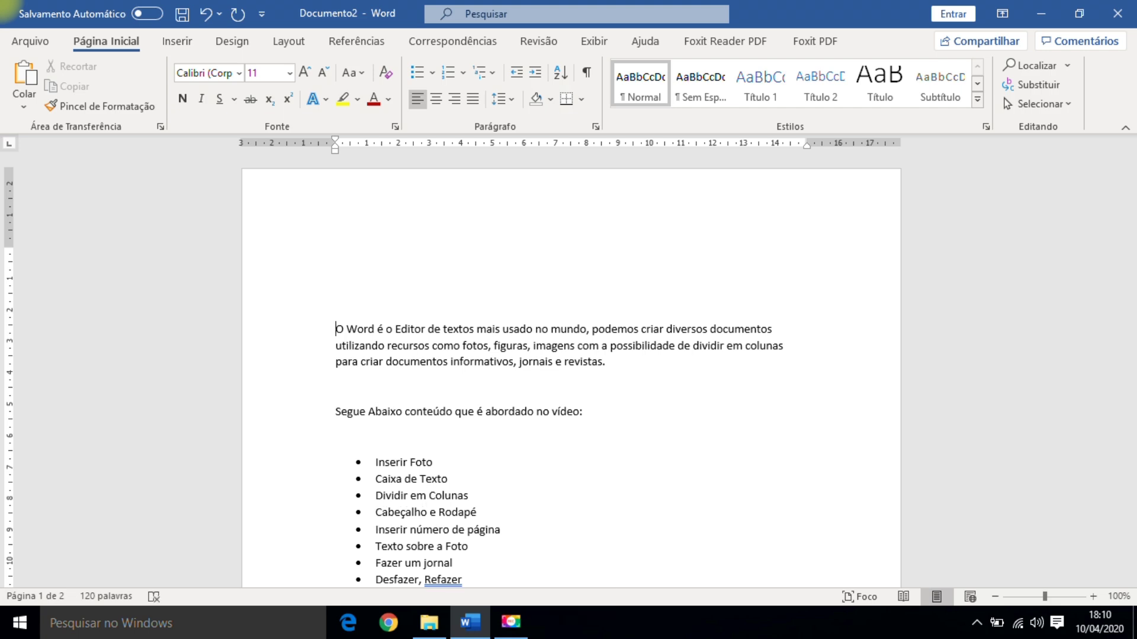
{"action": "key", "text": "Up"}
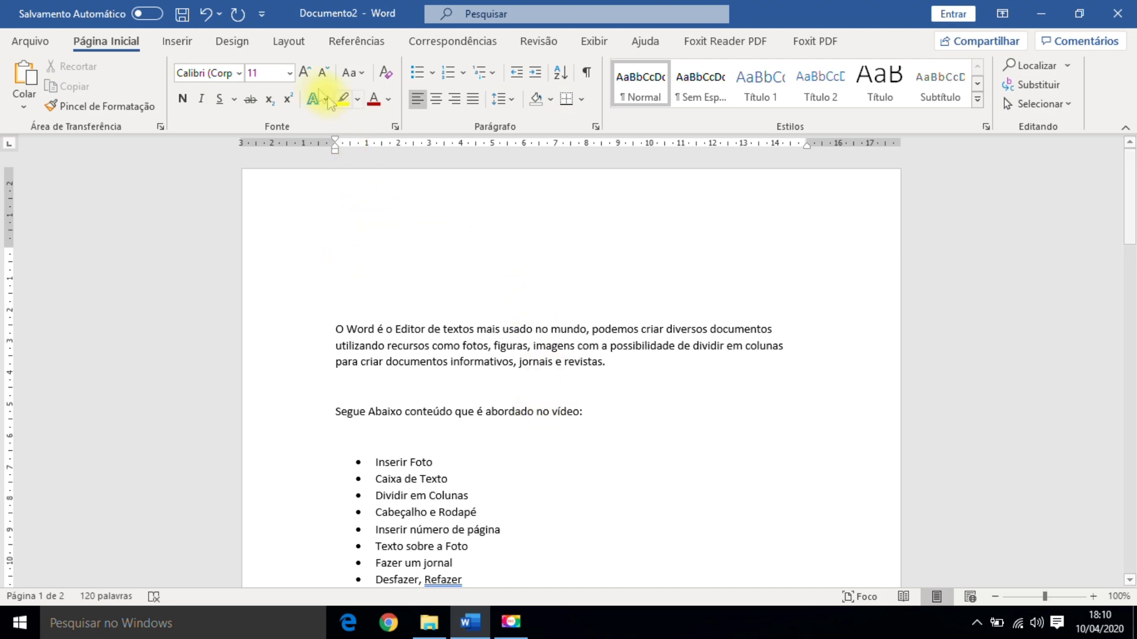
Draw a sun shape about 2.6 cm high and 3 cm wide in the blank space above the first paragraph
{"action": "left_click", "coordinate": [184, 41]}
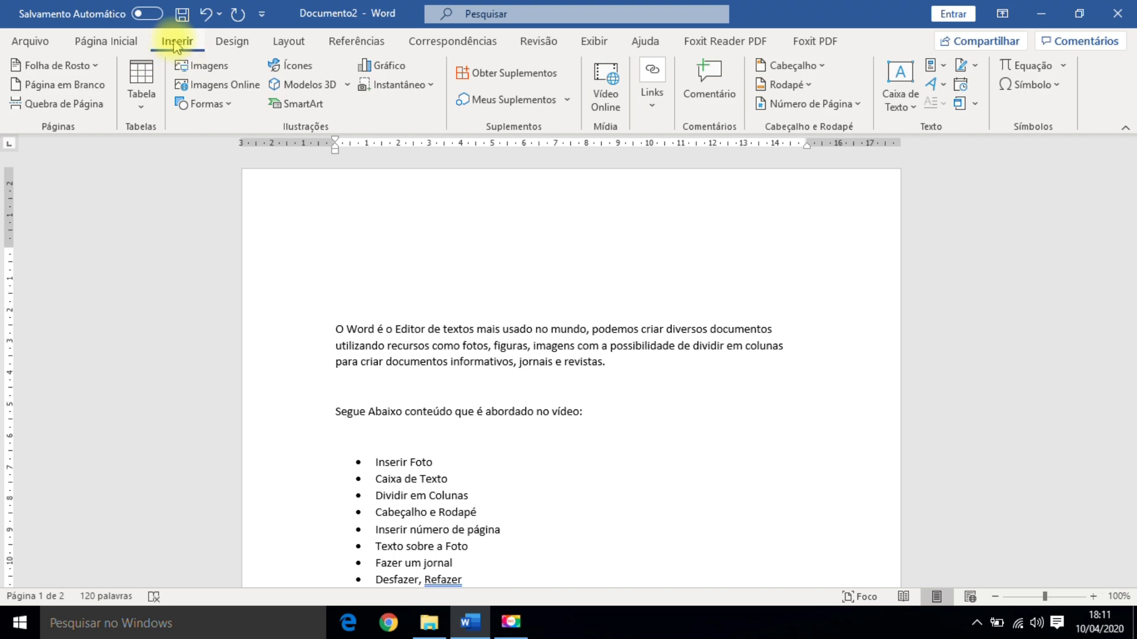
{"action": "left_click", "coordinate": [226, 104]}
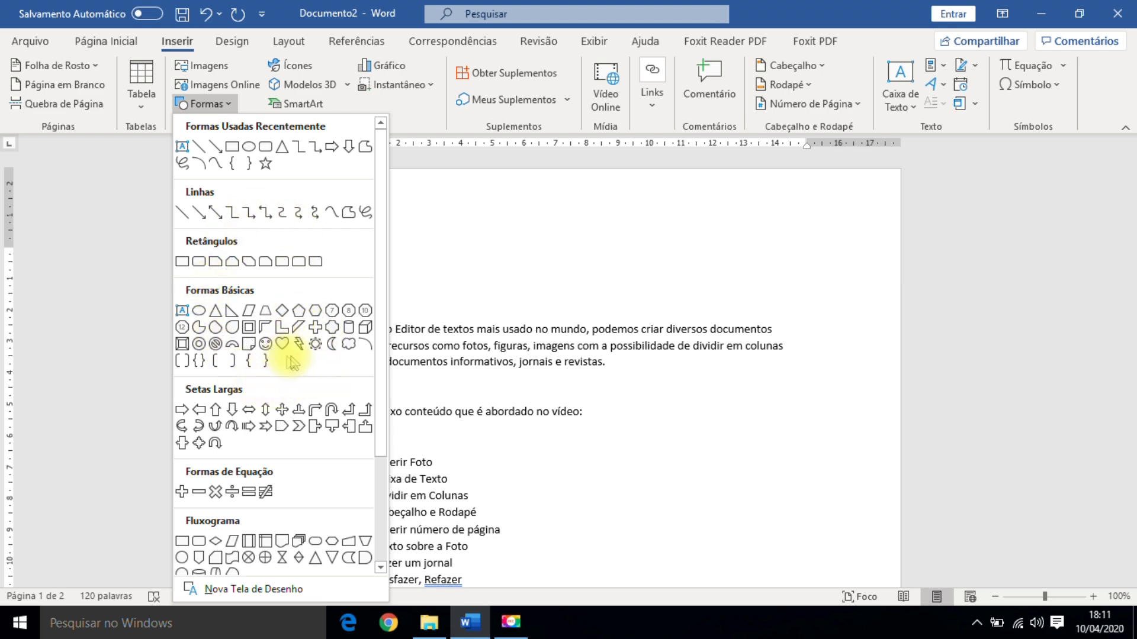
{"action": "left_click", "coordinate": [312, 345]}
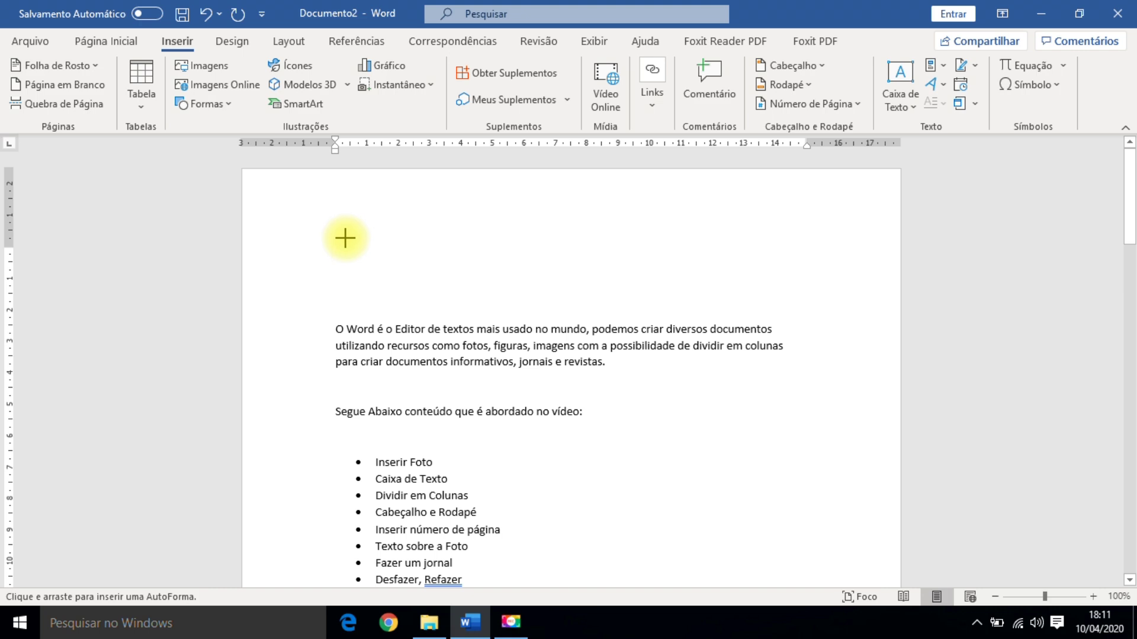
{"action": "left_click_drag", "start_coordinate": [345, 238], "coordinate": [438, 319]}
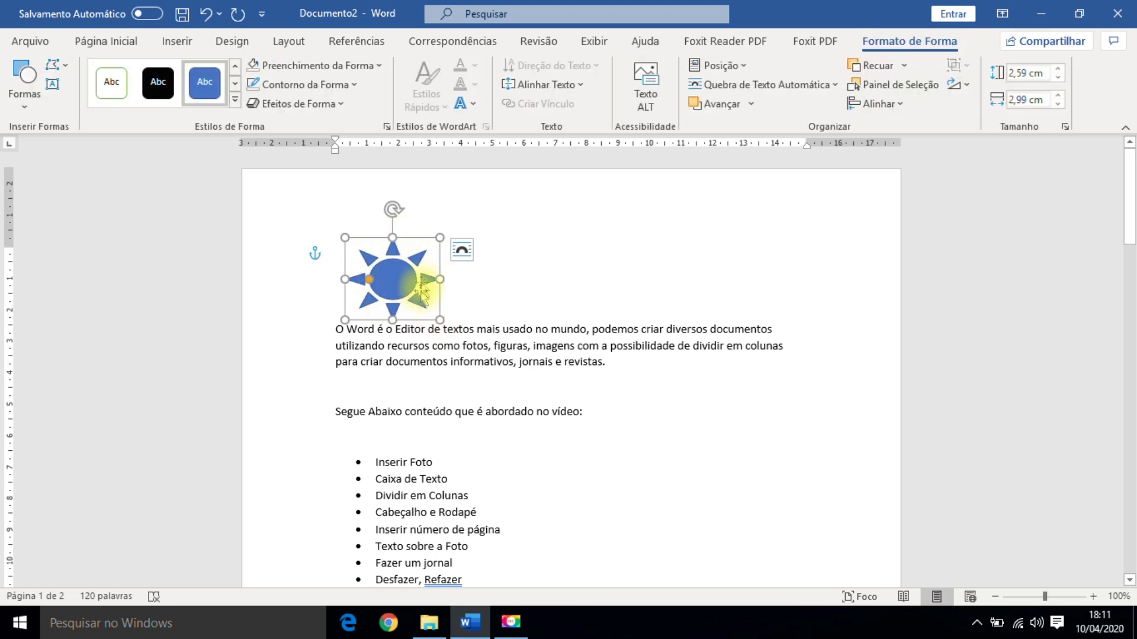
Move the sun shape slightly up and resize it to about 2.75 cm high by 3.33 cm wide
{"action": "left_click_drag", "start_coordinate": [392, 288], "coordinate": [391, 279]}
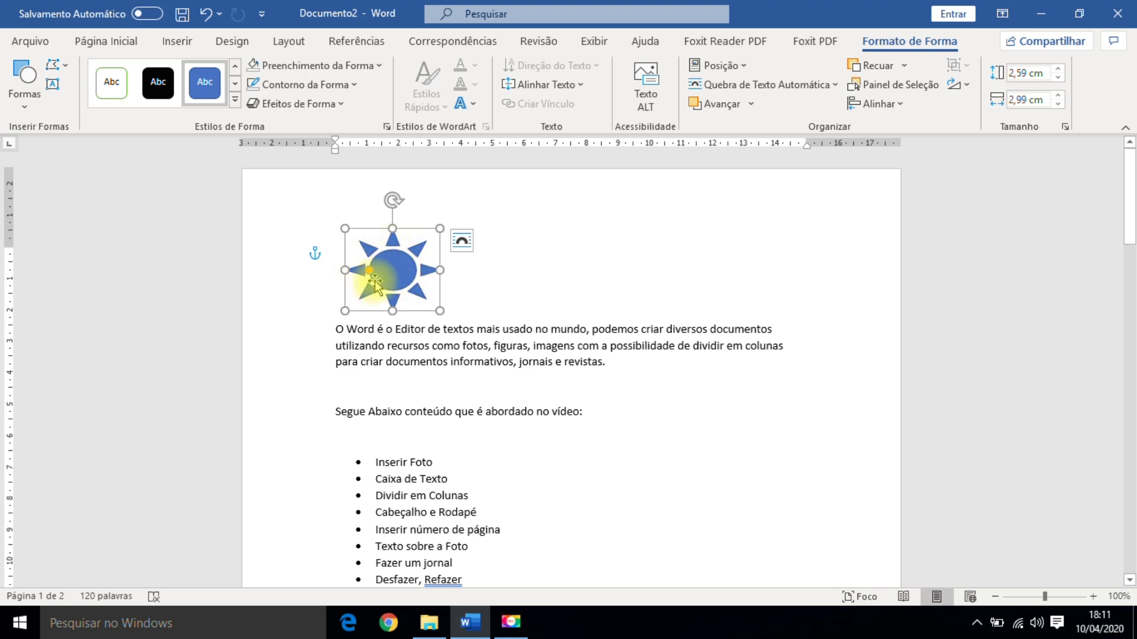
{"action": "mouse_move", "coordinate": [439, 228]}
{"action": "left_mouse_down"}
{"action": "mouse_move", "coordinate": [406, 261]}
{"action": "mouse_move", "coordinate": [460, 219]}
{"action": "left_mouse_up"}
{"action": "mouse_move", "coordinate": [460, 262]}
{"action": "left_mouse_down"}
{"action": "mouse_move", "coordinate": [423, 264]}
{"action": "mouse_move", "coordinate": [451, 264]}
{"action": "left_mouse_up"}
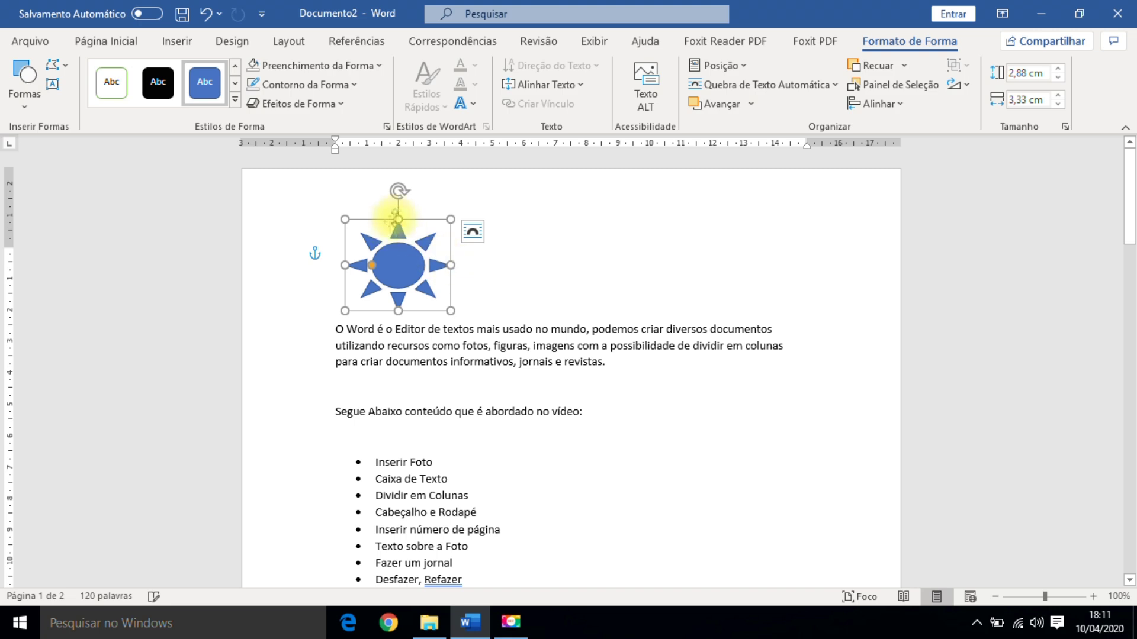
{"action": "mouse_move", "coordinate": [398, 219]}
{"action": "left_mouse_down"}
{"action": "mouse_move", "coordinate": [398, 243]}
{"action": "mouse_move", "coordinate": [398, 204]}
{"action": "mouse_move", "coordinate": [400, 223]}
{"action": "left_mouse_up"}
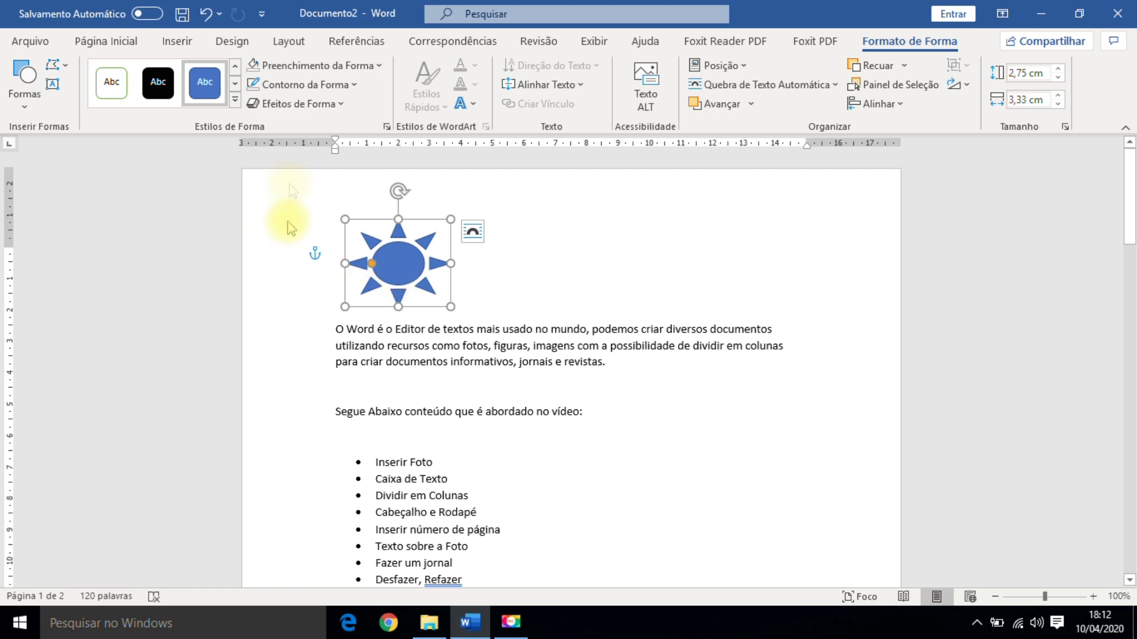
Fill the sun shape with standard red
{"action": "left_click", "coordinate": [380, 65]}
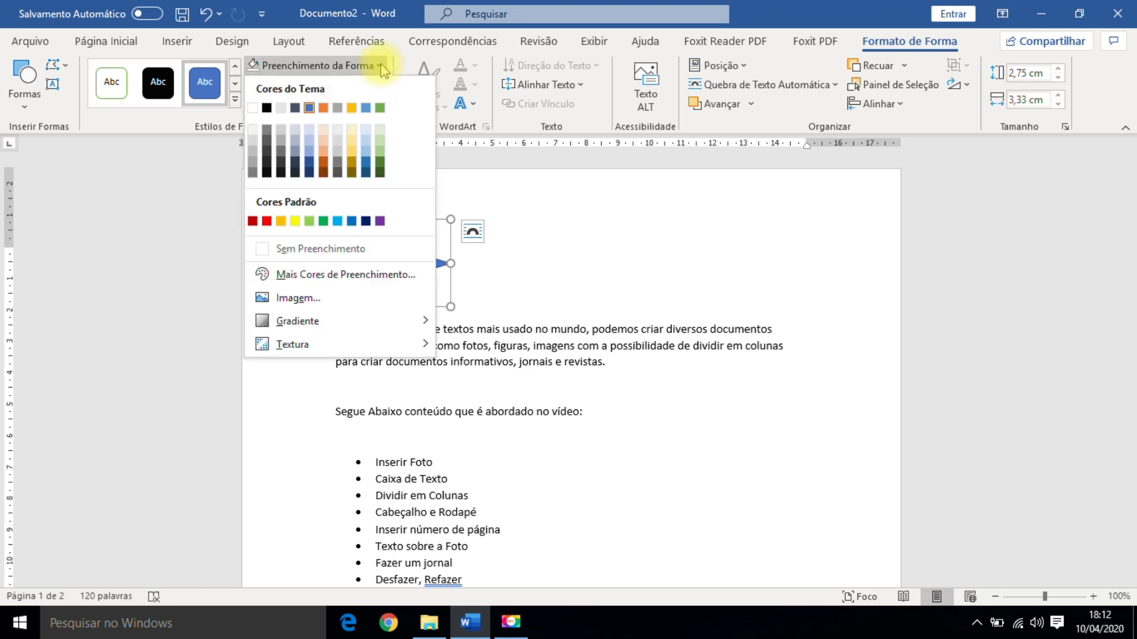
{"action": "left_click", "coordinate": [261, 222]}
{"action": "left_click", "coordinate": [385, 264]}
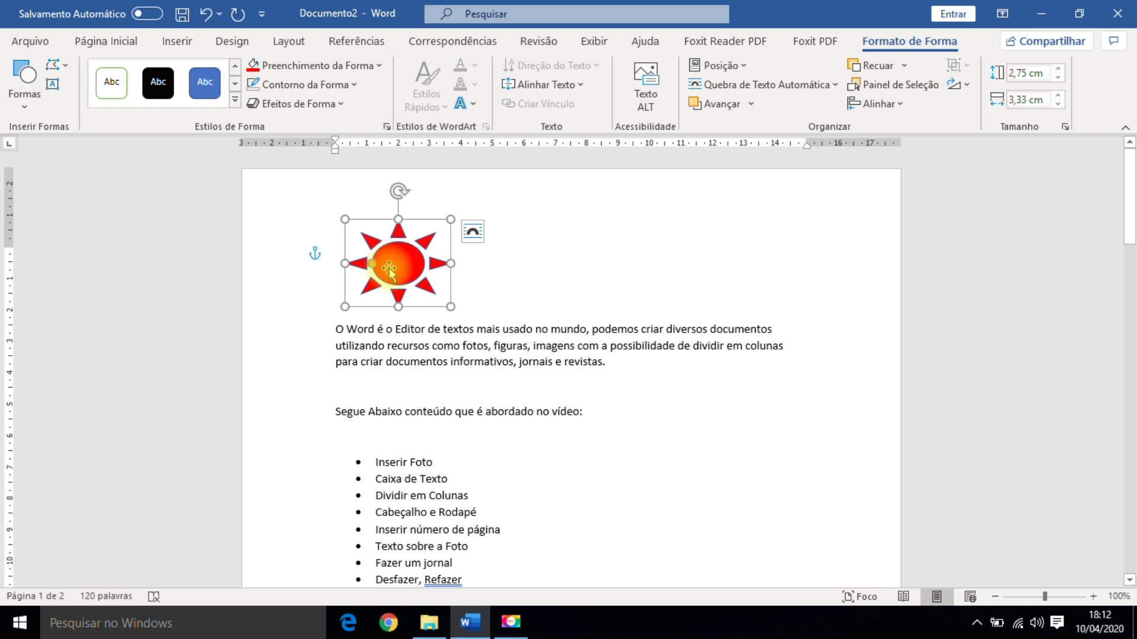
{"action": "left_click", "coordinate": [622, 314]}
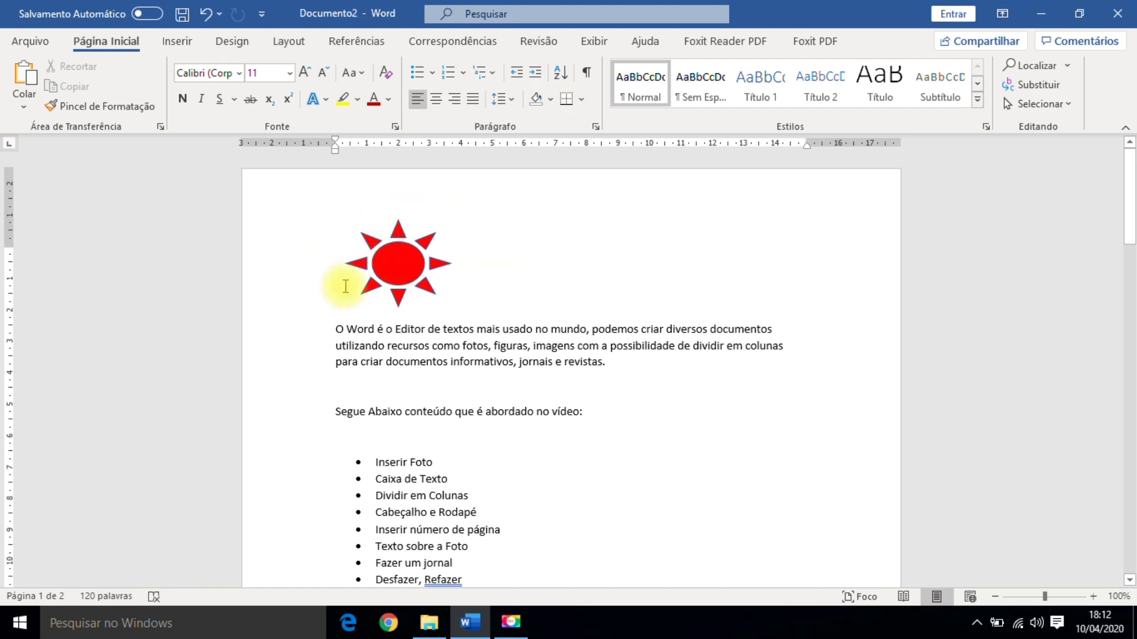
Change the sun shape's fill to the standard dark red
{"action": "left_click", "coordinate": [399, 266]}
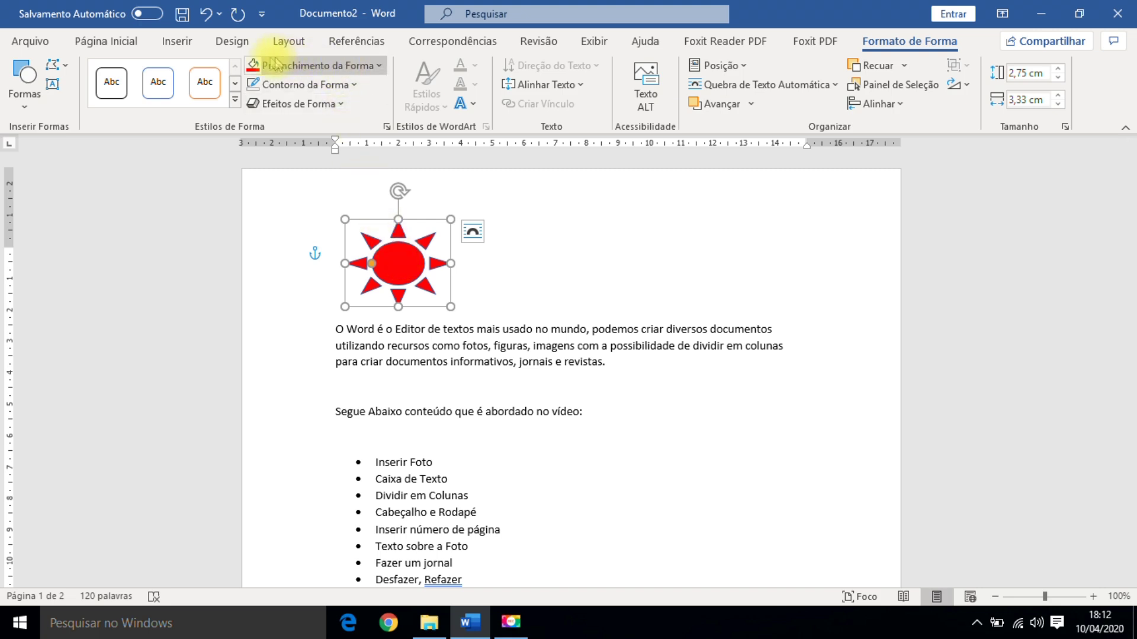
{"action": "left_click", "coordinate": [361, 66]}
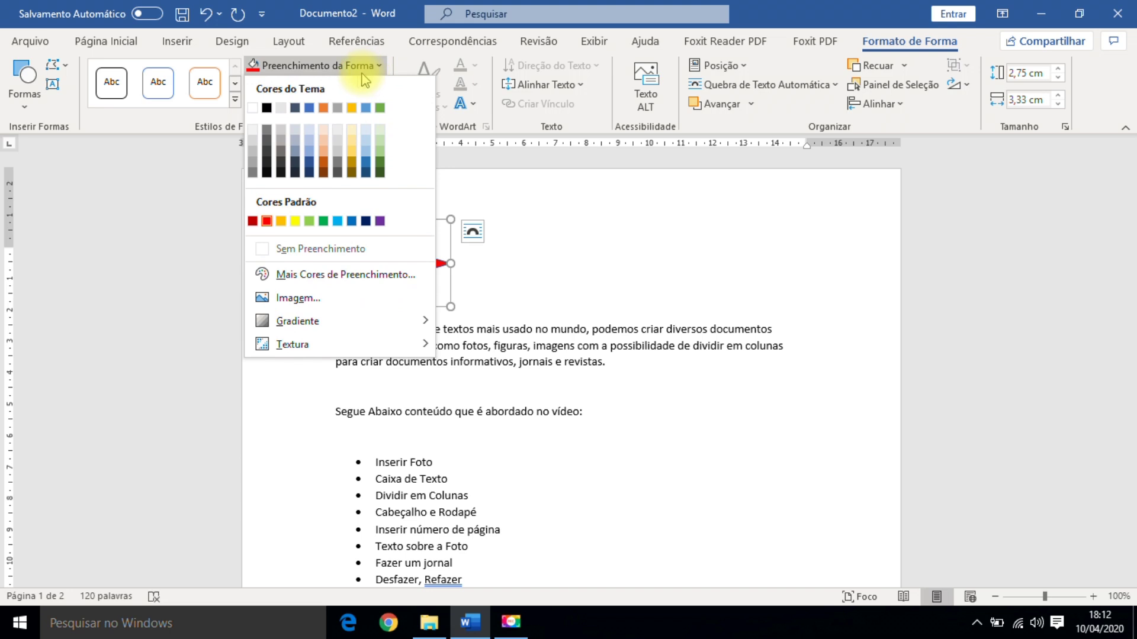
{"action": "left_click", "coordinate": [253, 222]}
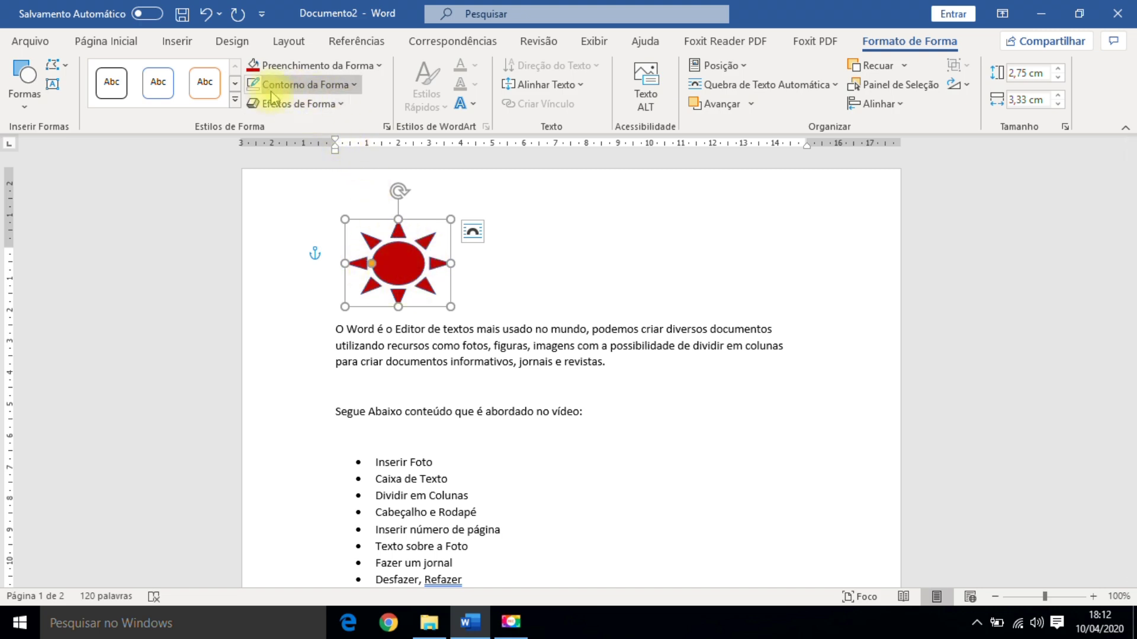
Try a dark blue outline on the sun shape, and set it to no outline
{"action": "left_click", "coordinate": [341, 90]}
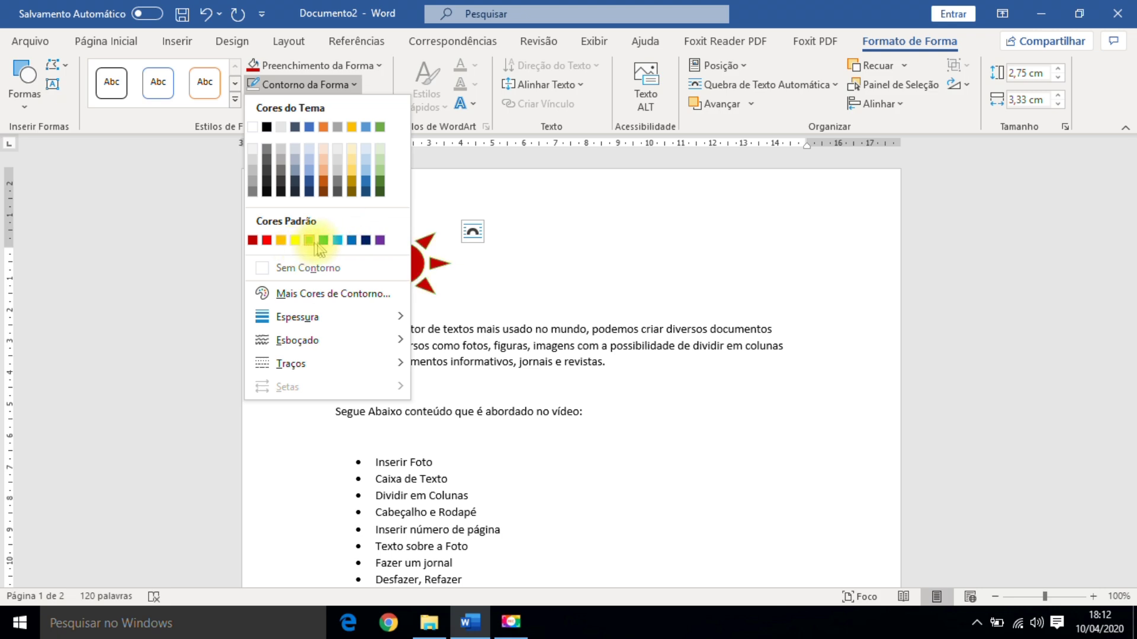
{"action": "left_click", "coordinate": [379, 241]}
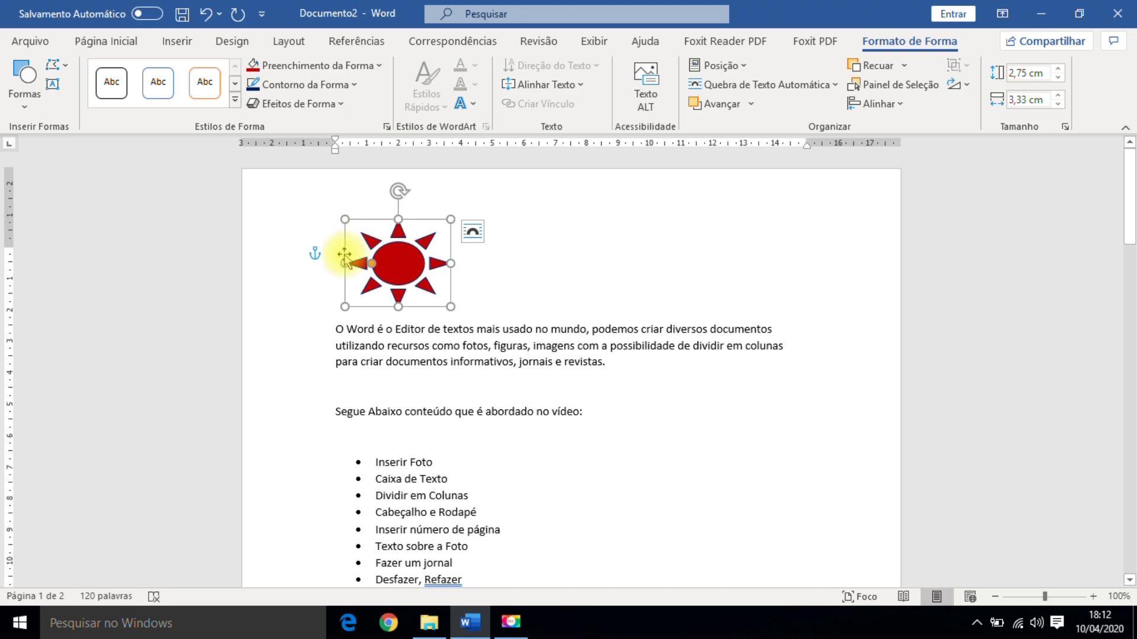
{"action": "left_click", "coordinate": [332, 84]}
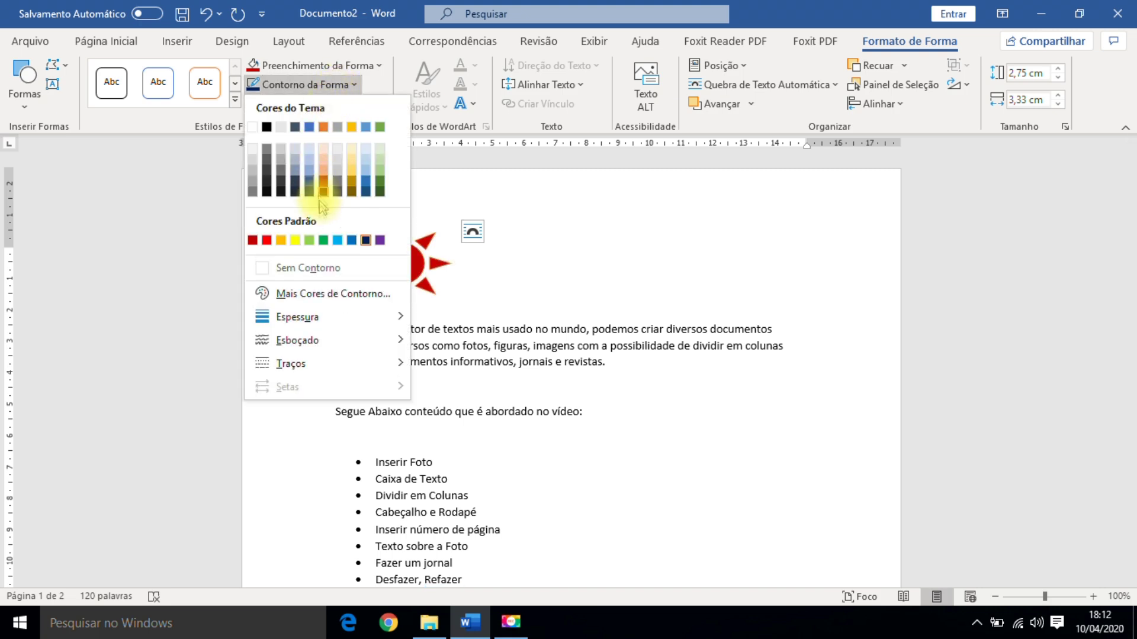
{"action": "left_click", "coordinate": [303, 264]}
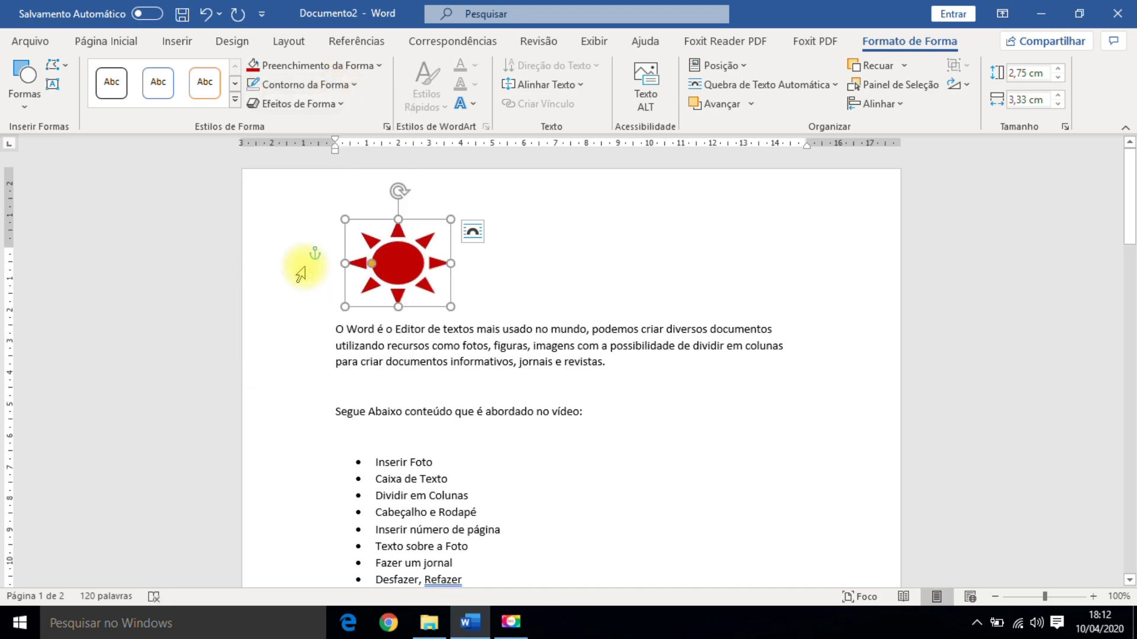
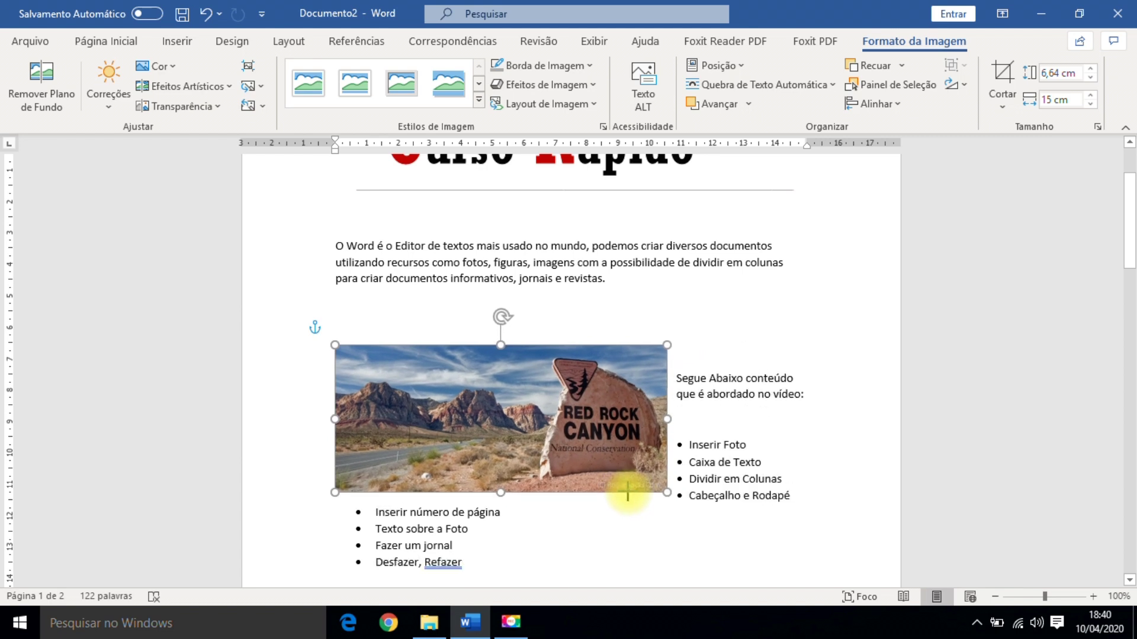
Move the Red Rock Canyon picture just below the opening paragraph and apply the fifth transparency preset to it
{"action": "left_click_drag", "start_coordinate": [435, 403], "coordinate": [450, 382]}
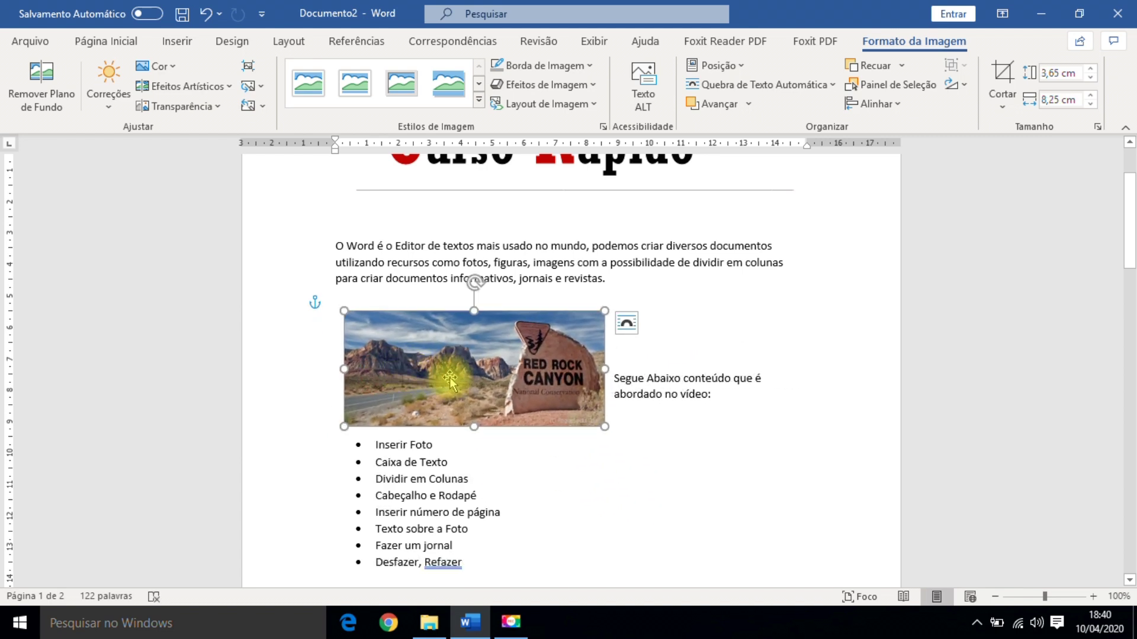
{"action": "left_click", "coordinate": [215, 109]}
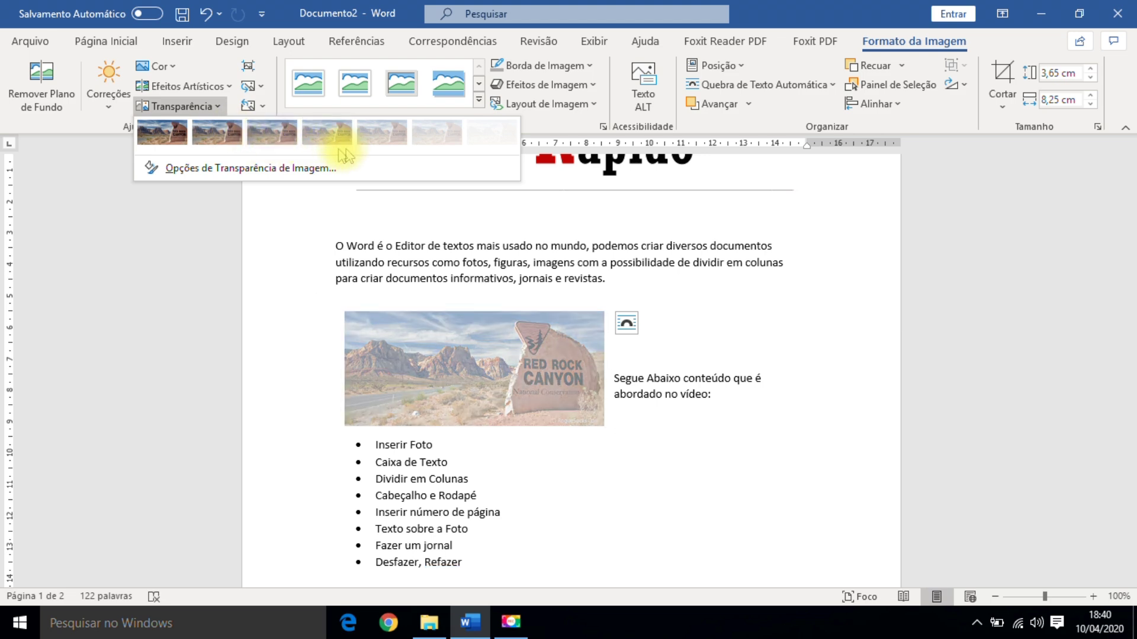
{"action": "left_click", "coordinate": [396, 141]}
{"action": "left_click", "coordinate": [513, 398]}
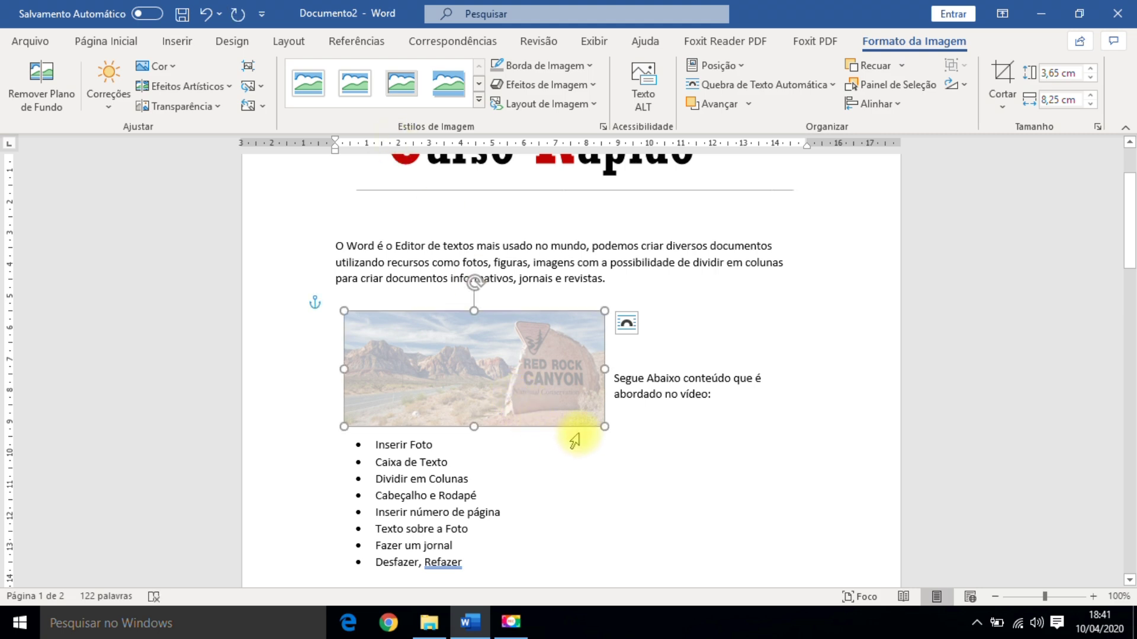
Enlarge the canyon picture to about 6.11 by 13.82 cm and set its text wrapping to behind text
{"action": "left_click_drag", "start_coordinate": [604, 426], "coordinate": [673, 503]}
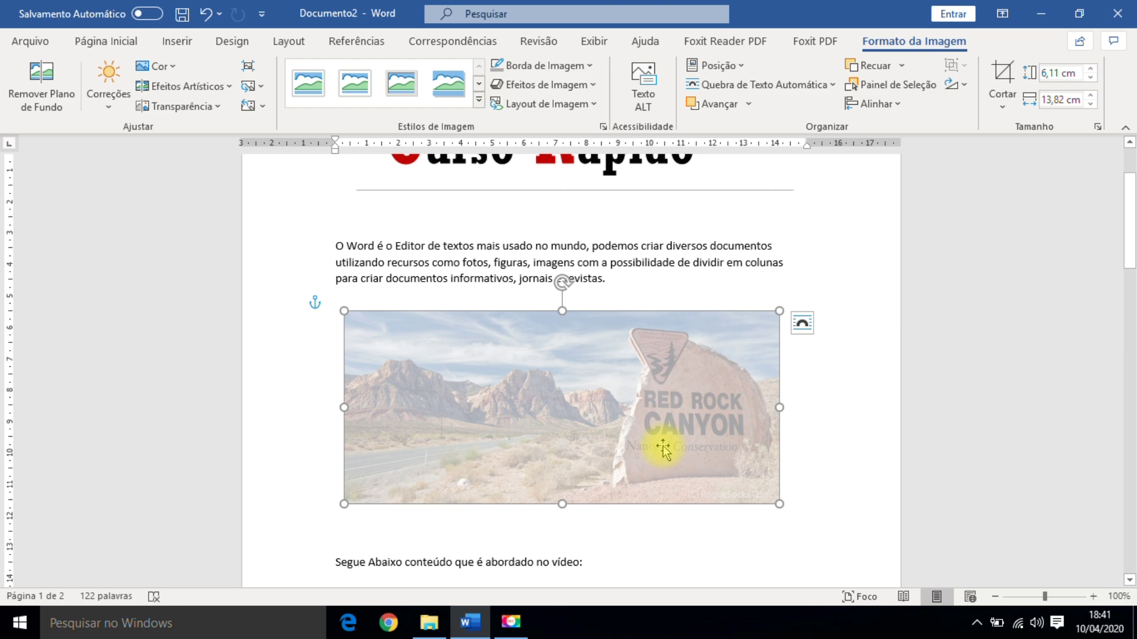
{"action": "left_click", "coordinate": [803, 324]}
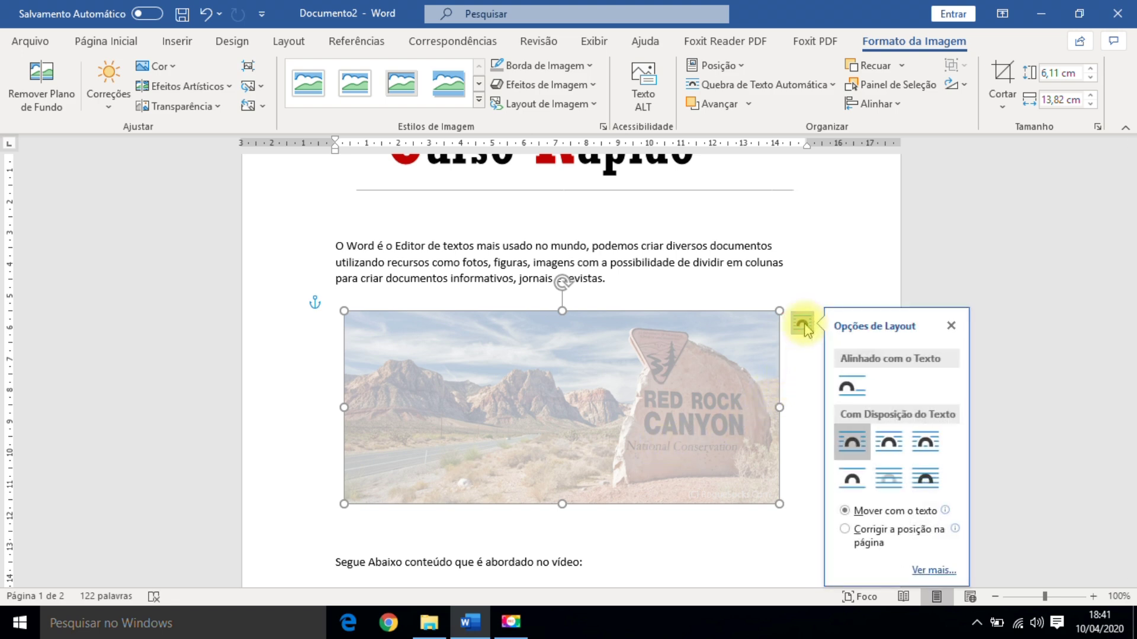
{"action": "left_click", "coordinate": [888, 477]}
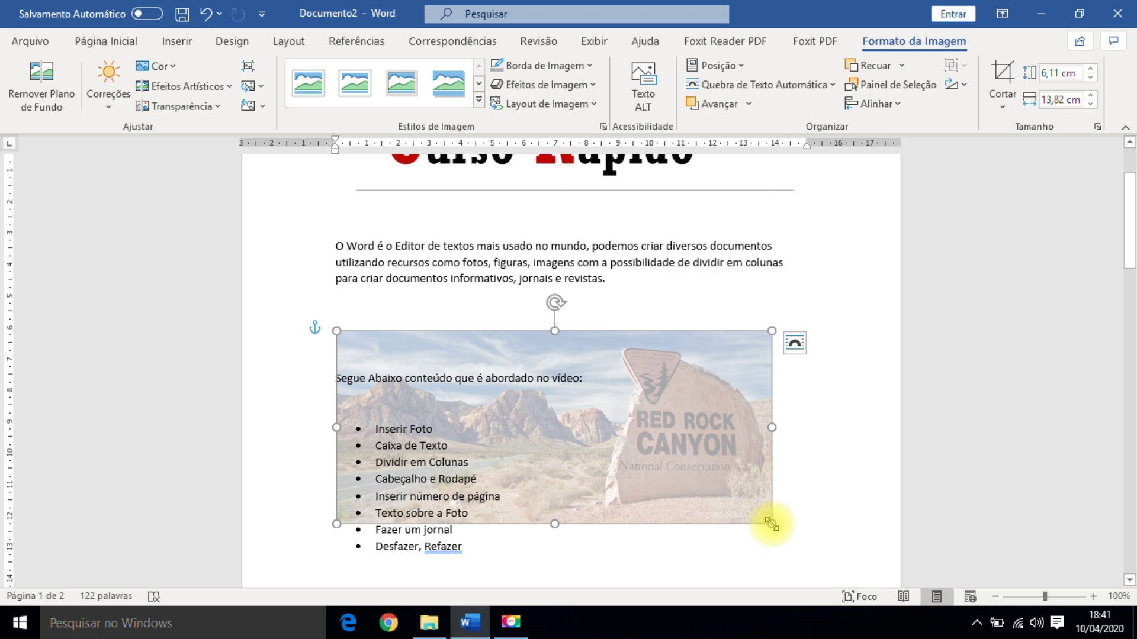
Shrink the canyon picture and place it behind the "Curso Rápido" title, shifting the title text box slightly right over it
{"action": "left_click_drag", "start_coordinate": [767, 525], "coordinate": [713, 438]}
{"action": "left_click_drag", "start_coordinate": [645, 504], "coordinate": [533, 296]}
{"action": "left_click_drag", "start_coordinate": [597, 258], "coordinate": [702, 275]}
{"action": "left_click", "coordinate": [627, 260]}
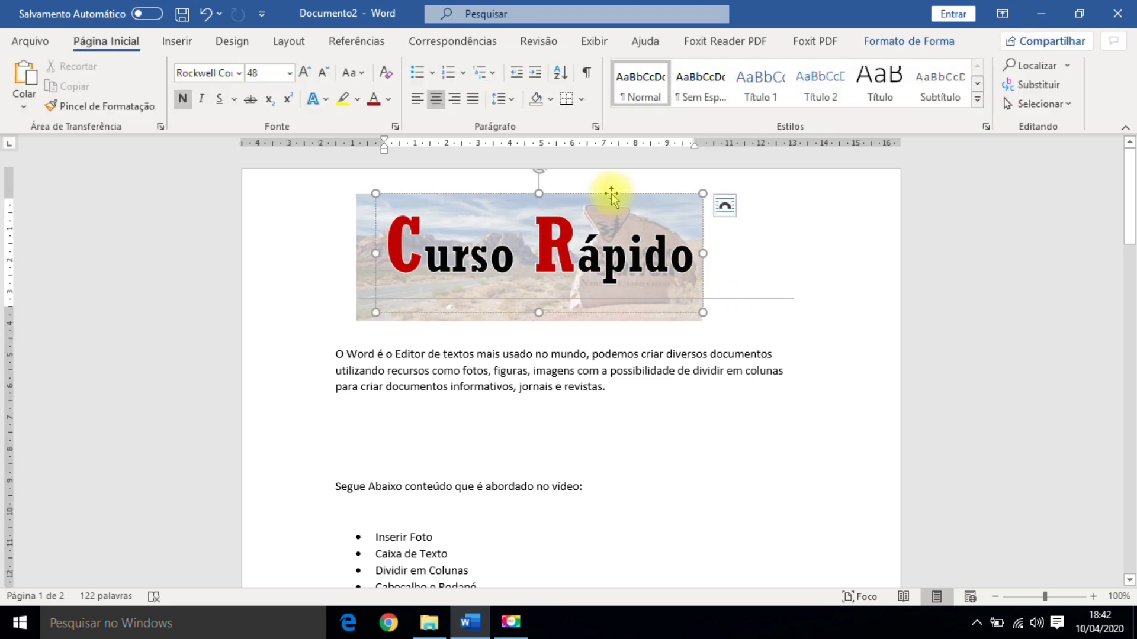
{"action": "left_click_drag", "start_coordinate": [616, 193], "coordinate": [635, 194]}
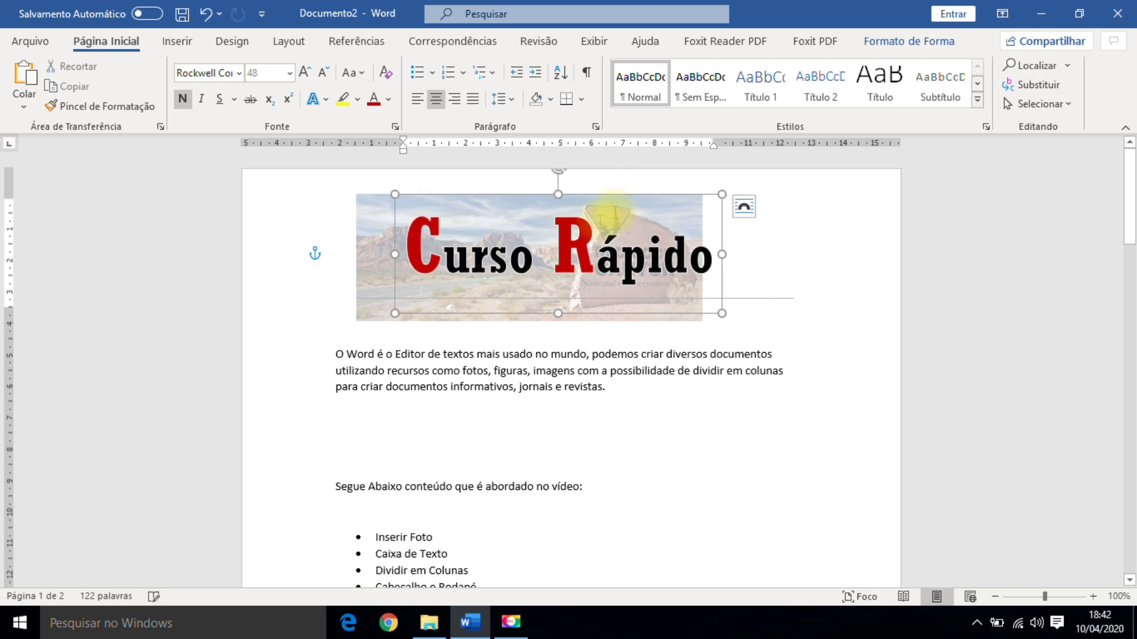
Move the canyon picture slightly right so it is centred behind the "Curso Rápido" title
{"action": "left_click", "coordinate": [381, 259]}
{"action": "left_click_drag", "start_coordinate": [368, 249], "coordinate": [398, 244]}
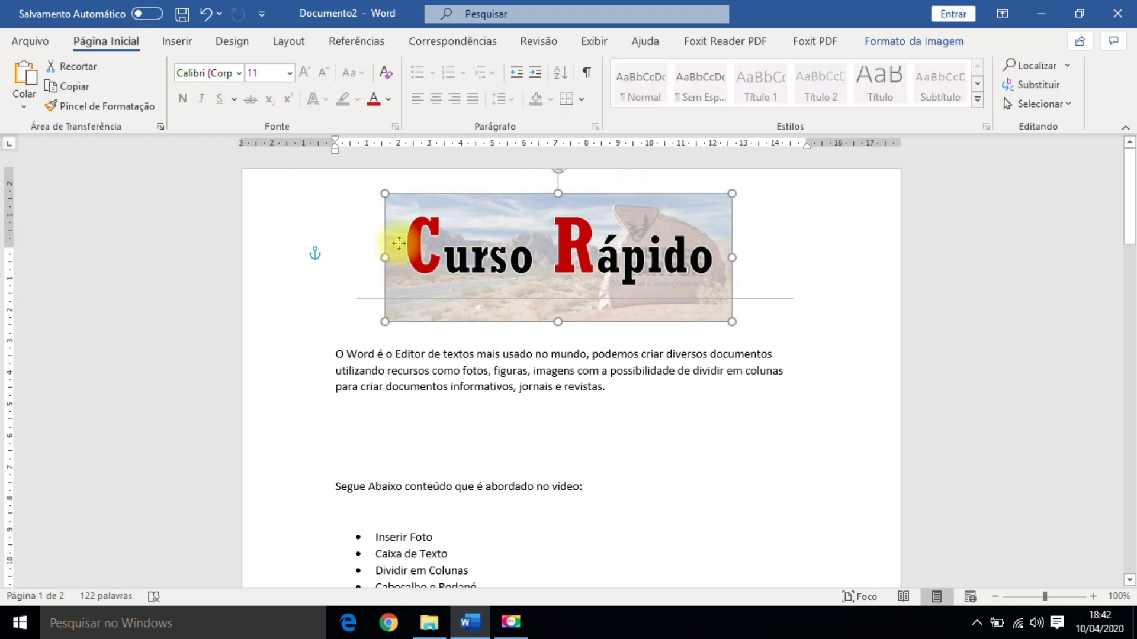
{"action": "left_click", "coordinate": [789, 454]}
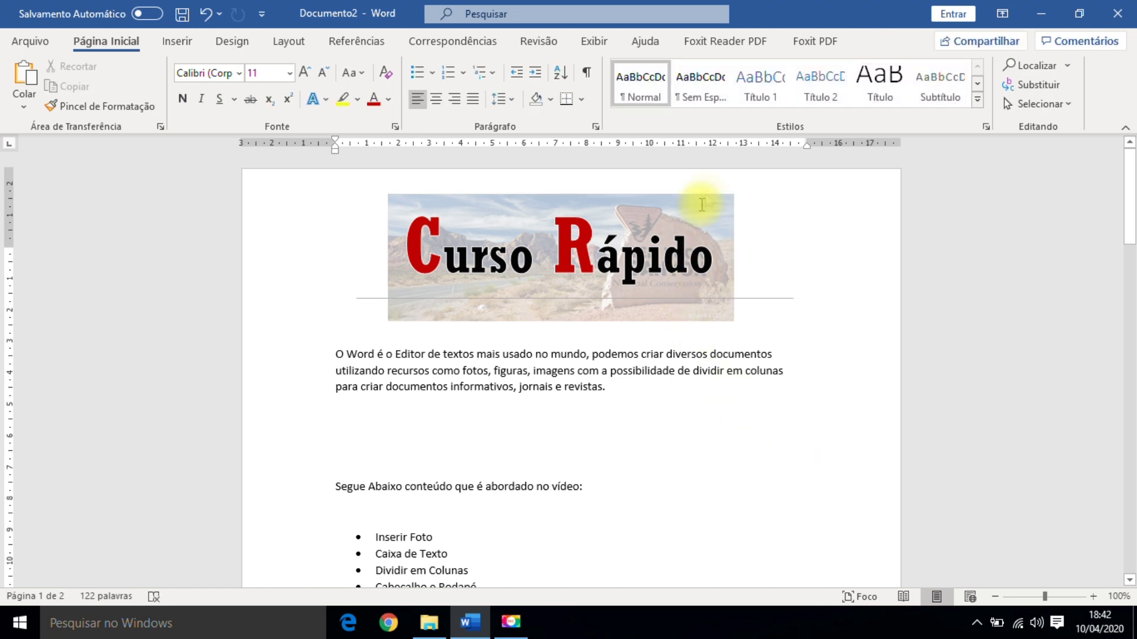
Apply the soft-edged oval picture style to the canyon picture behind the title
{"action": "left_click", "coordinate": [723, 214]}
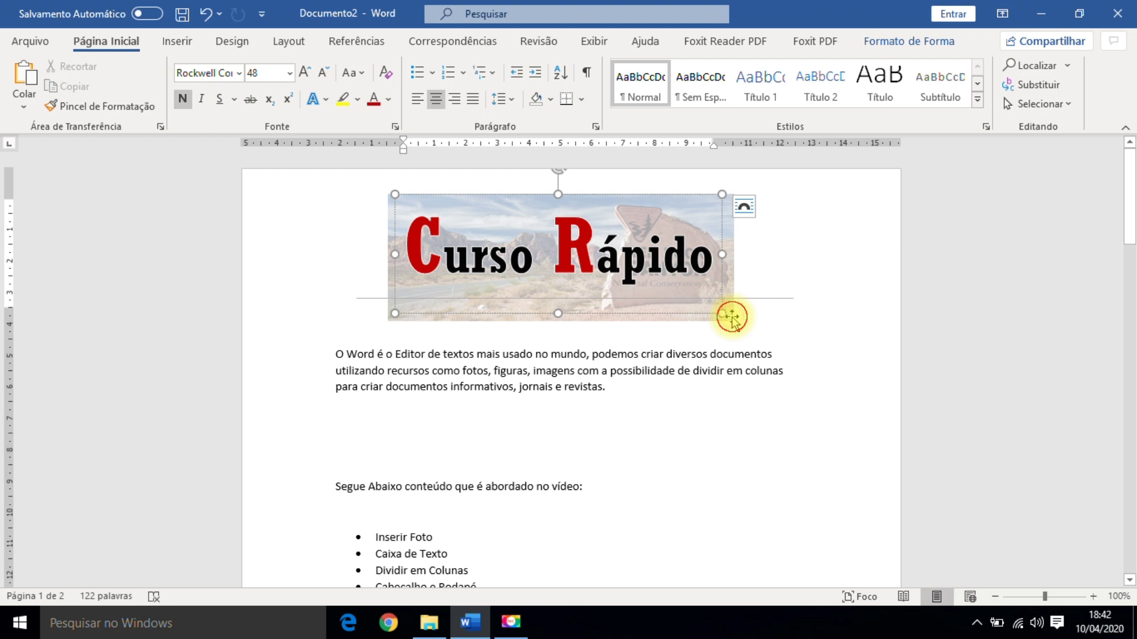
{"action": "left_click", "coordinate": [731, 317]}
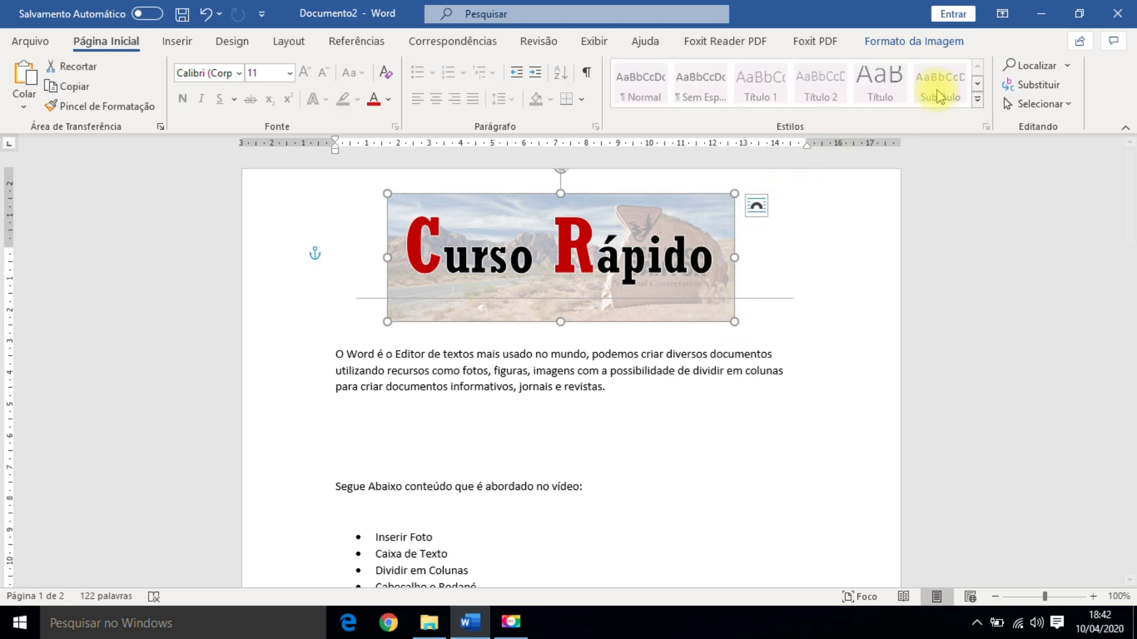
{"action": "left_click", "coordinate": [936, 43]}
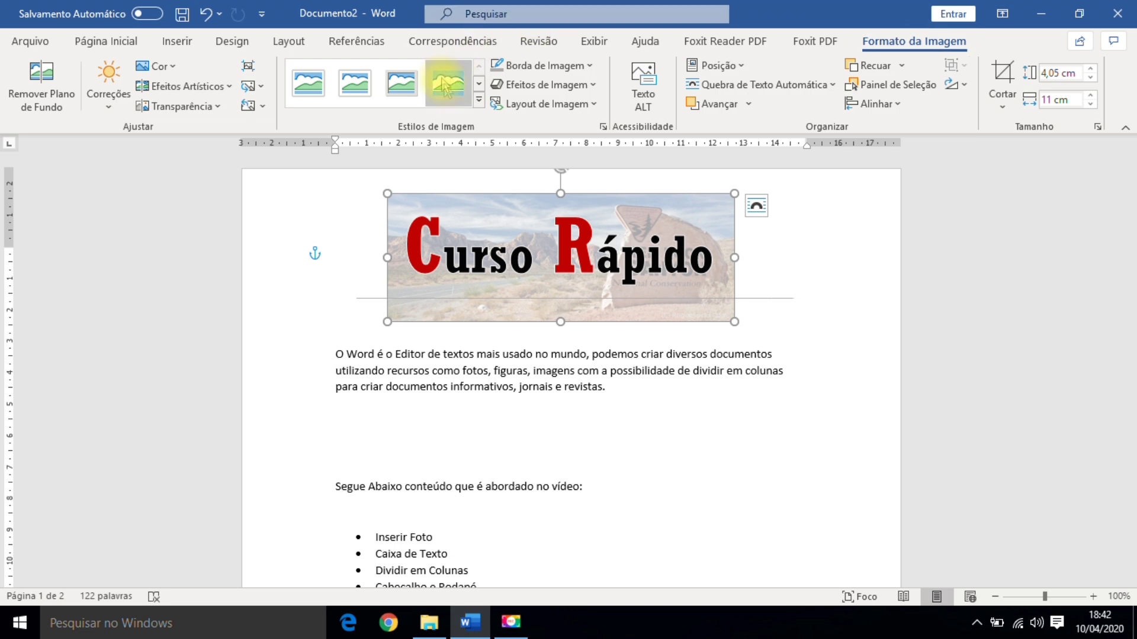
{"action": "left_click", "coordinate": [478, 100]}
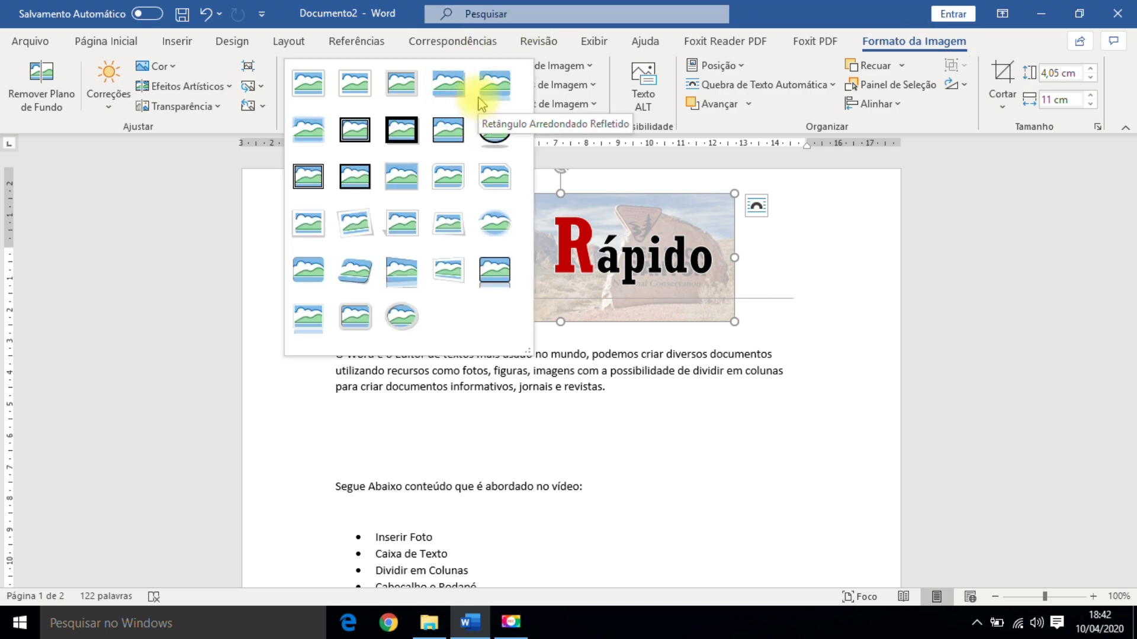
{"action": "left_click", "coordinate": [495, 231]}
{"action": "left_click", "coordinate": [697, 428]}
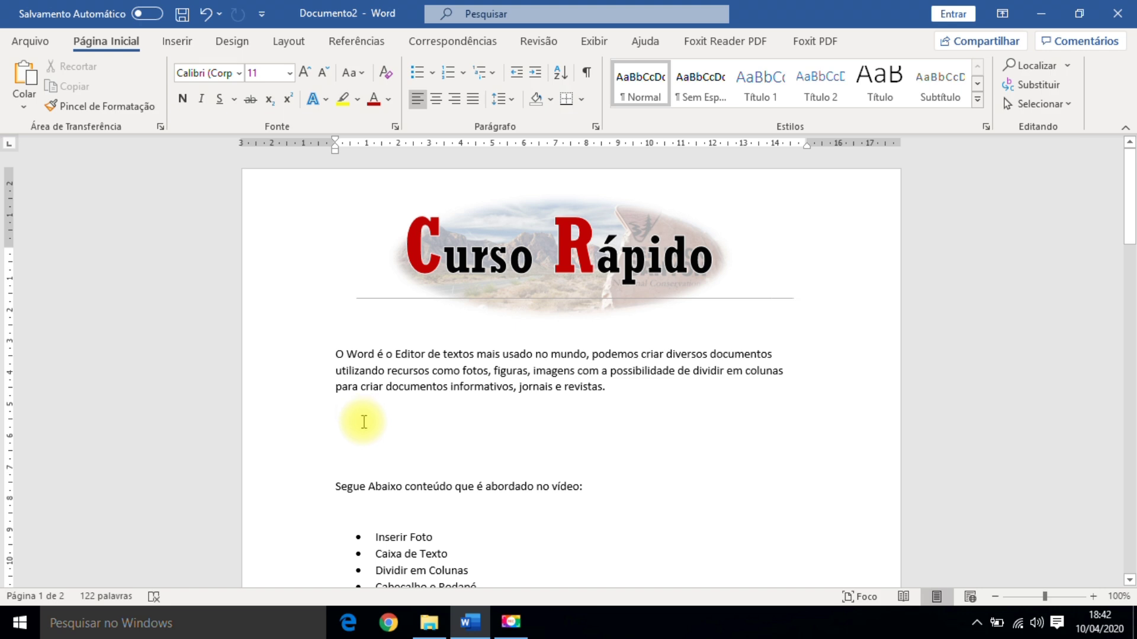
Insert the icon of a teacher at a board with students from the education category of the icon library
{"action": "left_click", "coordinate": [179, 45]}
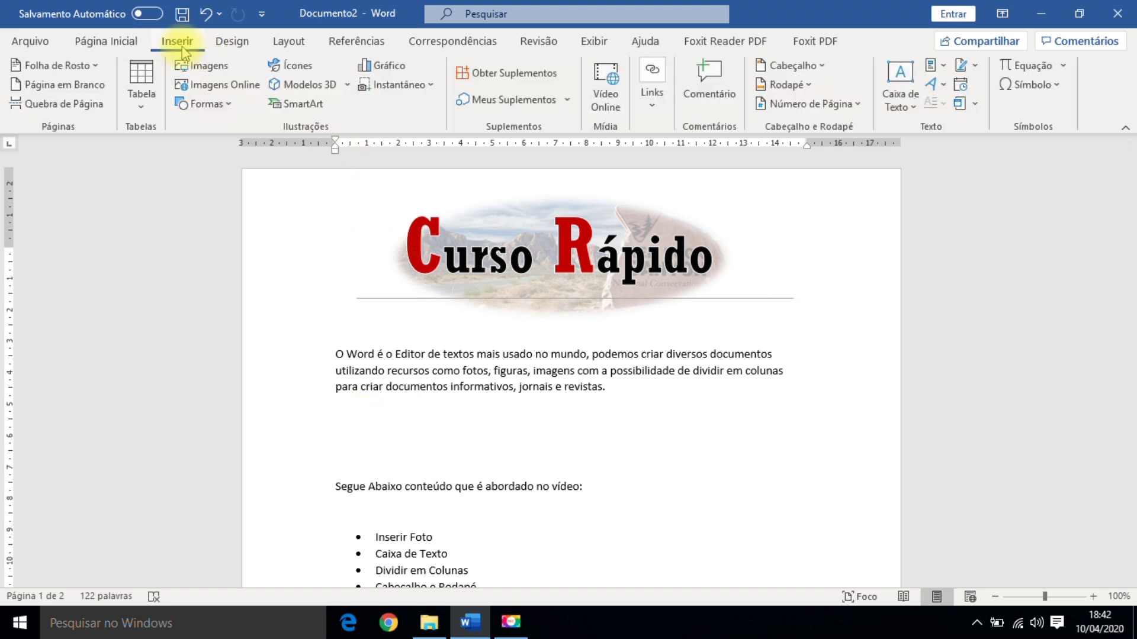
{"action": "left_click", "coordinate": [304, 69]}
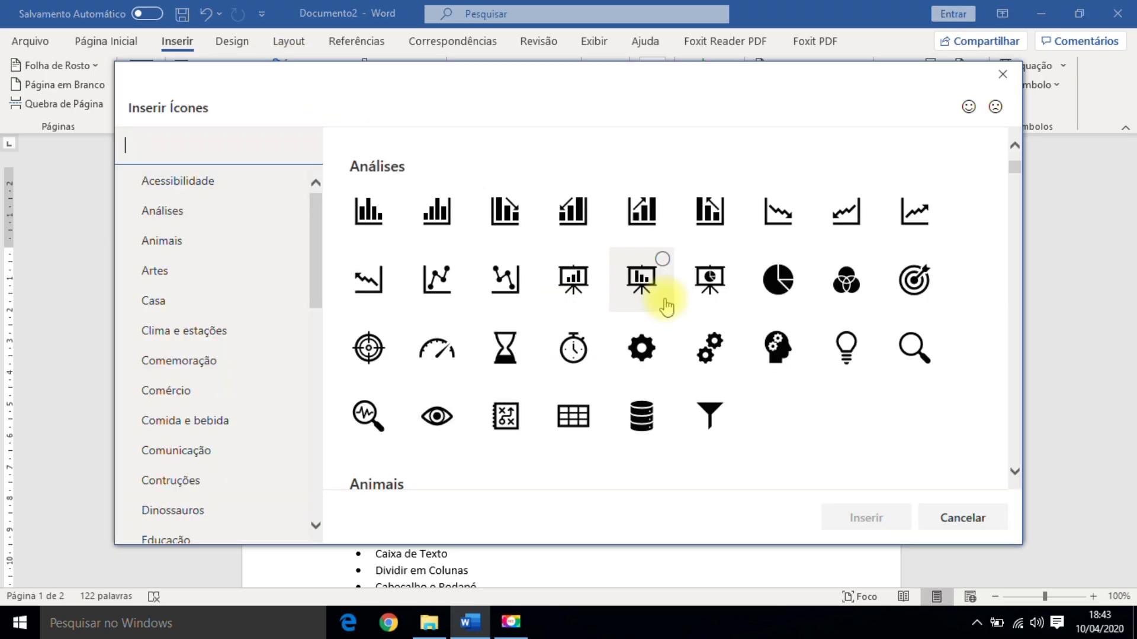
{"action": "scroll", "coordinate": [666, 305], "scroll_direction": "down", "scroll_amount": 2}
{"action": "scroll", "coordinate": [664, 301], "scroll_direction": "down", "scroll_amount": 3}
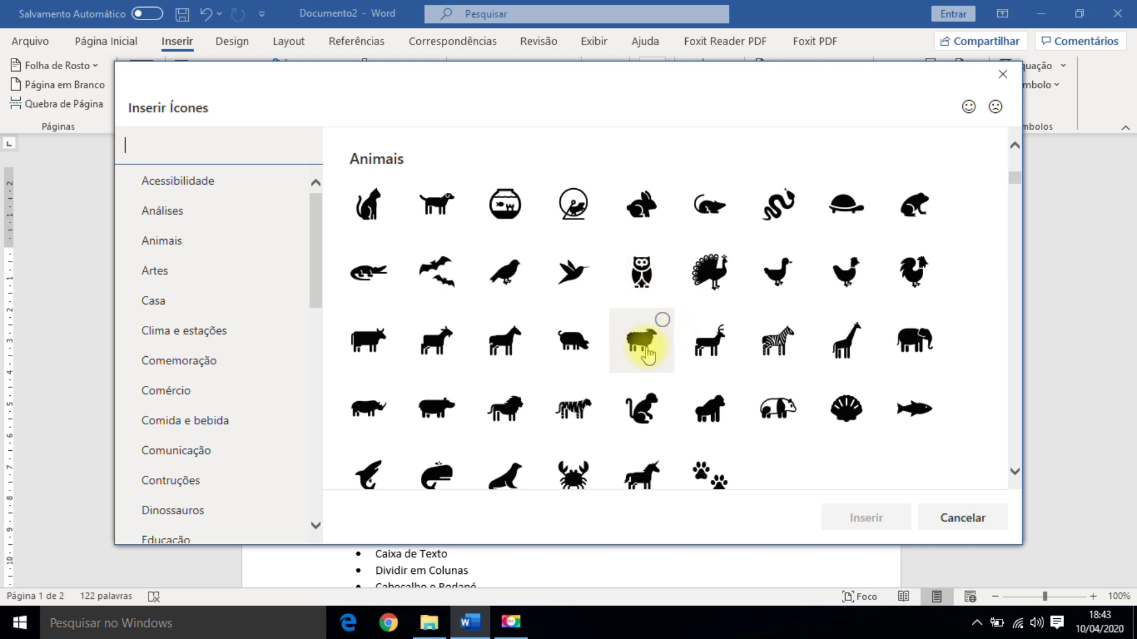
{"action": "scroll", "coordinate": [642, 268], "scroll_direction": "down", "scroll_amount": 5}
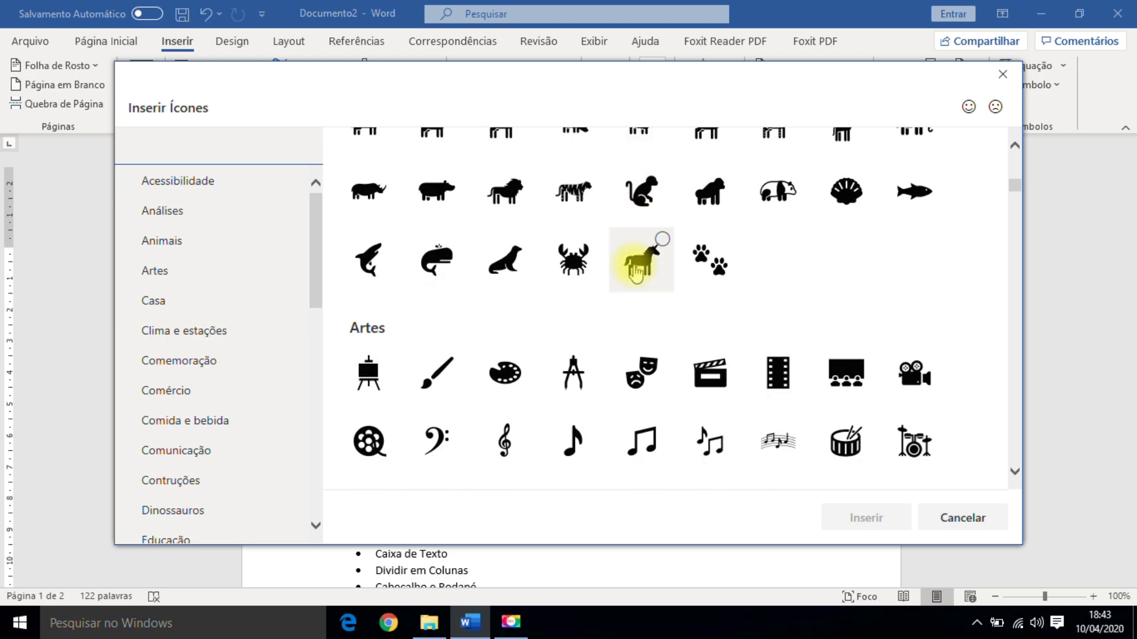
{"action": "scroll", "coordinate": [635, 267], "scroll_direction": "down", "scroll_amount": 10}
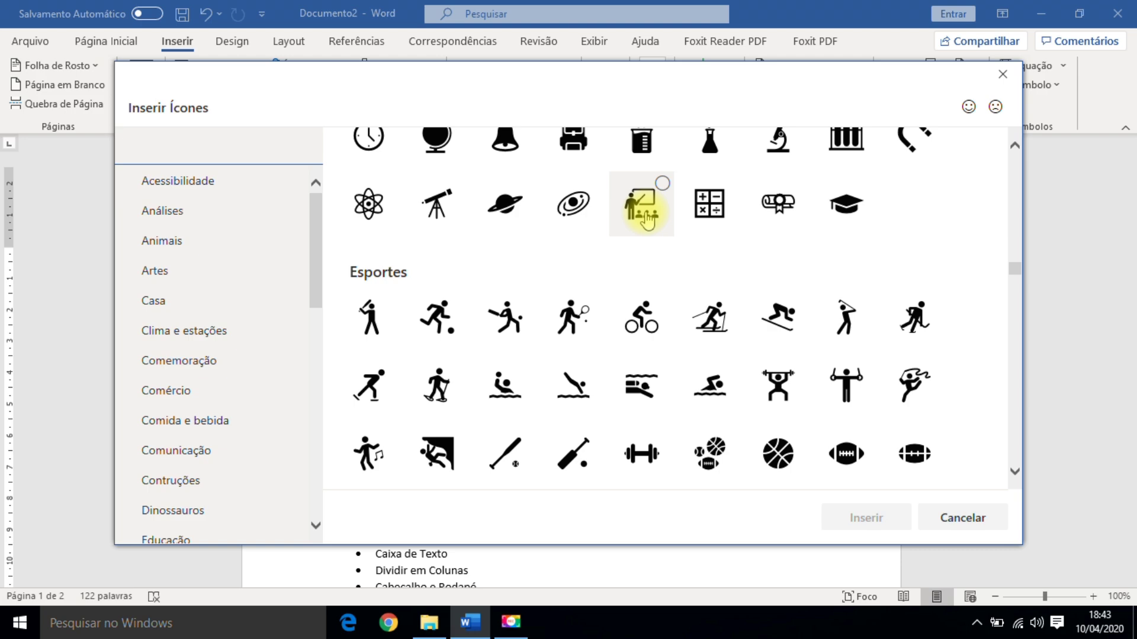
{"action": "left_click", "coordinate": [647, 220]}
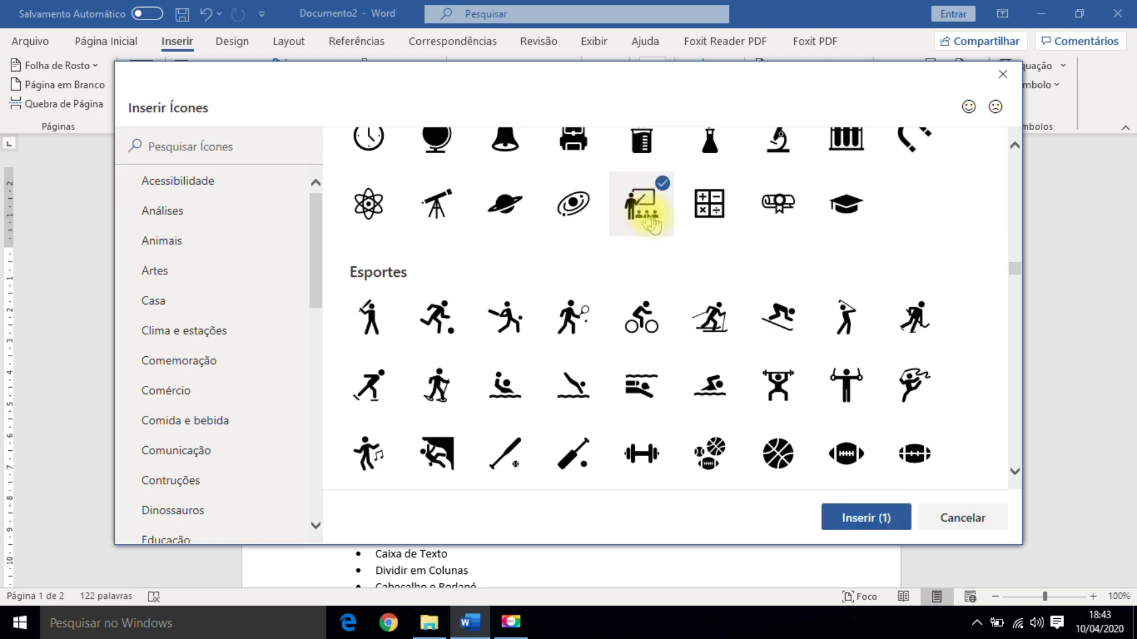
{"action": "left_click", "coordinate": [860, 521]}
Place the teacher icon at the start of the opening paragraph with square text wrapping and enlarge it to 5.13 by 5.13 cm
{"action": "left_click_drag", "start_coordinate": [377, 468], "coordinate": [375, 377]}
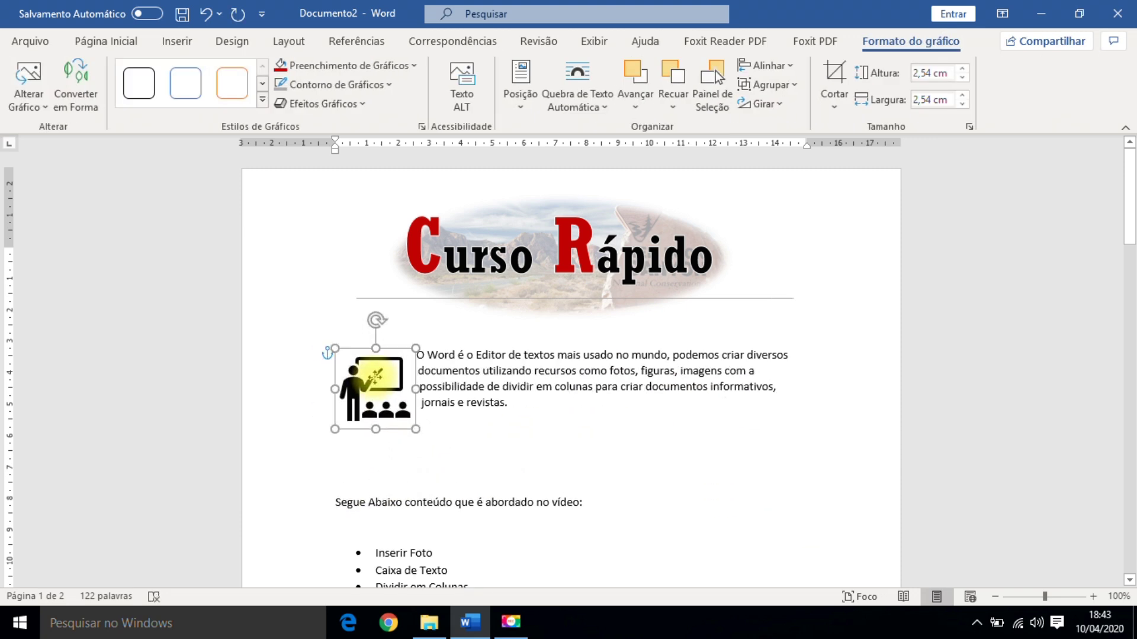
{"action": "left_click", "coordinate": [436, 362]}
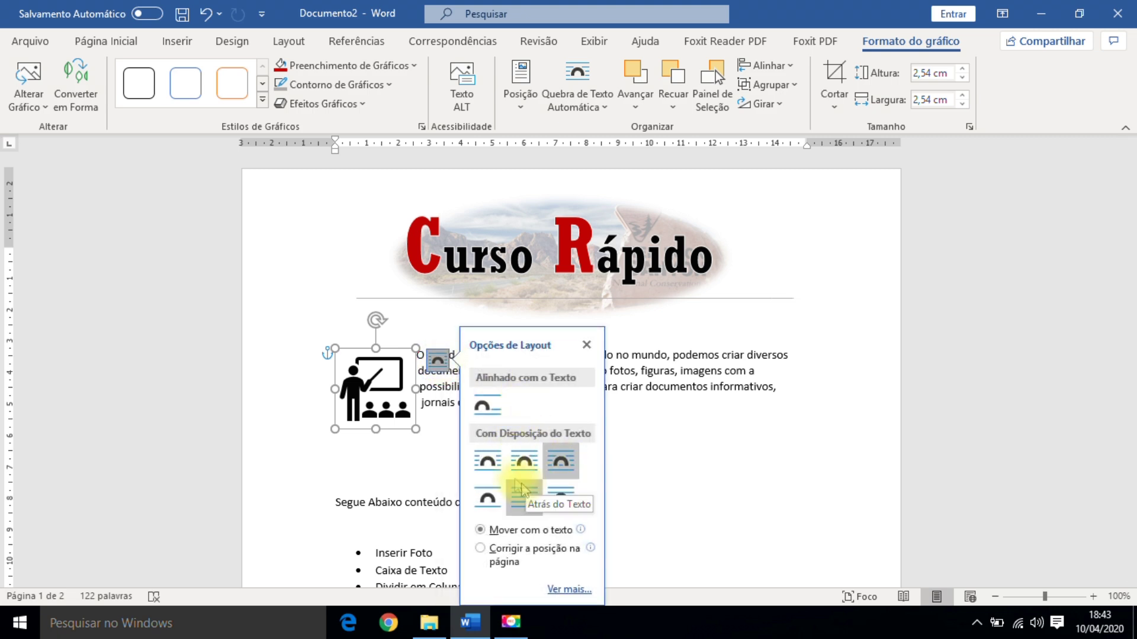
{"action": "left_click", "coordinate": [483, 462]}
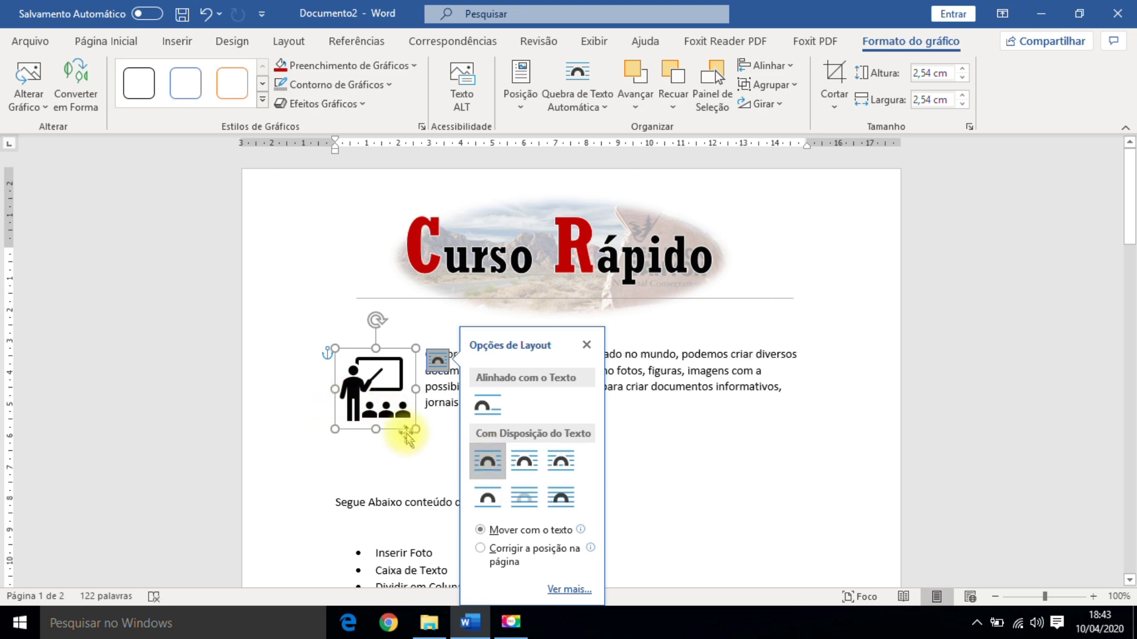
{"action": "left_click_drag", "start_coordinate": [414, 431], "coordinate": [470, 507]}
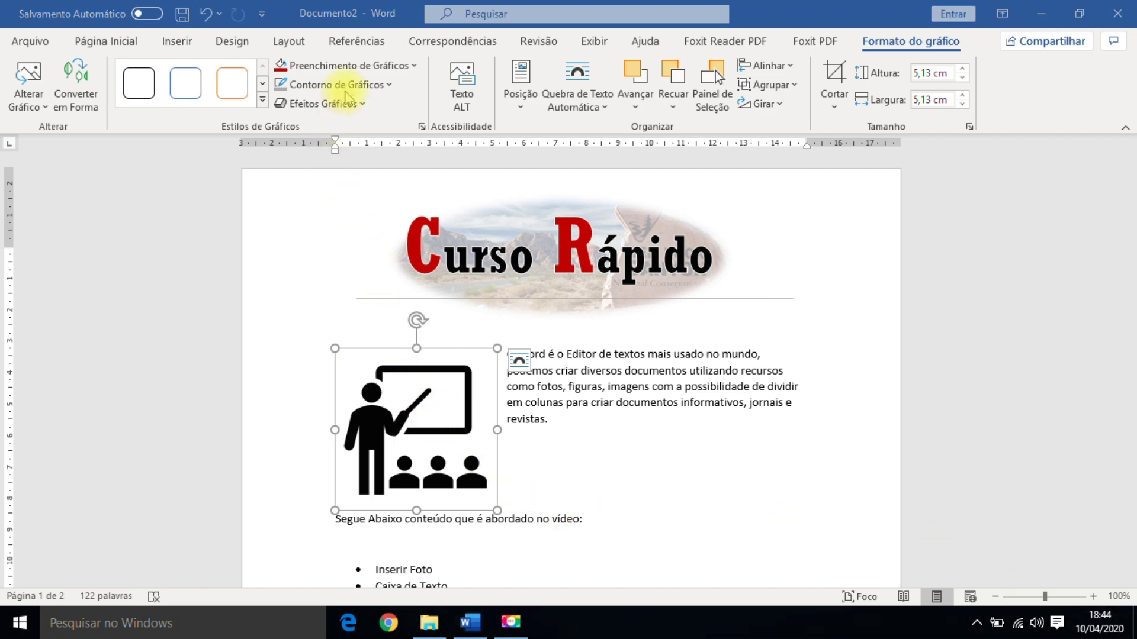
Try a dark red fill on the teacher icon, and set its fill to black
{"action": "left_click", "coordinate": [413, 67]}
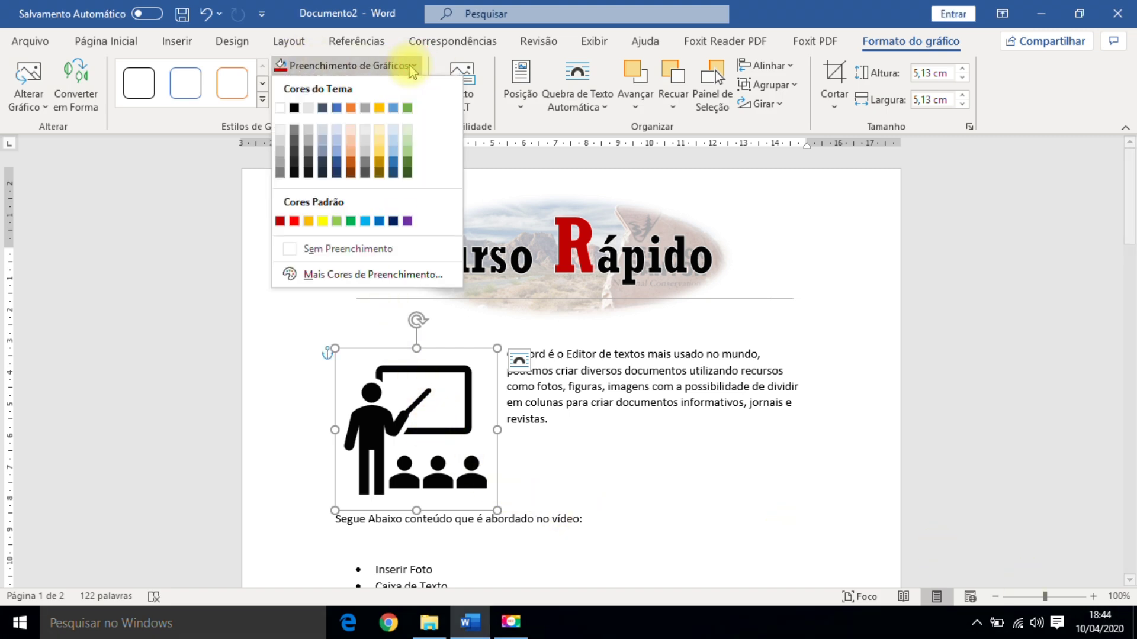
{"action": "left_click", "coordinate": [279, 222]}
{"action": "left_click", "coordinate": [405, 68]}
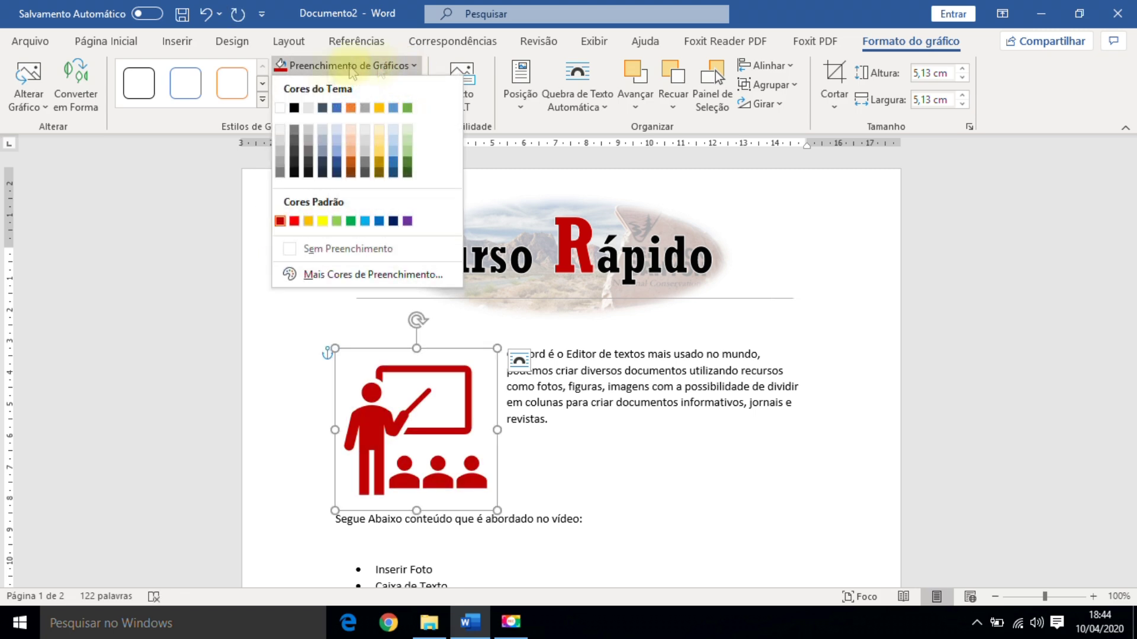
{"action": "left_click", "coordinate": [294, 108]}
Move the teacher icon slightly up and left beside the opening paragraph
{"action": "left_click", "coordinate": [373, 397]}
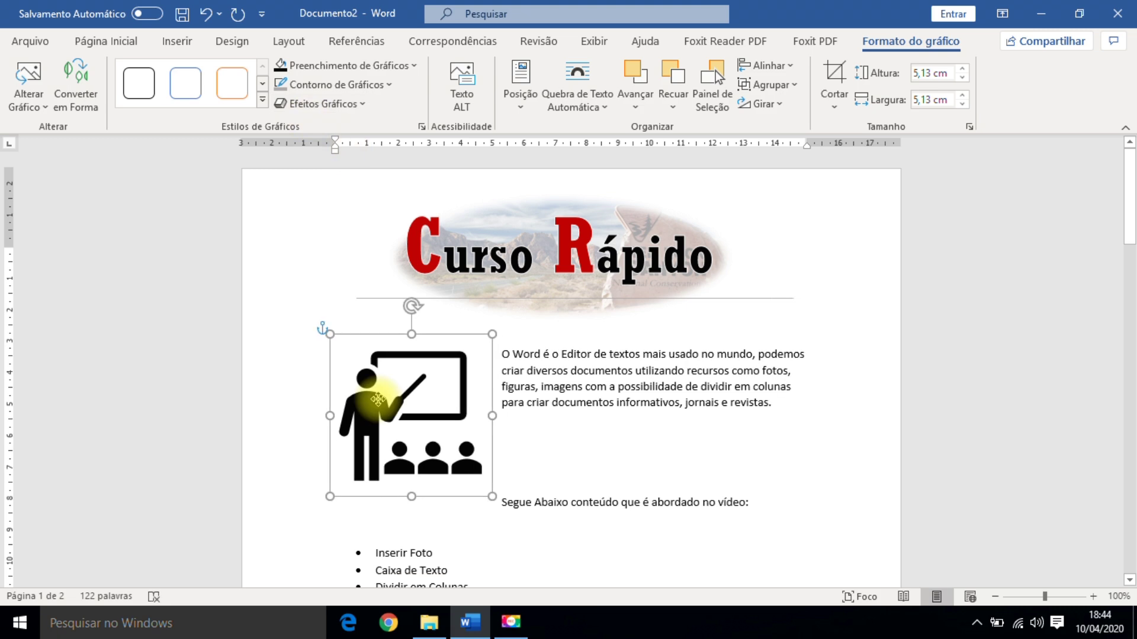
{"action": "left_click_drag", "start_coordinate": [379, 399], "coordinate": [378, 407]}
{"action": "left_click", "coordinate": [653, 480]}
Delete the "Segue Abaixo" line with its bulleted list and add five blank lines before the "Através da aula" paragraph
{"action": "scroll", "coordinate": [681, 414], "scroll_direction": "down", "scroll_amount": 2}
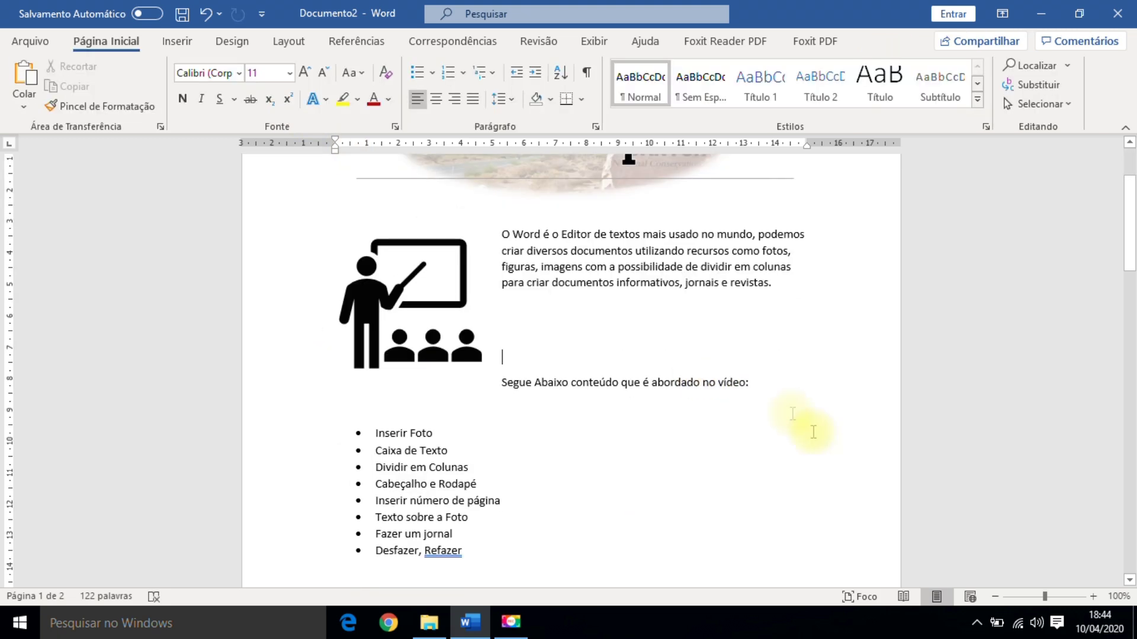
{"action": "scroll", "coordinate": [1048, 595], "scroll_direction": "down", "scroll_amount": 1}
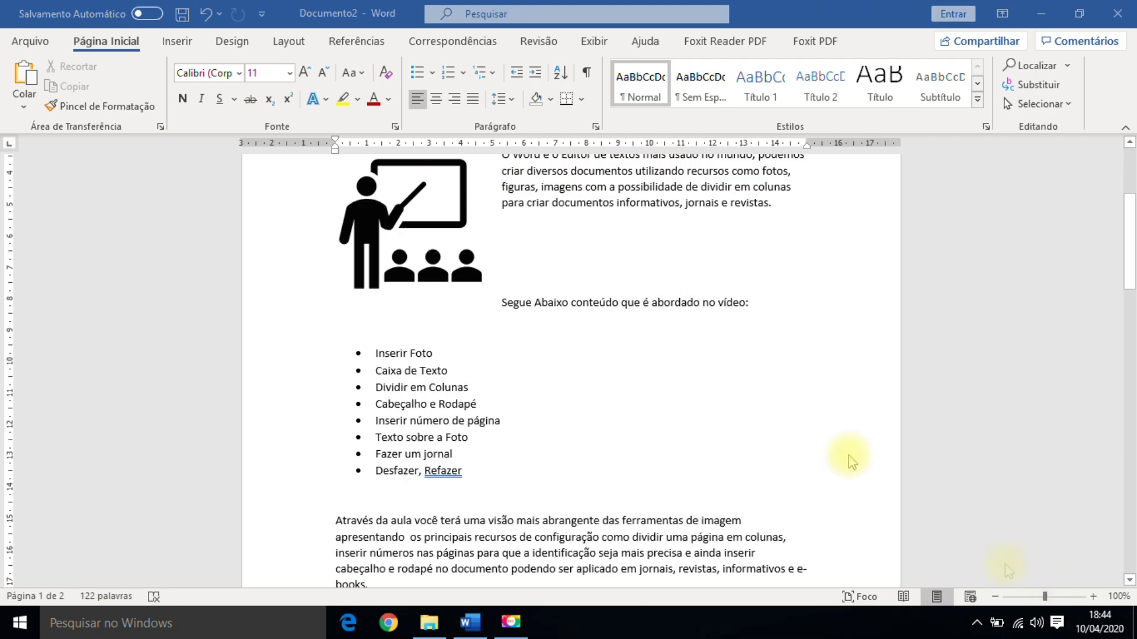
{"action": "left_click_drag", "start_coordinate": [500, 304], "coordinate": [602, 482]}
{"action": "key", "text": "Delete"}
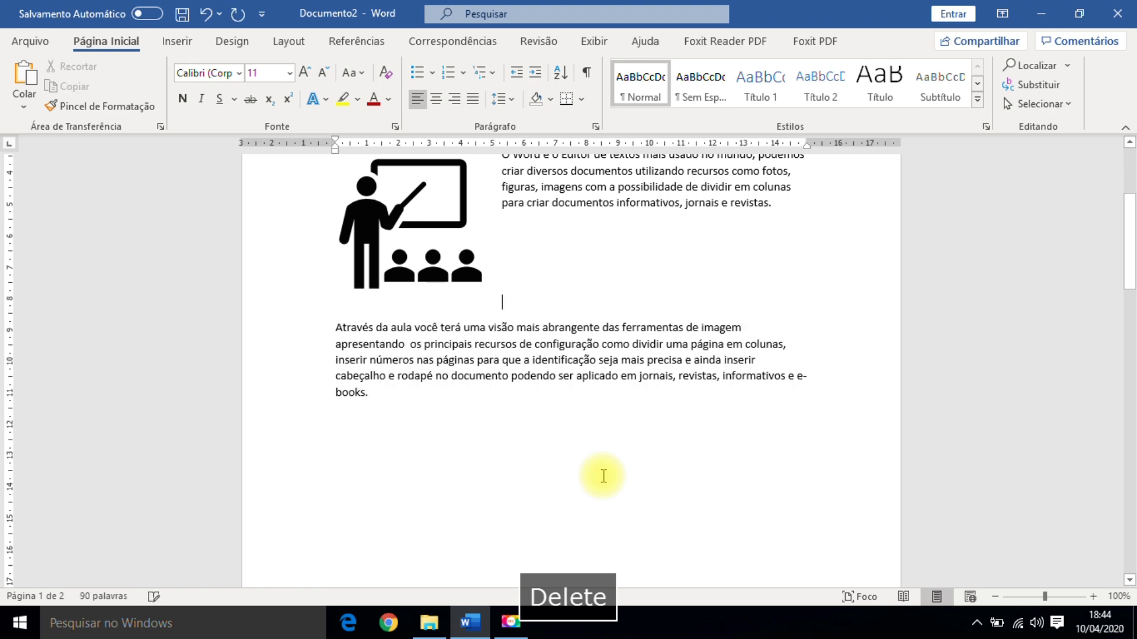
{"action": "key", "text": "Return"}
{"action": "key", "text": "Return"}
{"action": "key", "text": "Return"}
{"action": "key", "text": "Return"}
{"action": "key", "text": "Return"}
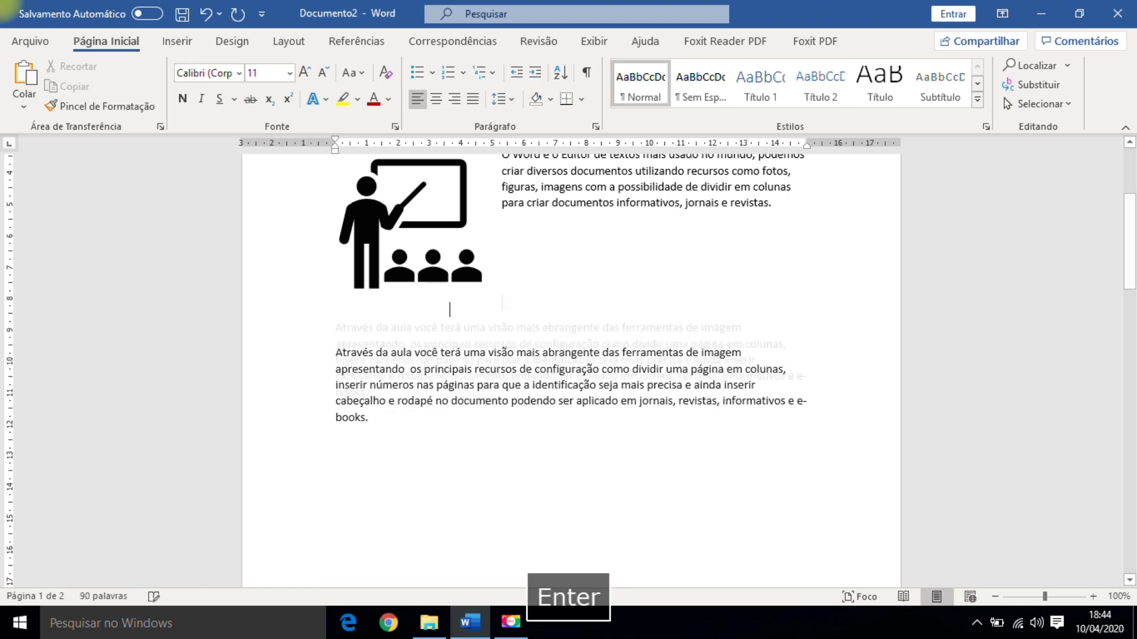
Insert a table with three columns and four rows in the blank space below the teacher icon
{"action": "scroll", "coordinate": [470, 426], "scroll_direction": "up", "scroll_amount": 2}
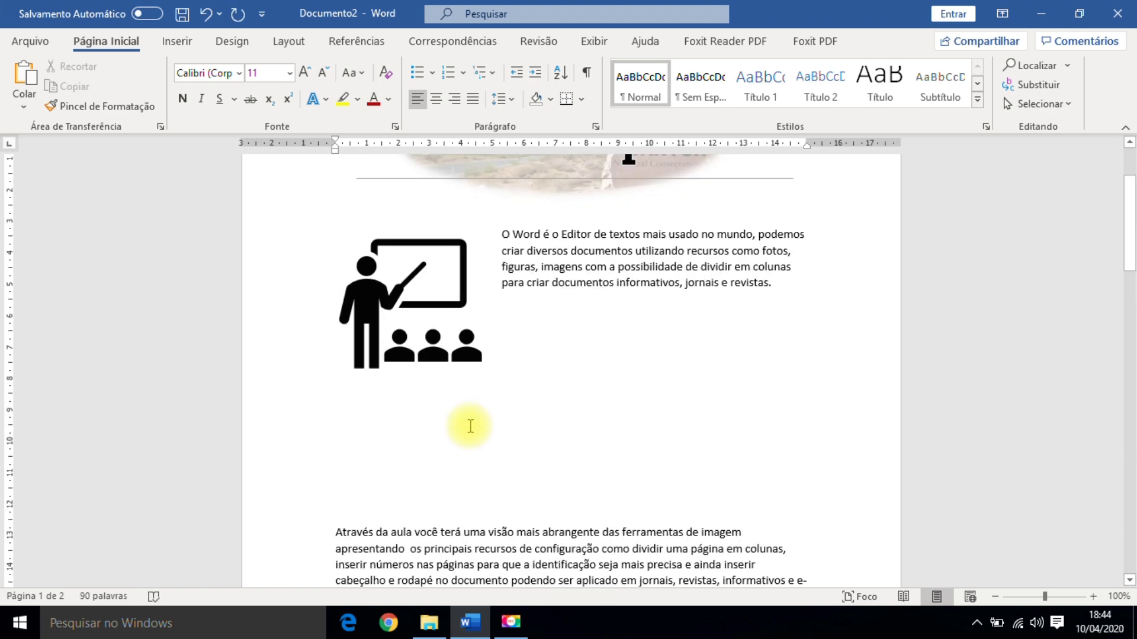
{"action": "scroll", "coordinate": [488, 427], "scroll_direction": "up", "scroll_amount": 2}
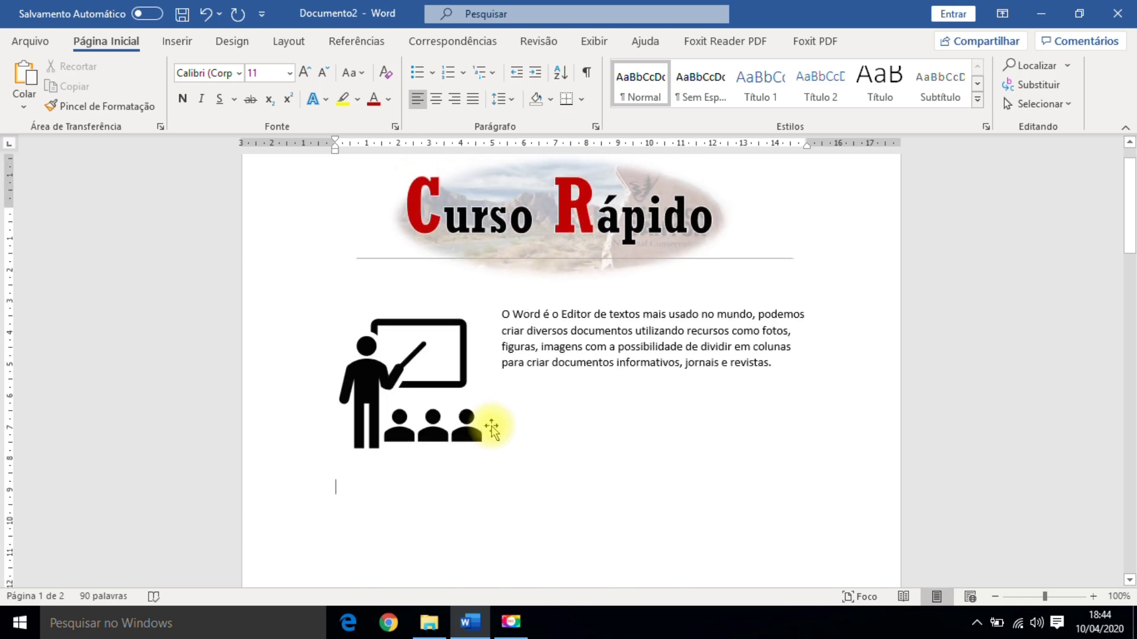
{"action": "scroll", "coordinate": [490, 419], "scroll_direction": "down", "scroll_amount": 3}
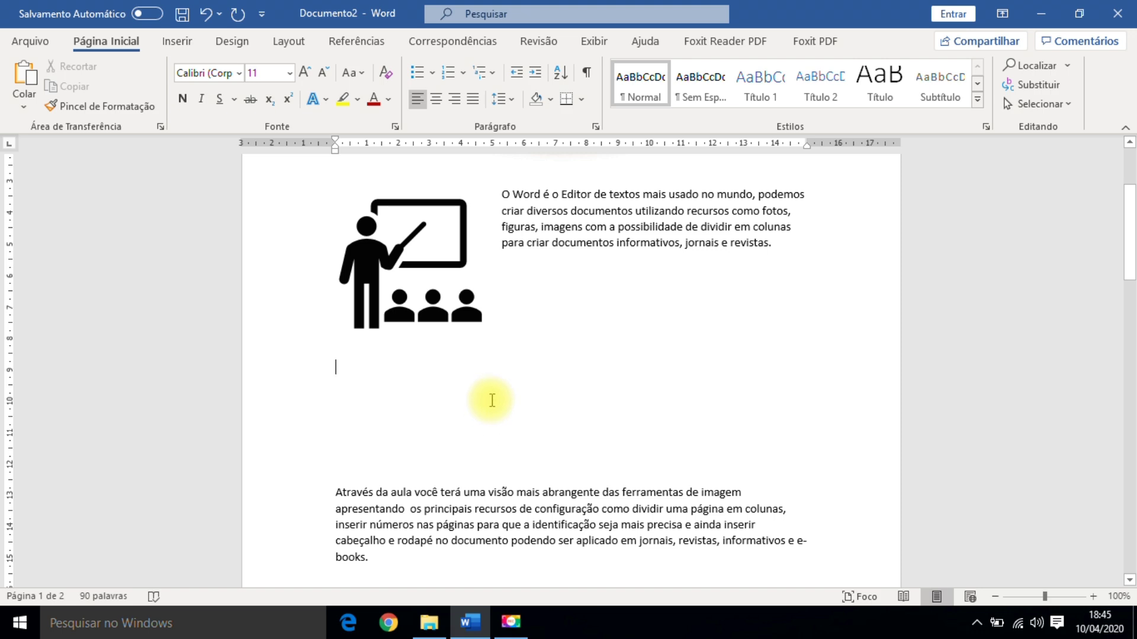
{"action": "left_click", "coordinate": [175, 46]}
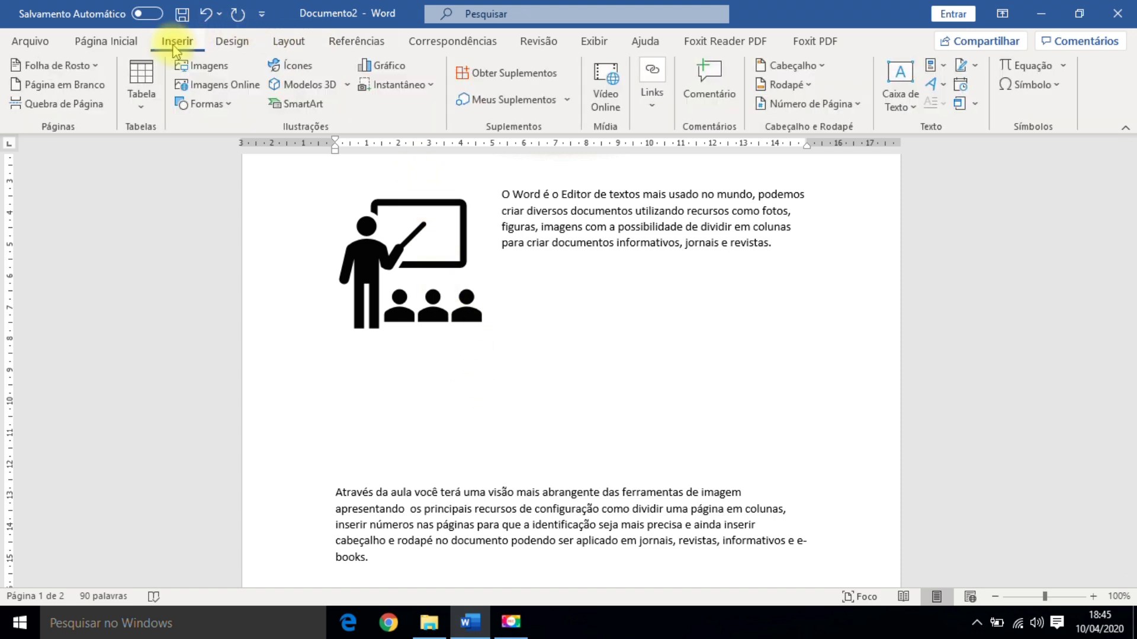
{"action": "left_click", "coordinate": [142, 111]}
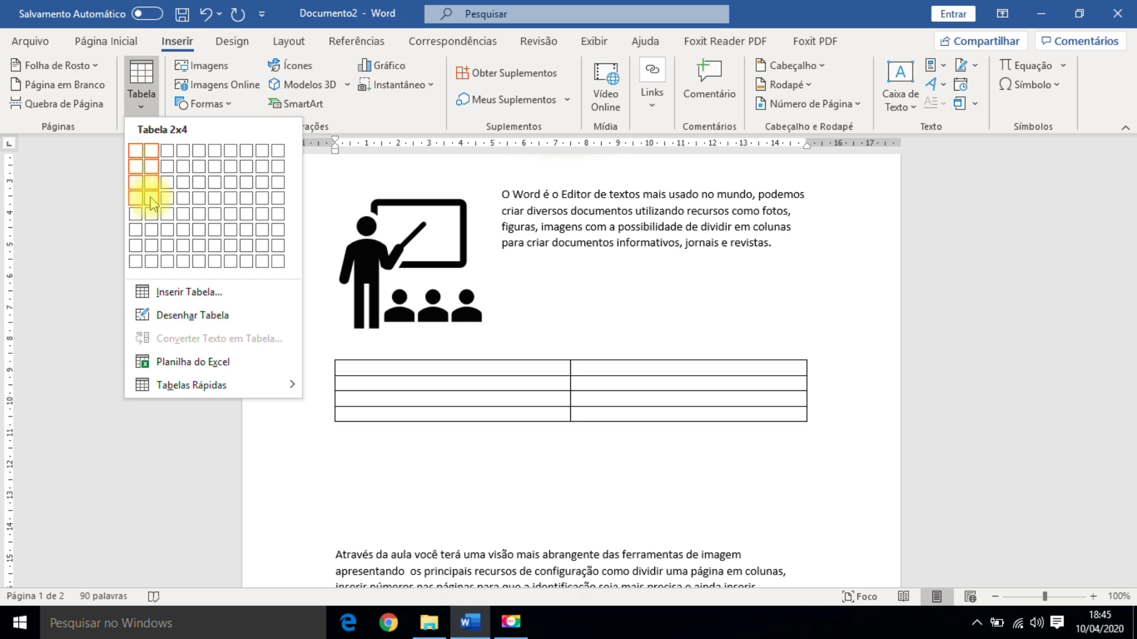
{"action": "left_click", "coordinate": [171, 201]}
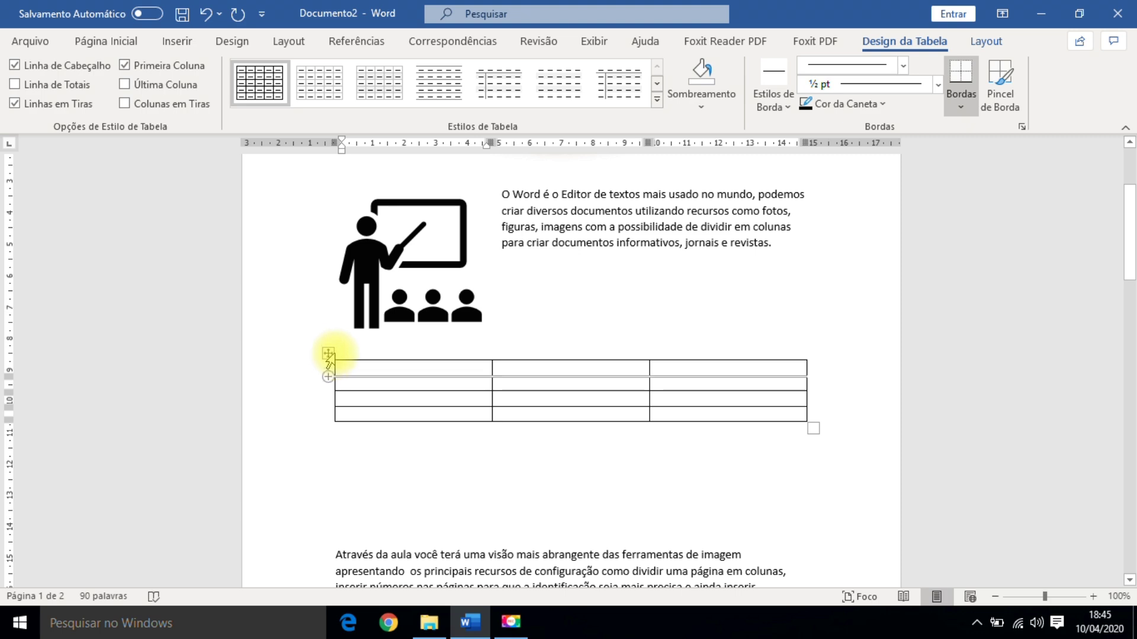
Enter the column headings Curso, Horas and Data in the first row of the new table
{"action": "left_click_drag", "start_coordinate": [328, 355], "coordinate": [329, 392]}
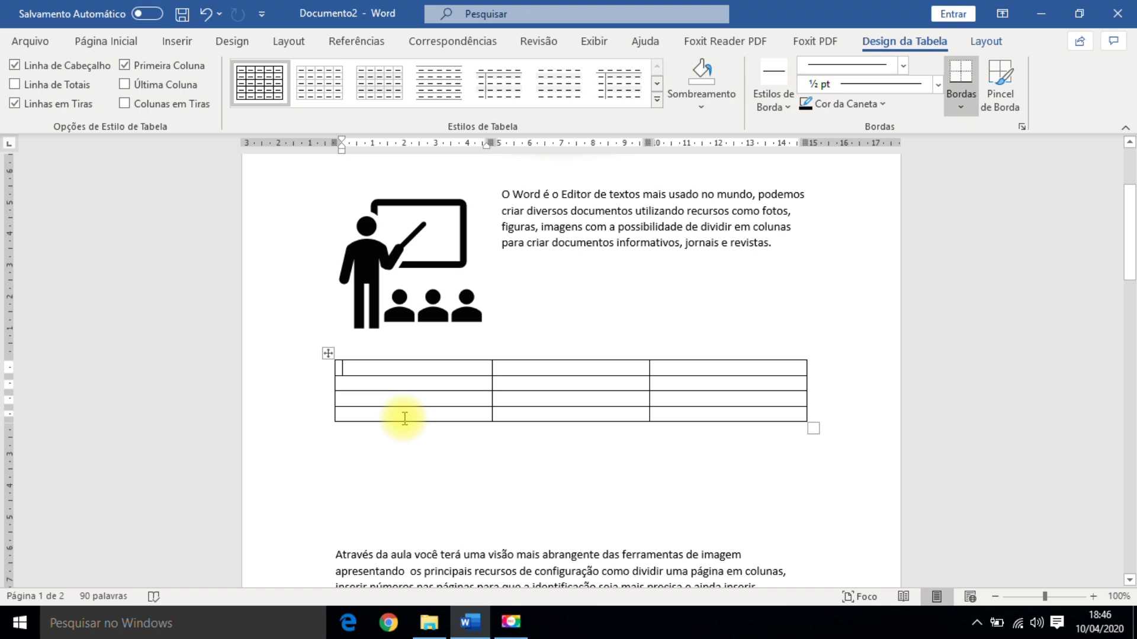
{"action": "type", "text": "Curso"}
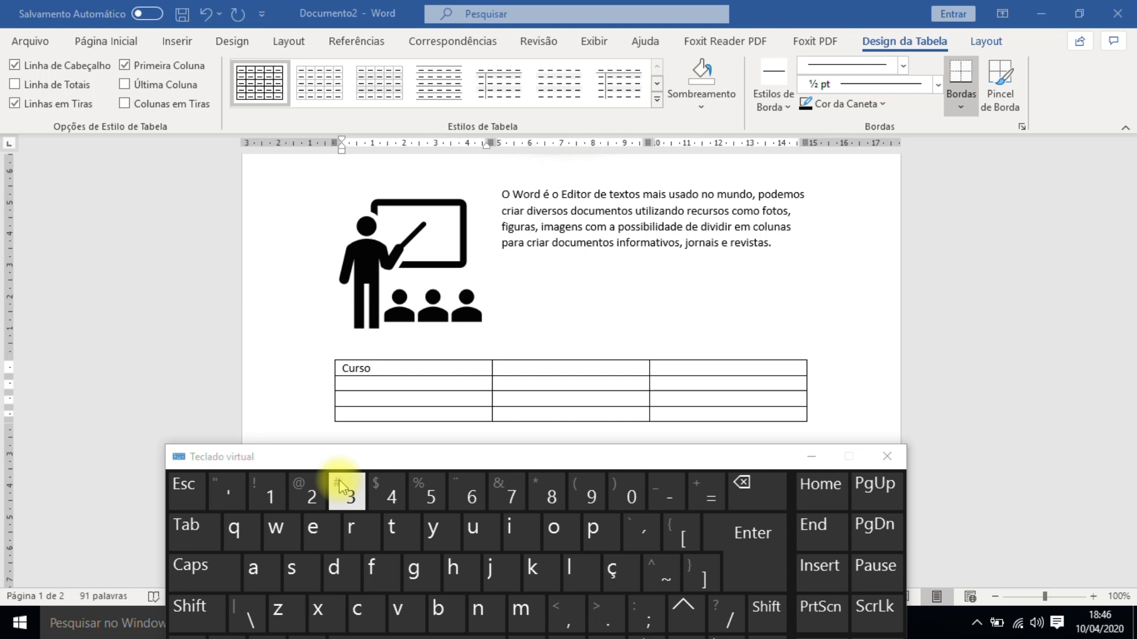
{"action": "left_click", "coordinate": [201, 529]}
{"action": "left_click", "coordinate": [376, 370]}
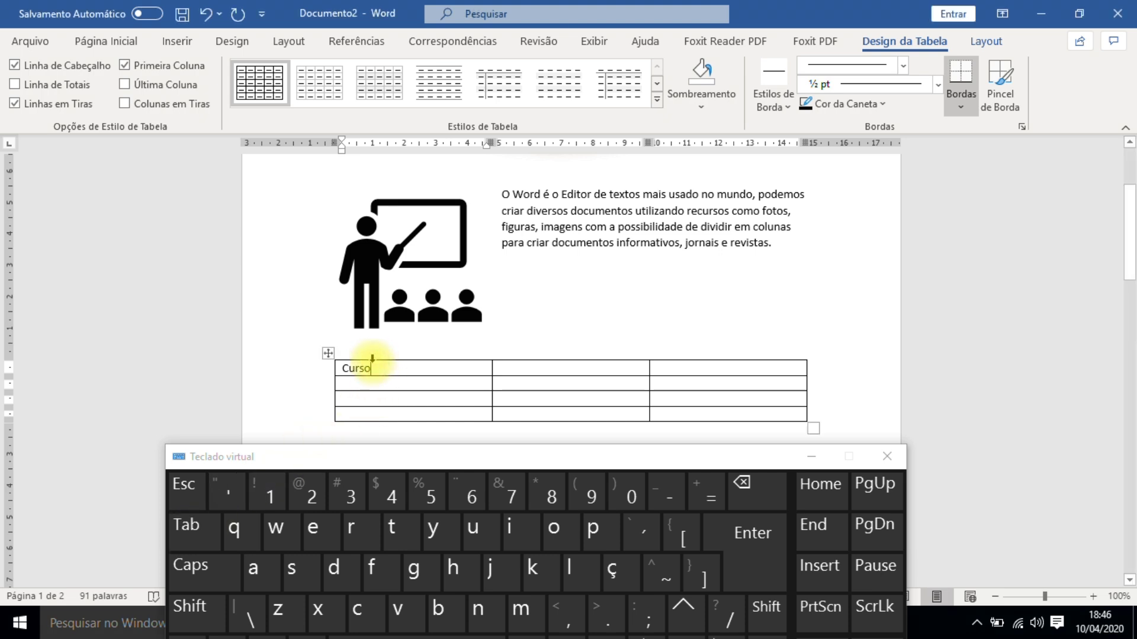
{"action": "left_click", "coordinate": [195, 530]}
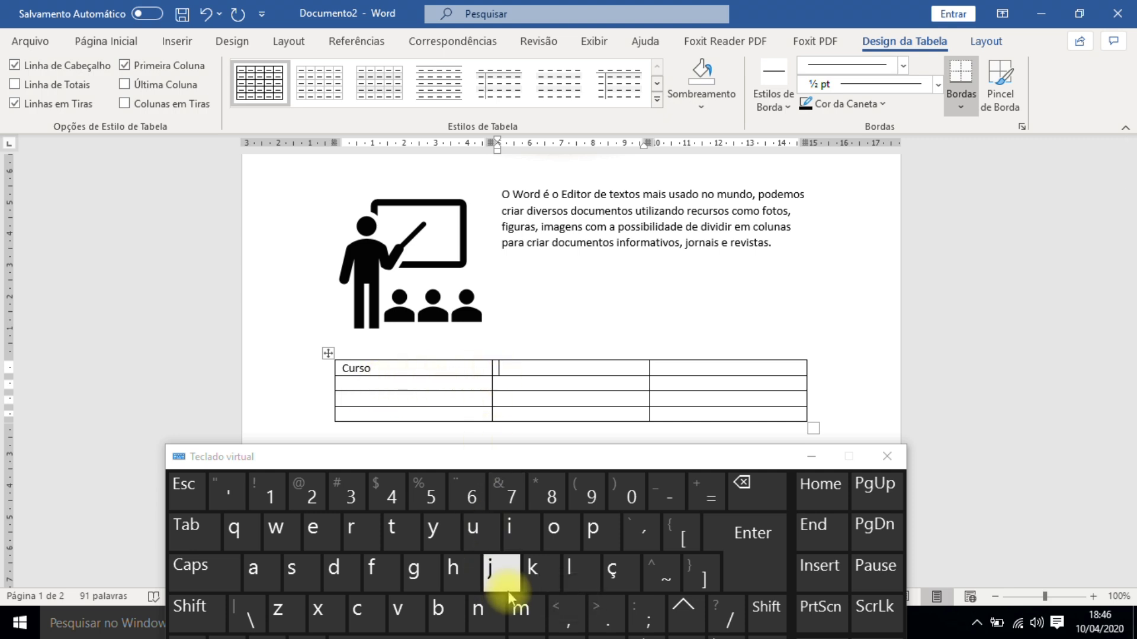
{"action": "type", "text": "Ho"}
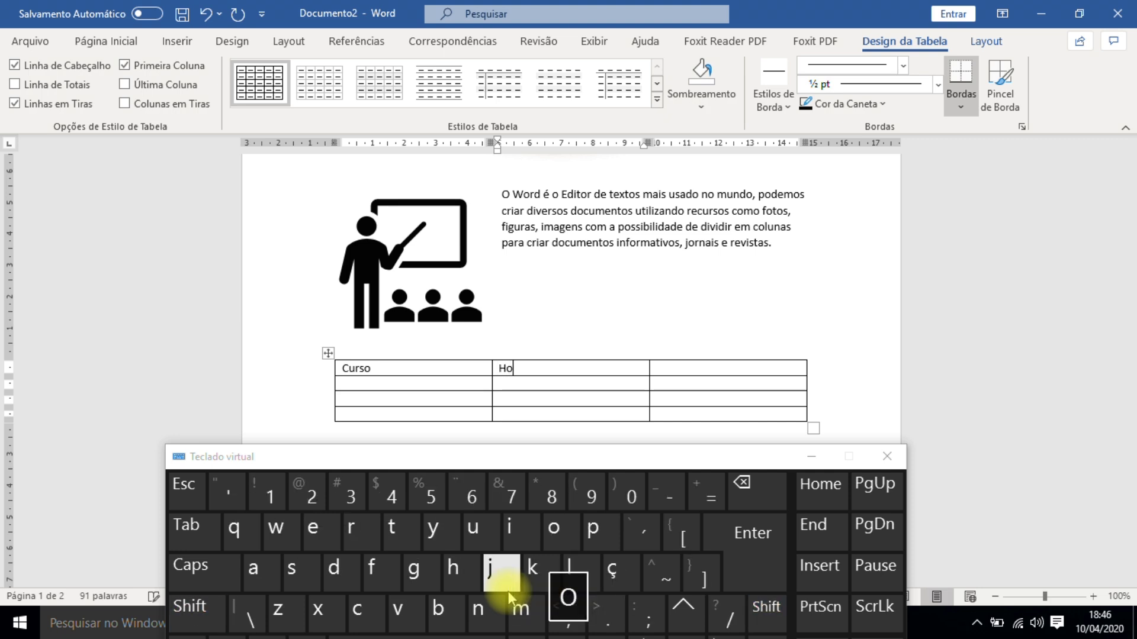
{"action": "type", "text": "ras"}
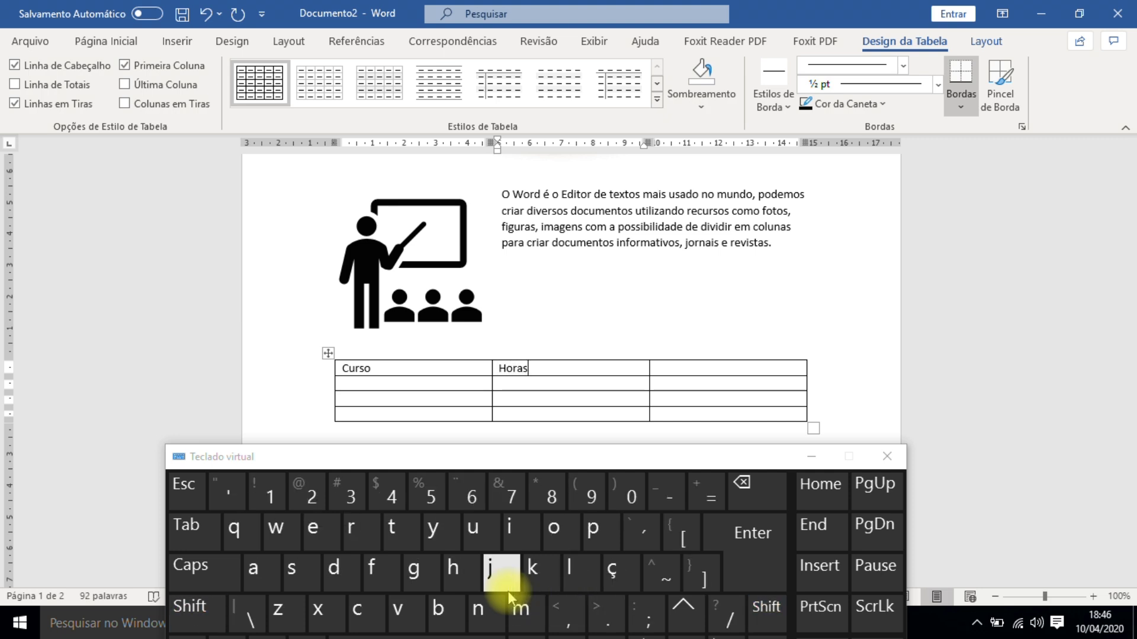
{"action": "left_click", "coordinate": [187, 542]}
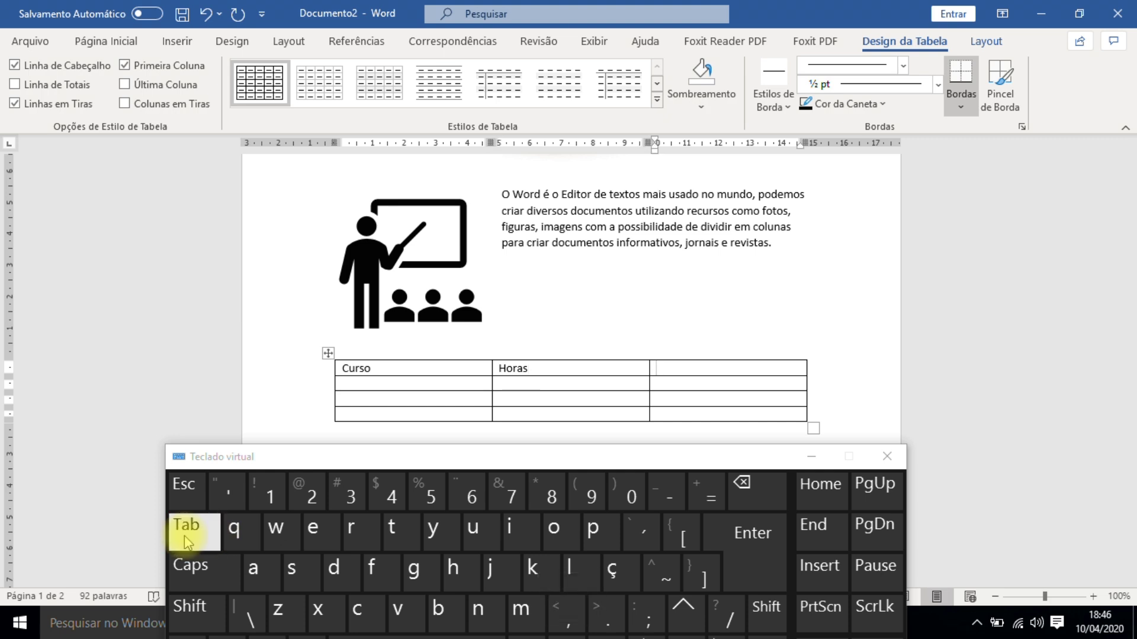
{"action": "type", "text": "Data"}
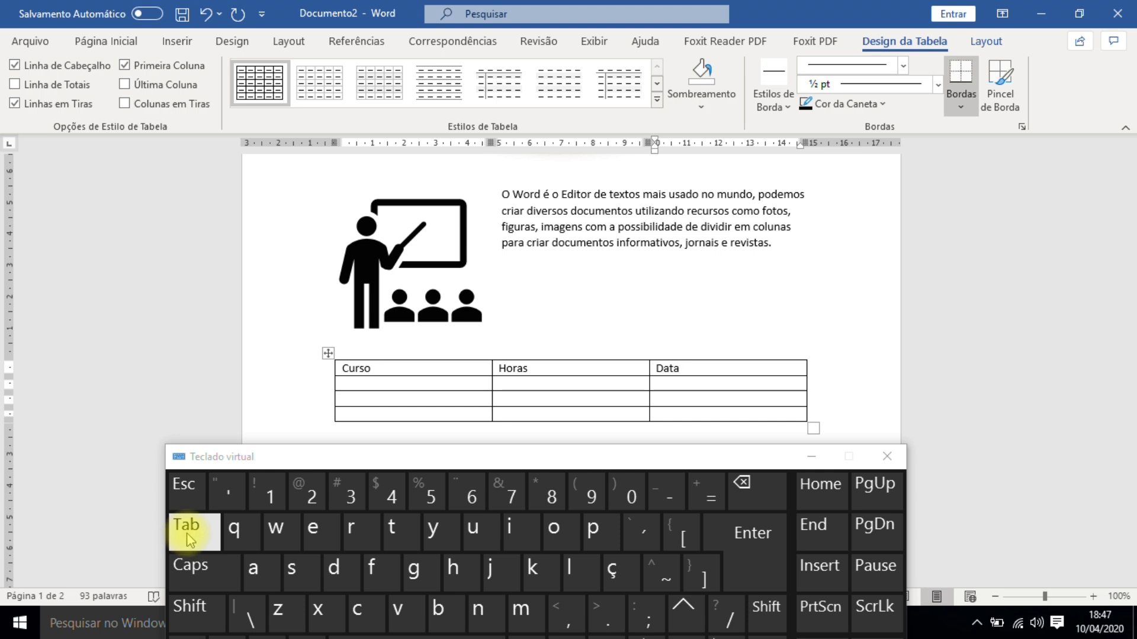
Fill the table's second row with Word, 20 and 20/03/2020
{"action": "left_click", "coordinate": [190, 535]}
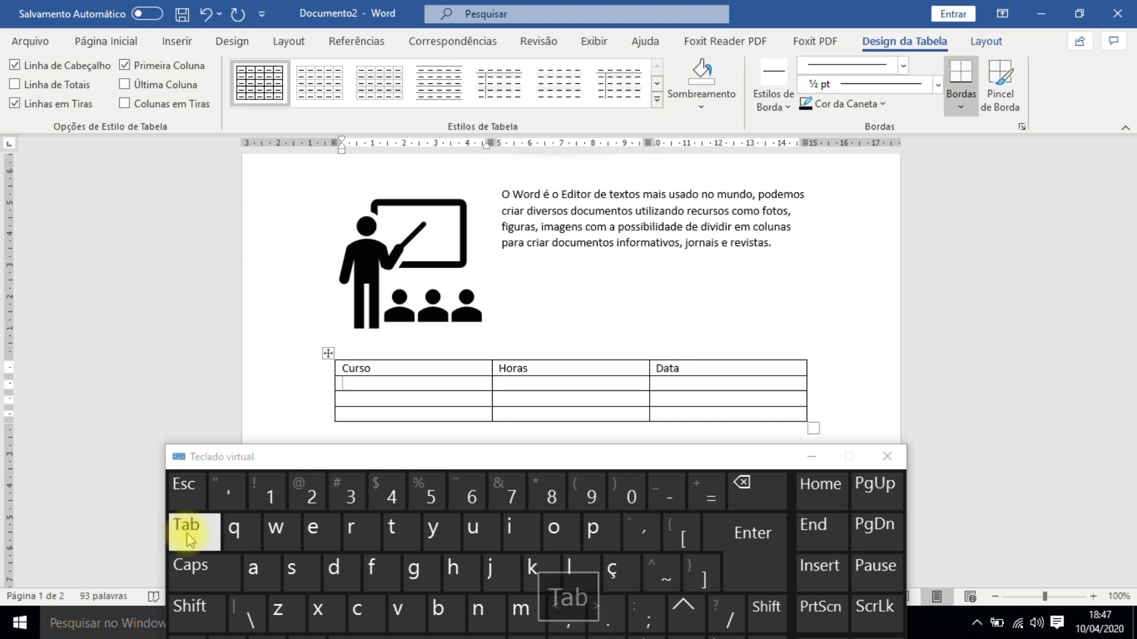
{"action": "type", "text": "Word"}
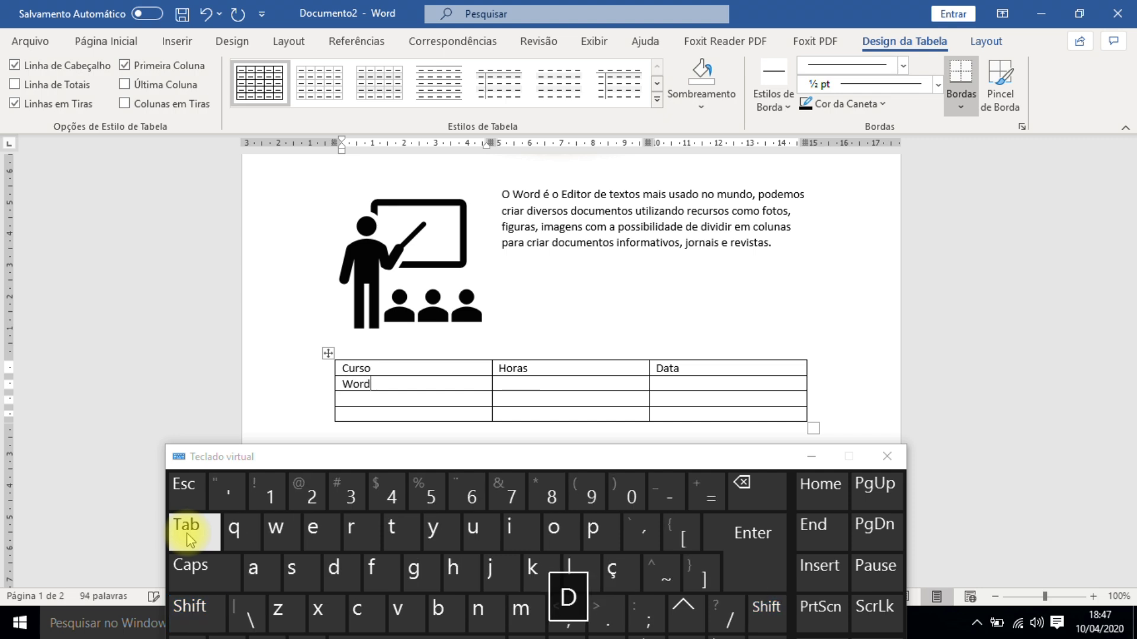
{"action": "left_click", "coordinate": [190, 535]}
{"action": "type", "text": "20"}
{"action": "left_click", "coordinate": [190, 536]}
{"action": "type", "text": "20/03/2020"}
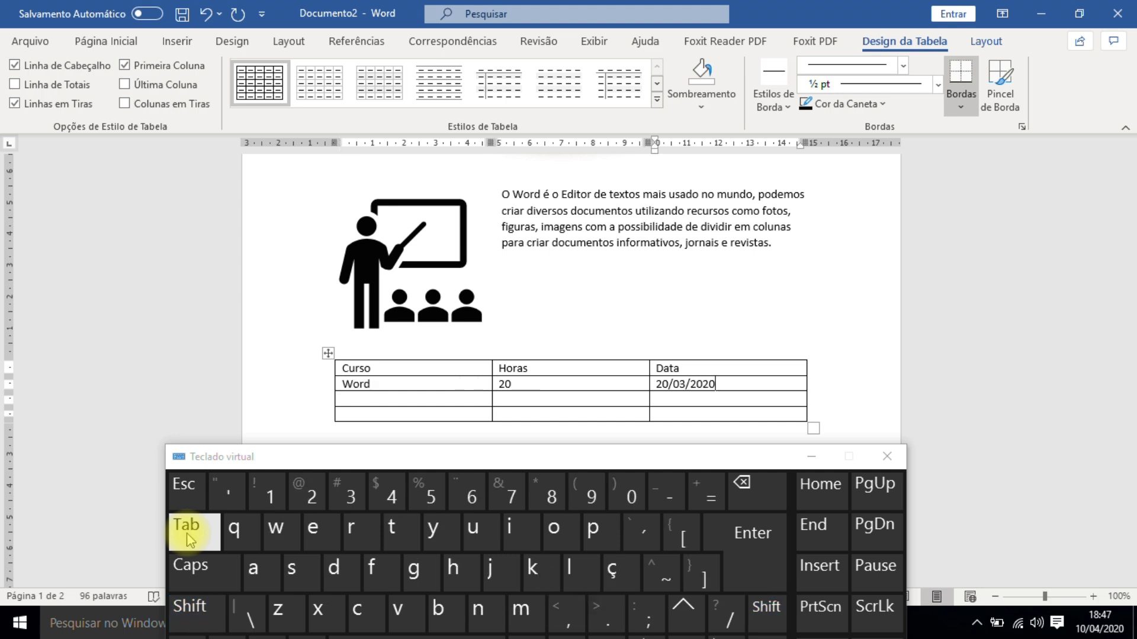
Fill the next two rows with Word Avançado, 40, 20/04/2020 and Word Profissionalizante, 30, 20/05/2020, and append an empty row to the table
{"action": "left_click", "coordinate": [190, 535]}
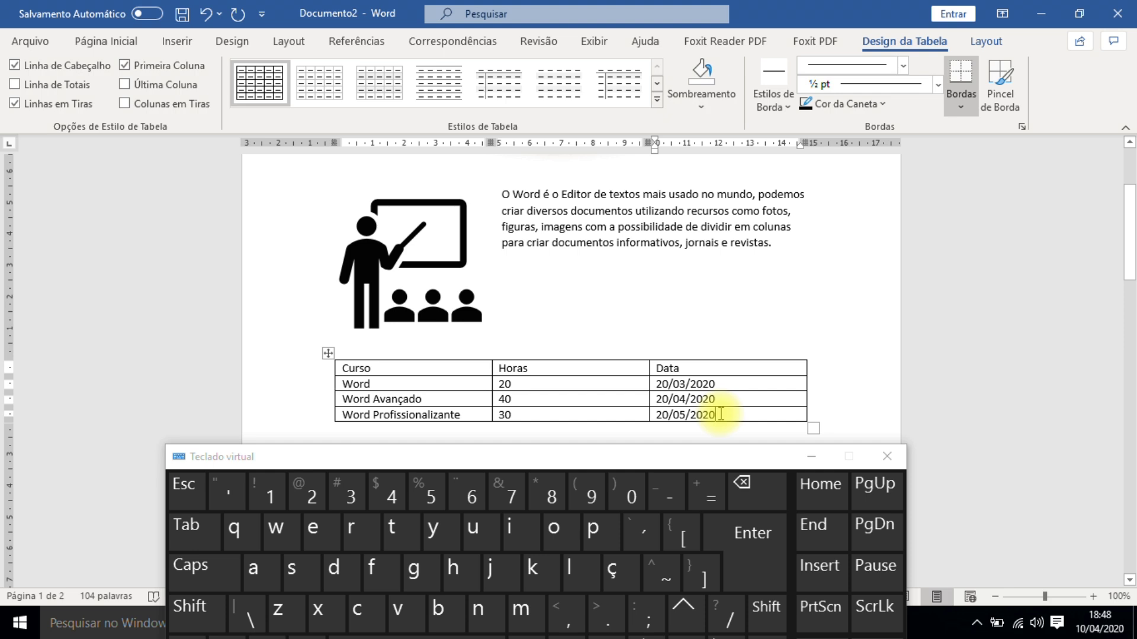
{"action": "key", "text": "Tab"}
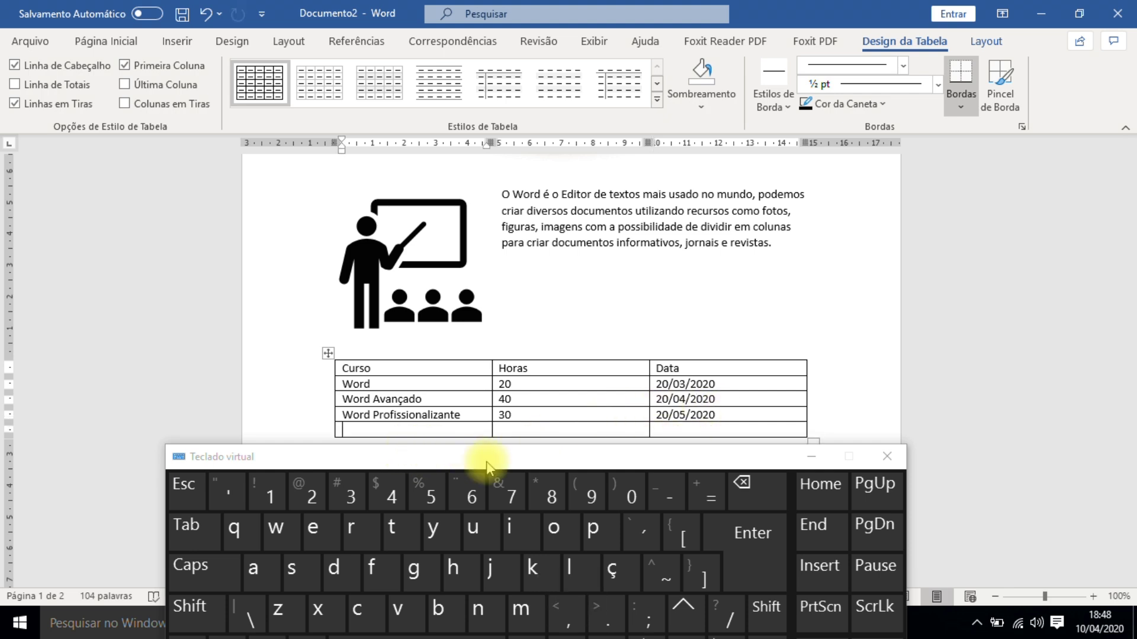
{"action": "left_click_drag", "start_coordinate": [490, 459], "coordinate": [491, 486]}
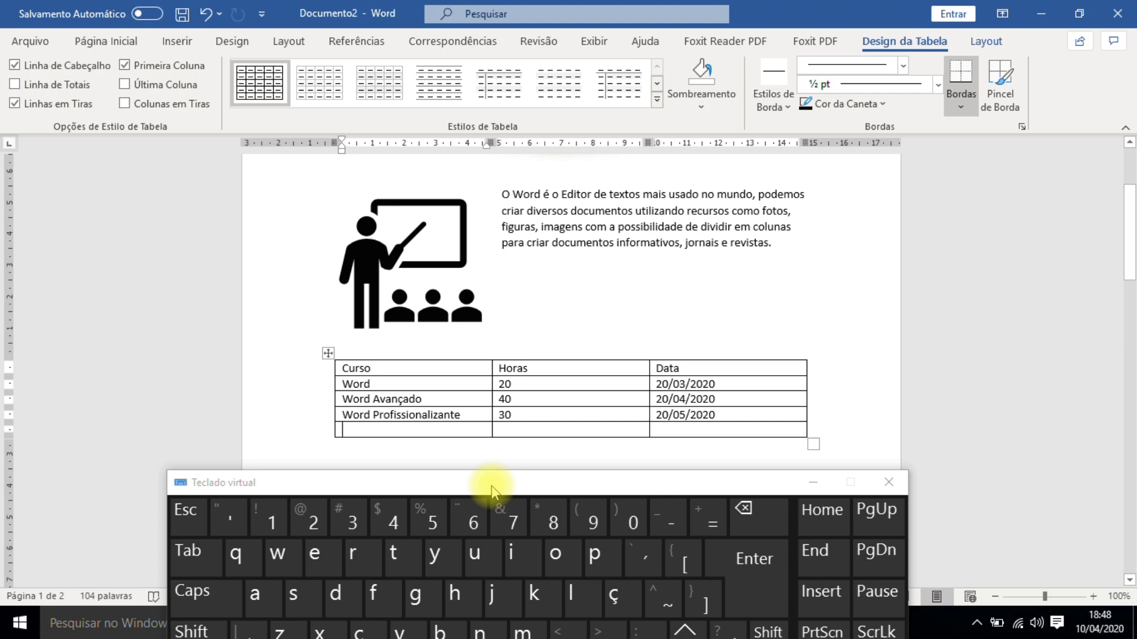
Try inserting a new column to the left of the Horas column, and undo the insertion
{"action": "right_click", "coordinate": [508, 355]}
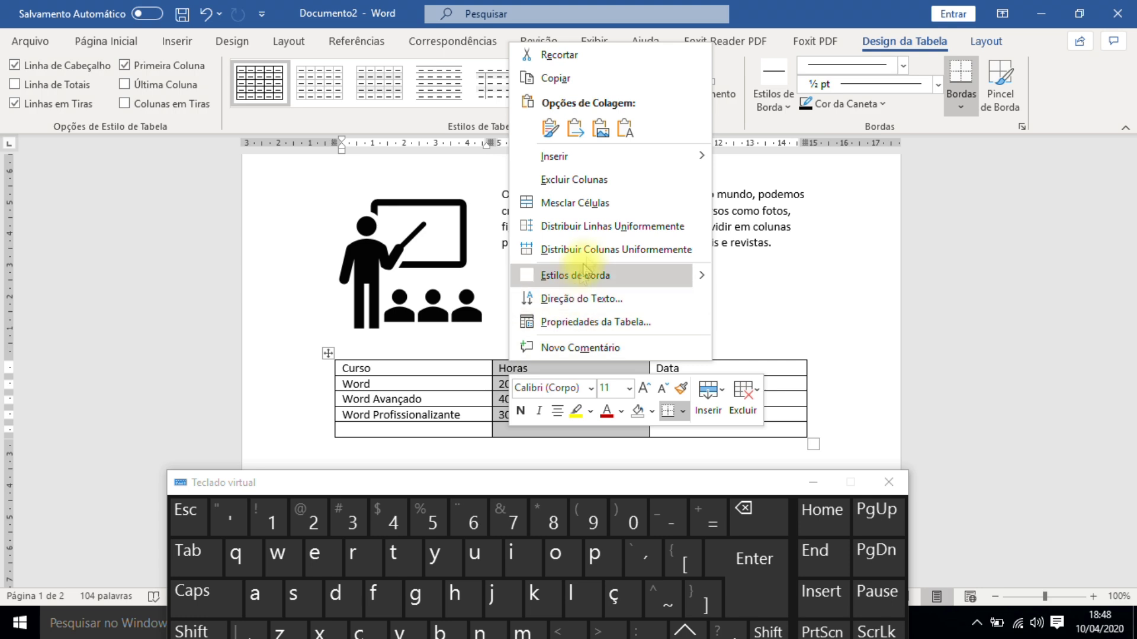
{"action": "mouse_move", "coordinate": [600, 156]}
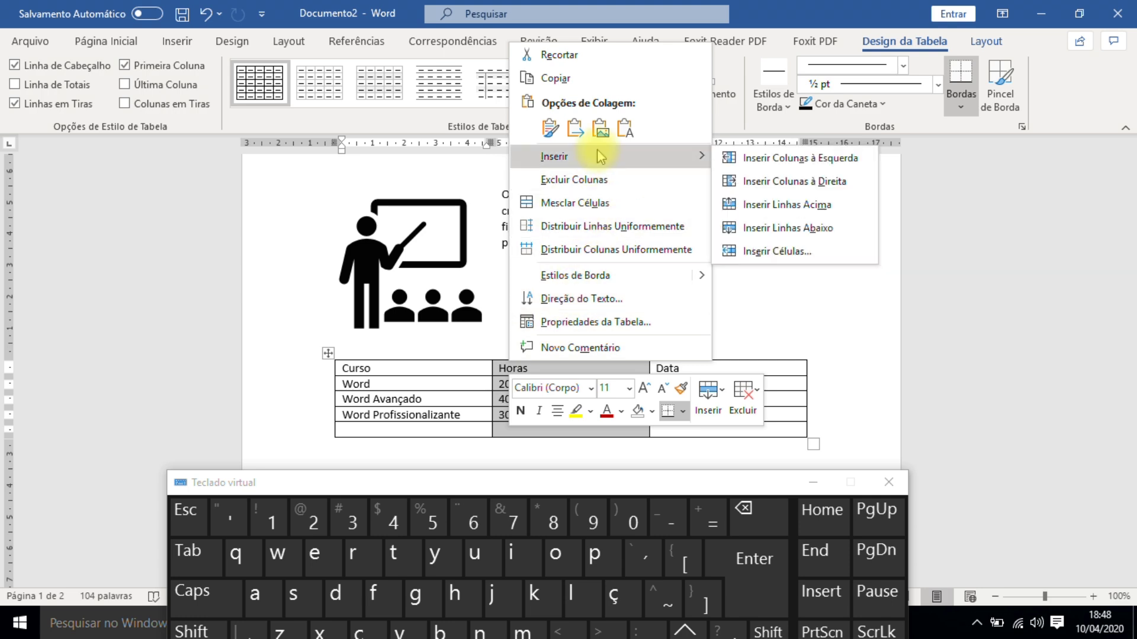
{"action": "left_click", "coordinate": [770, 158]}
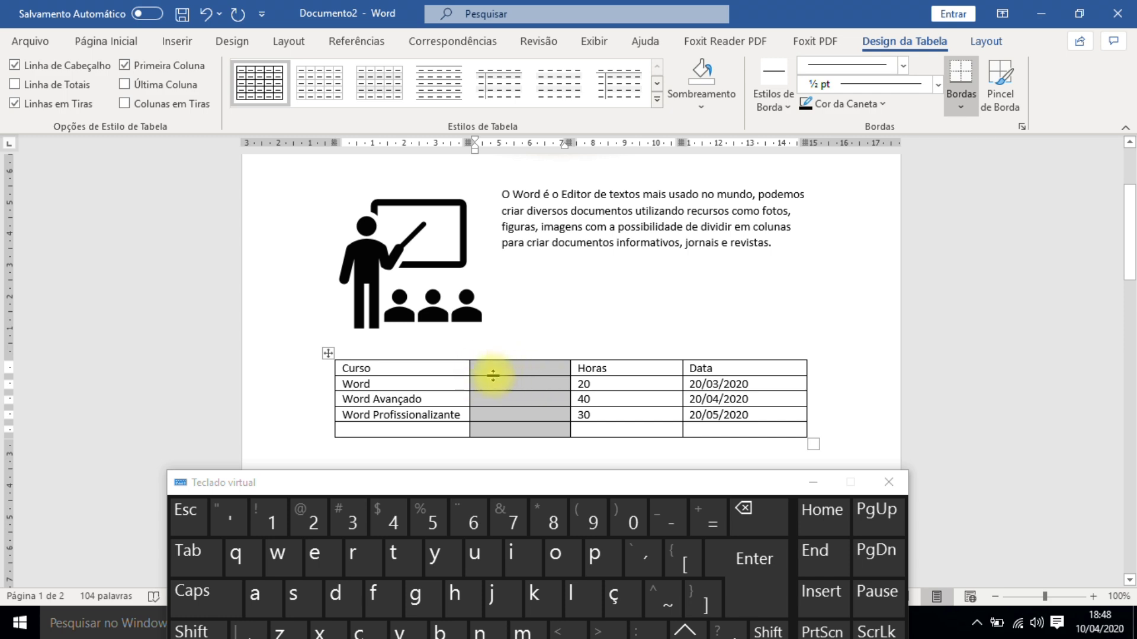
{"action": "left_click", "coordinate": [204, 18]}
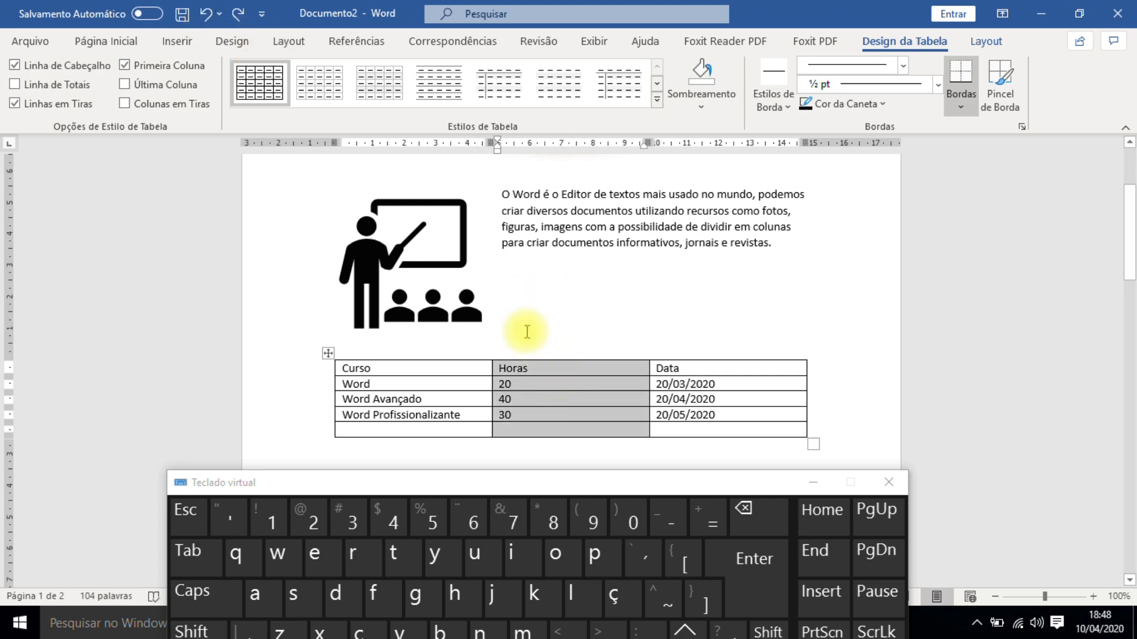
Try inserting a new column to the right of the Horas column, and undo the insertion
{"action": "right_click", "coordinate": [540, 359]}
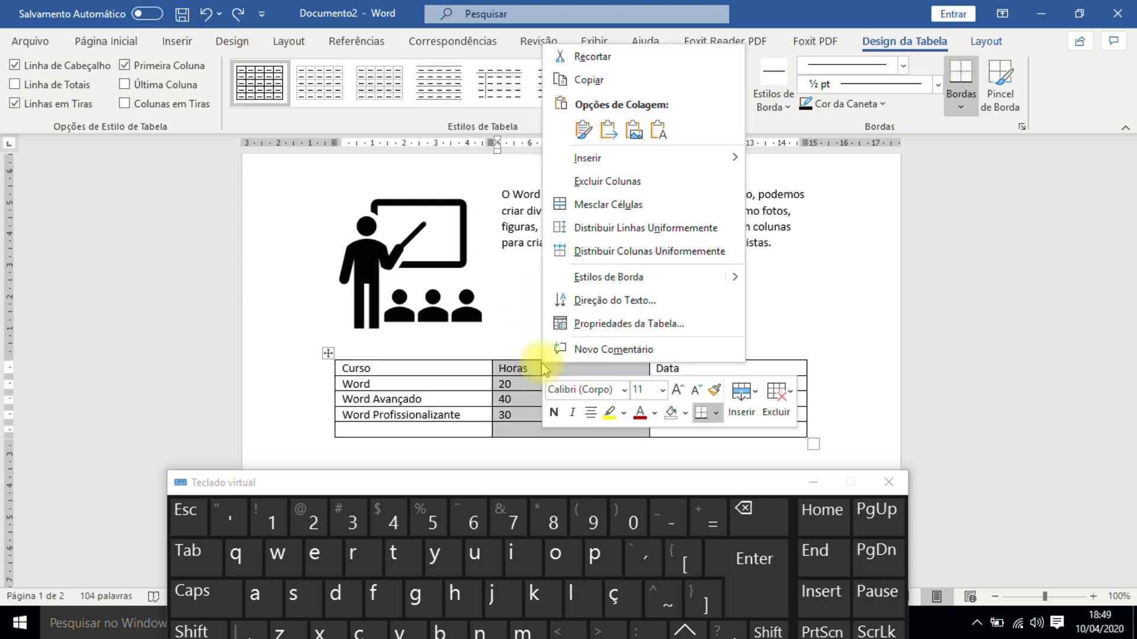
{"action": "mouse_move", "coordinate": [654, 164]}
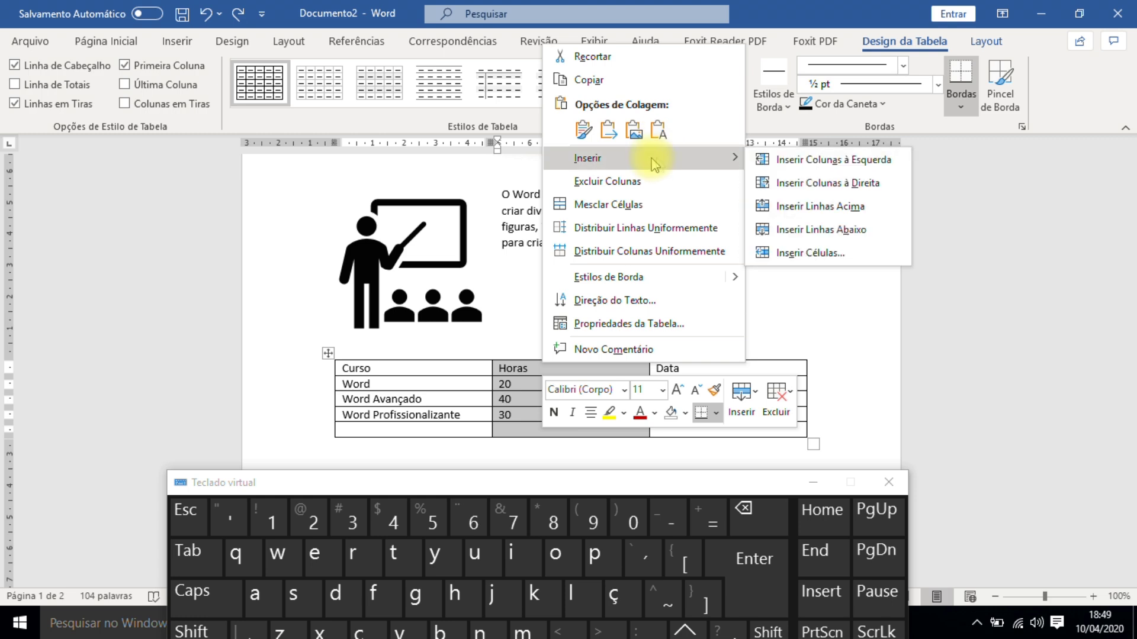
{"action": "left_click", "coordinate": [769, 183]}
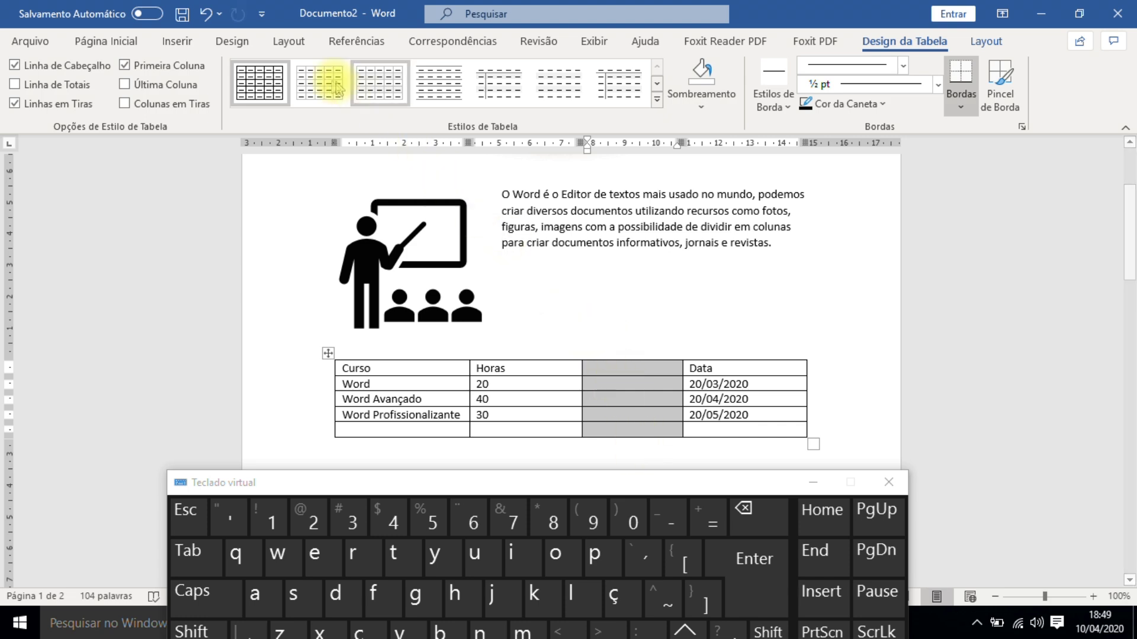
{"action": "left_click", "coordinate": [205, 16]}
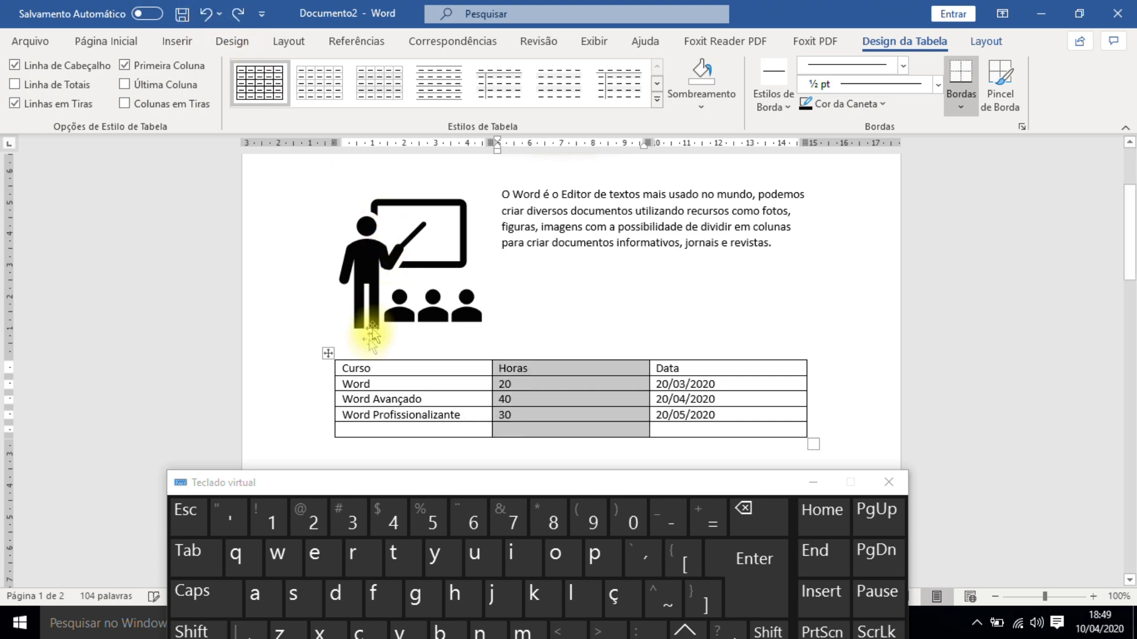
Try inserting a new row above the Word row of the table, and undo the insertion
{"action": "left_click", "coordinate": [335, 386]}
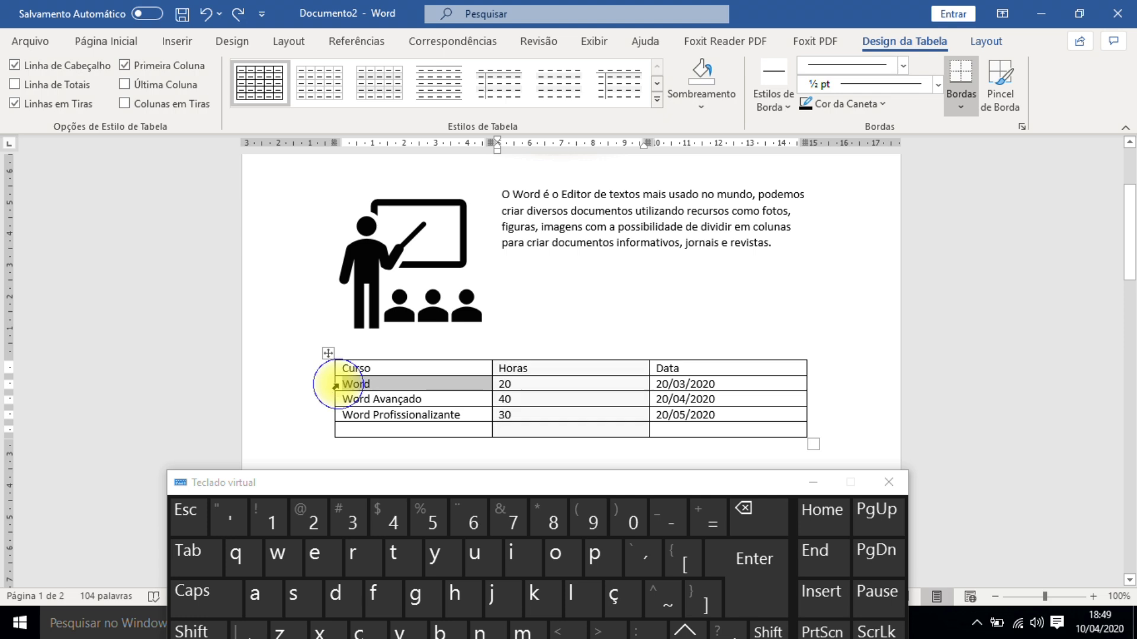
{"action": "right_click", "coordinate": [337, 386]}
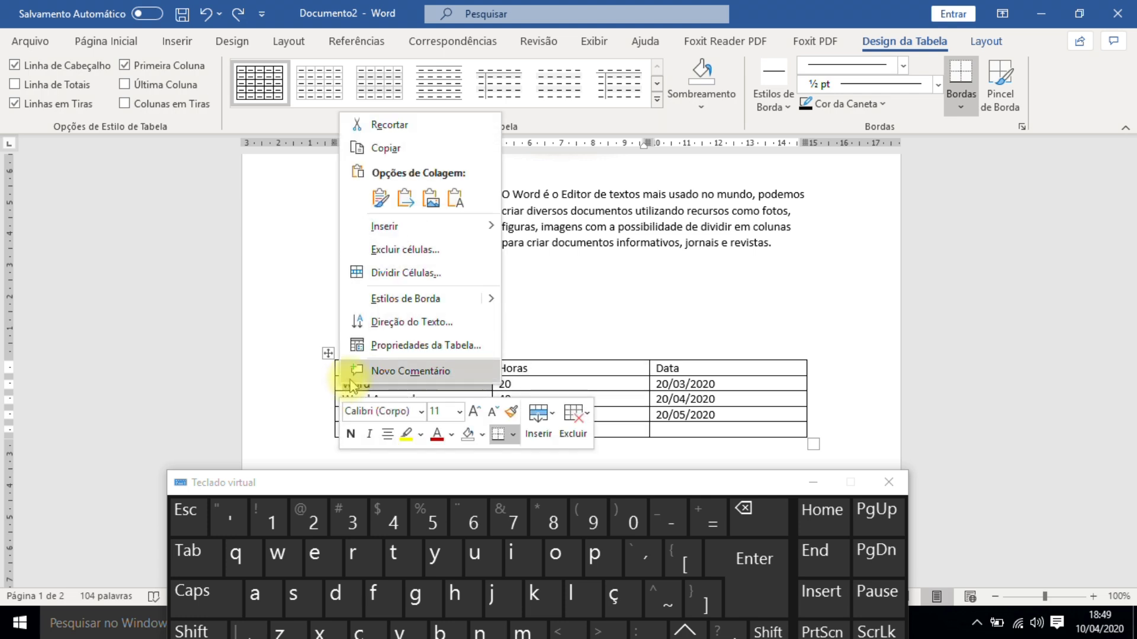
{"action": "mouse_move", "coordinate": [424, 223]}
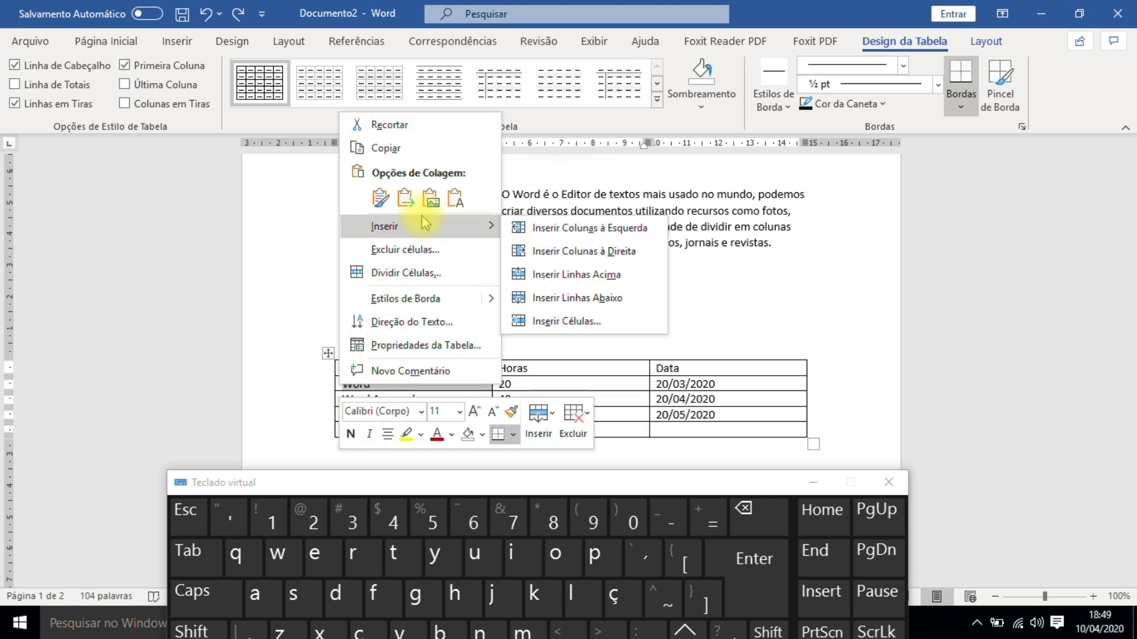
{"action": "left_click", "coordinate": [562, 274]}
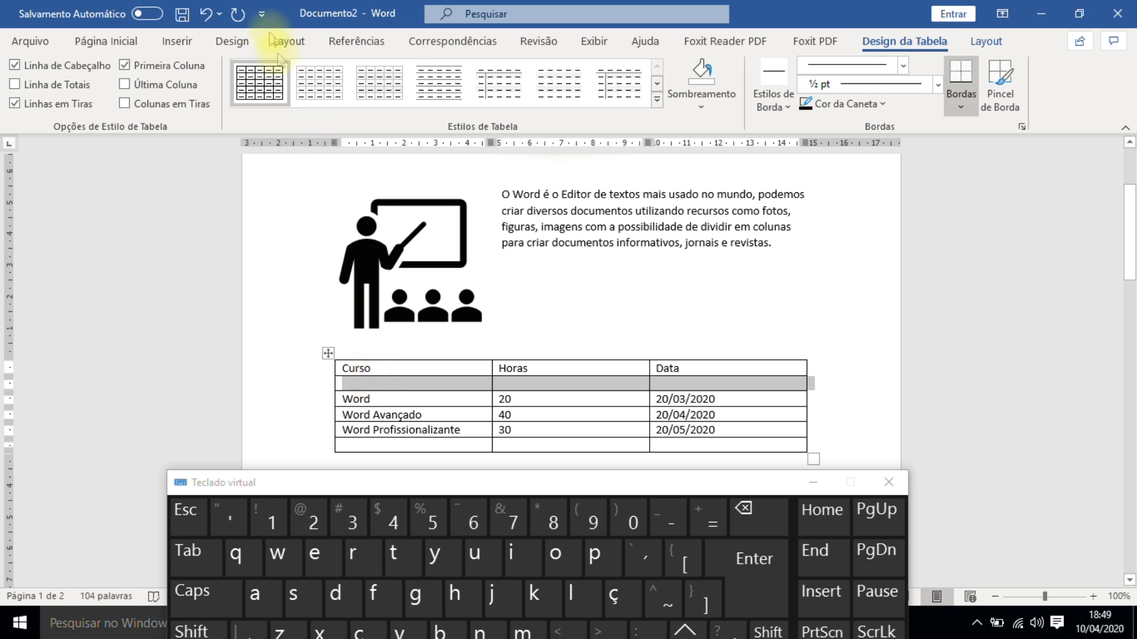
{"action": "left_click", "coordinate": [203, 16]}
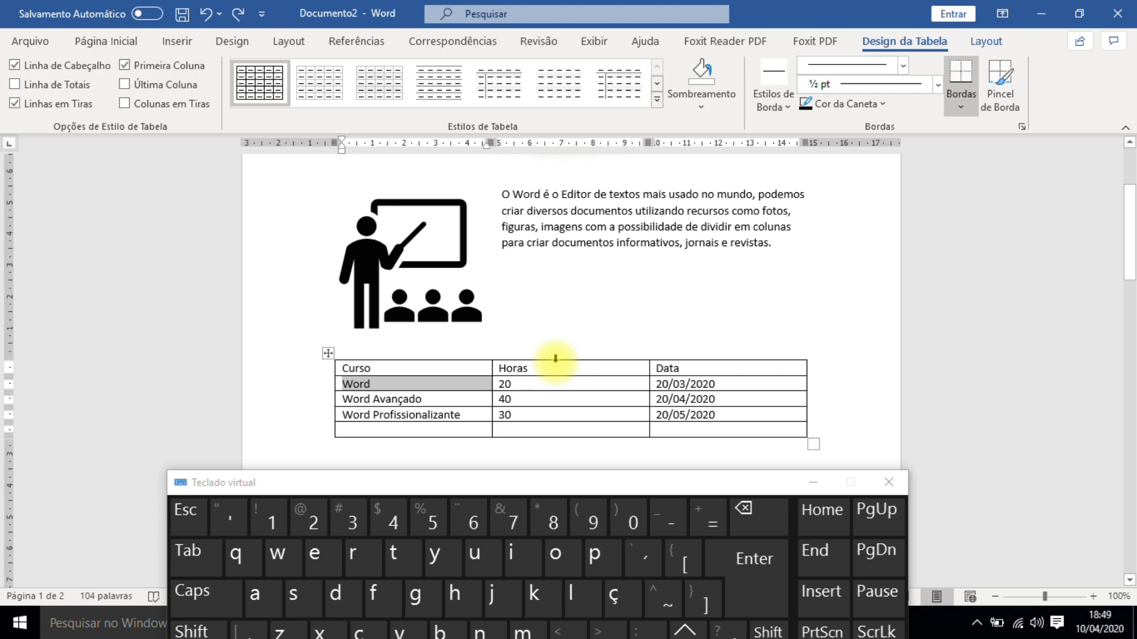
Try deleting the Horas column from the table, and undo the deletion
{"action": "right_click", "coordinate": [556, 358]}
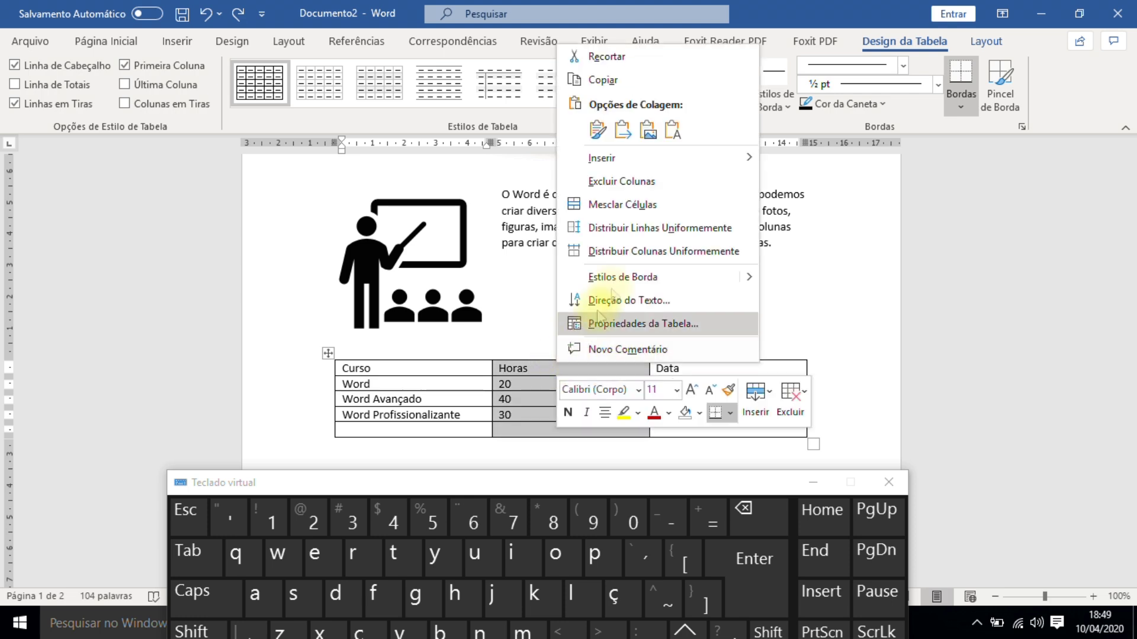
{"action": "left_click", "coordinate": [642, 193]}
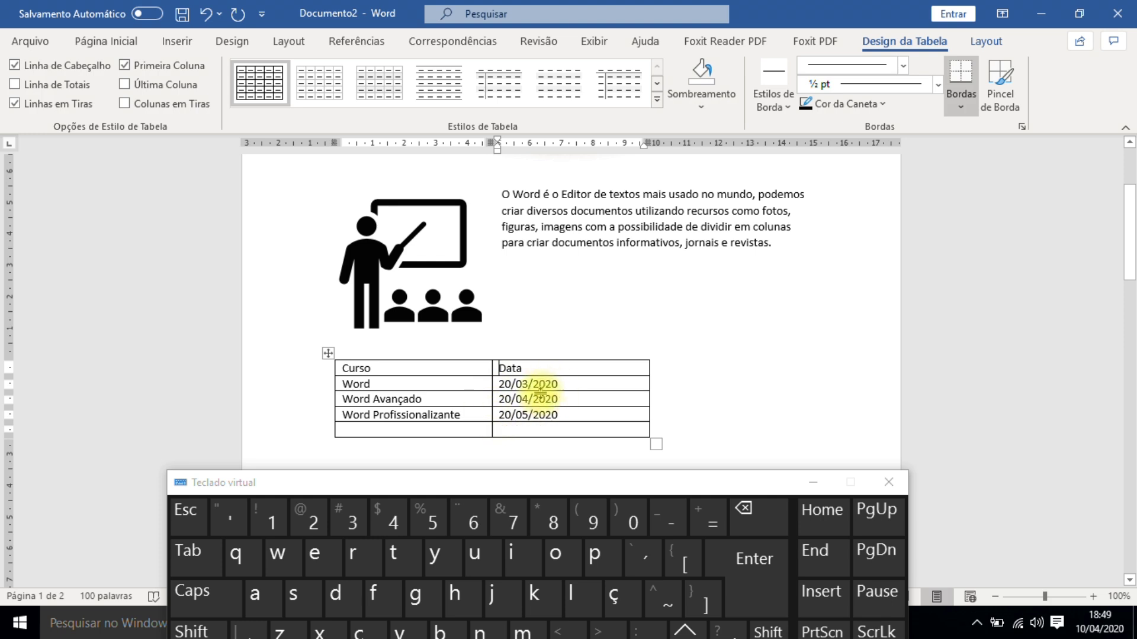
{"action": "left_click", "coordinate": [206, 14]}
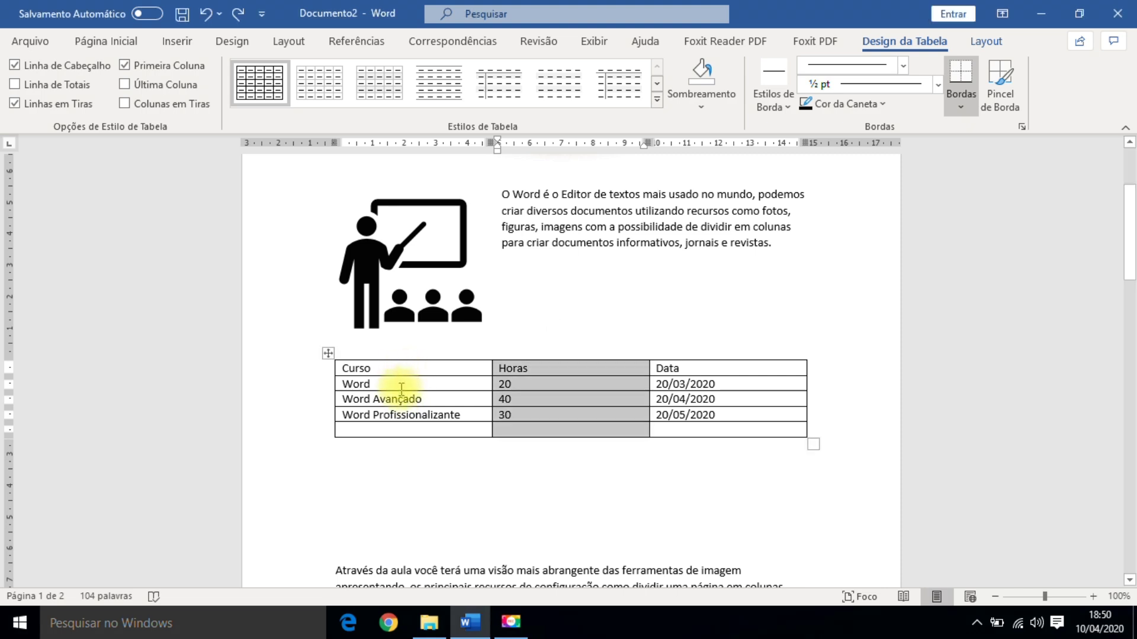
Make the table's header row (Curso, Horas, Data) bold and centre its text
{"action": "left_click", "coordinate": [400, 370]}
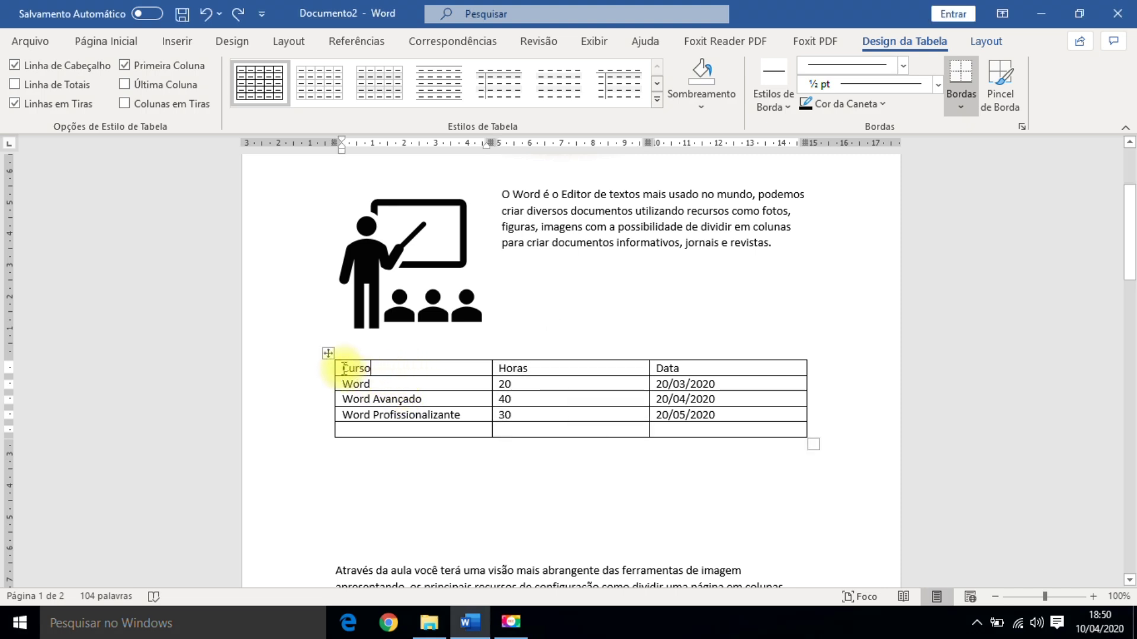
{"action": "left_click_drag", "start_coordinate": [344, 368], "coordinate": [675, 382]}
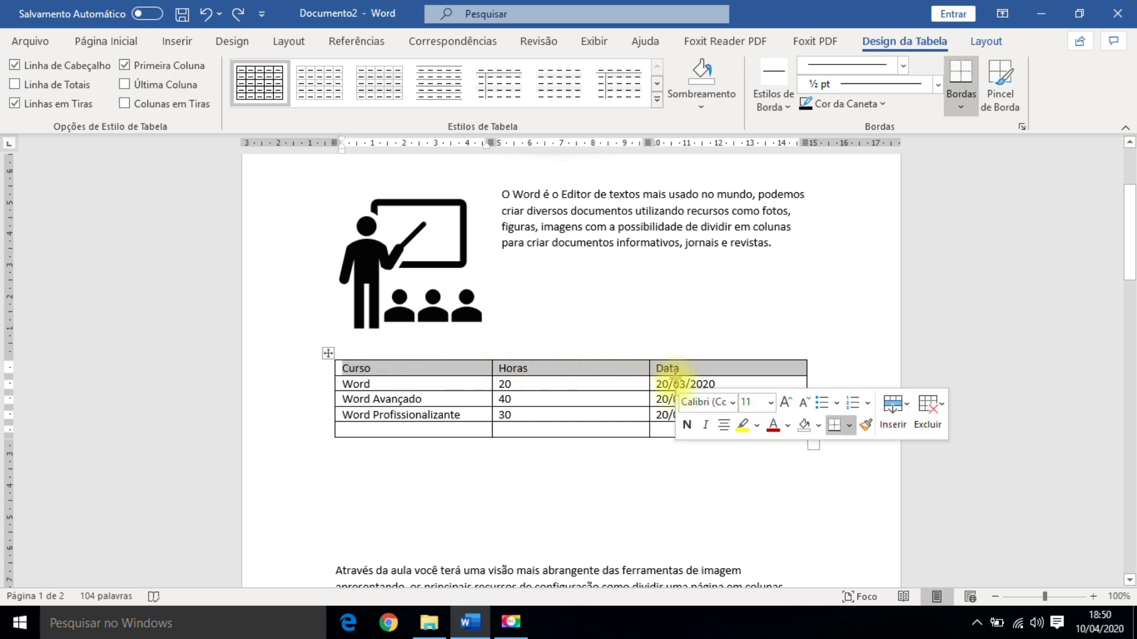
{"action": "left_click", "coordinate": [591, 427]}
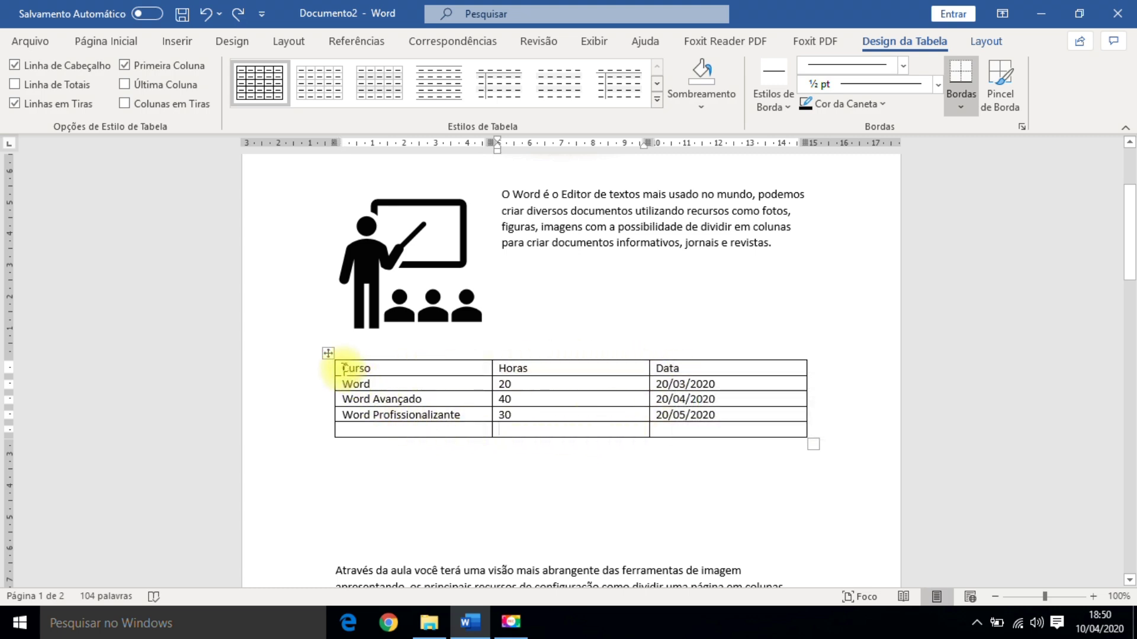
{"action": "left_click_drag", "start_coordinate": [335, 370], "coordinate": [685, 373]}
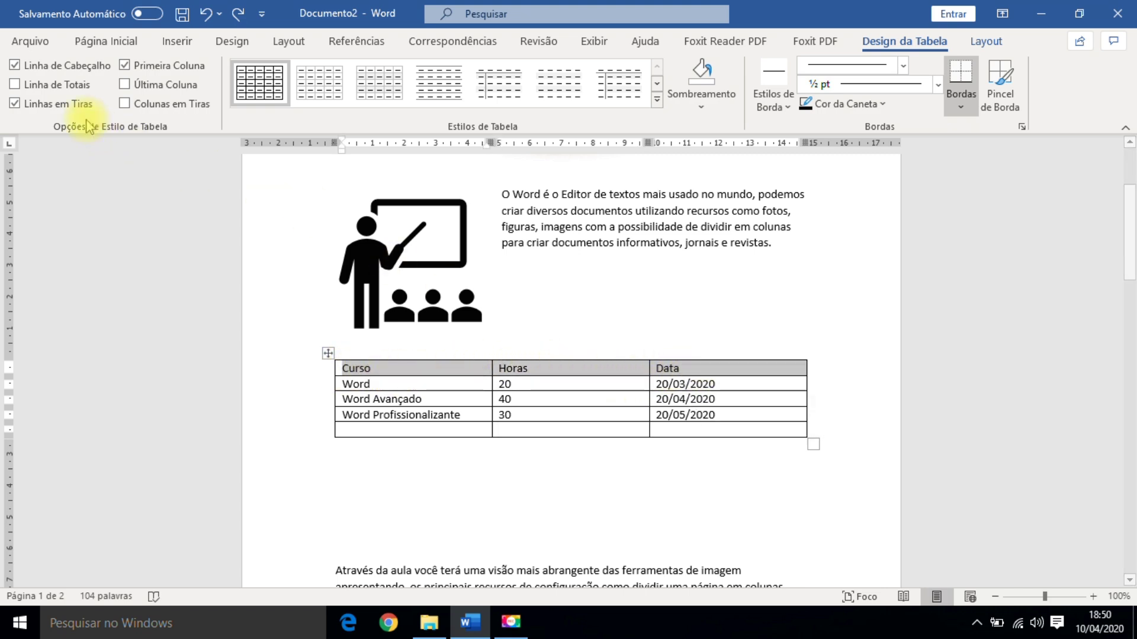
{"action": "left_click", "coordinate": [103, 41]}
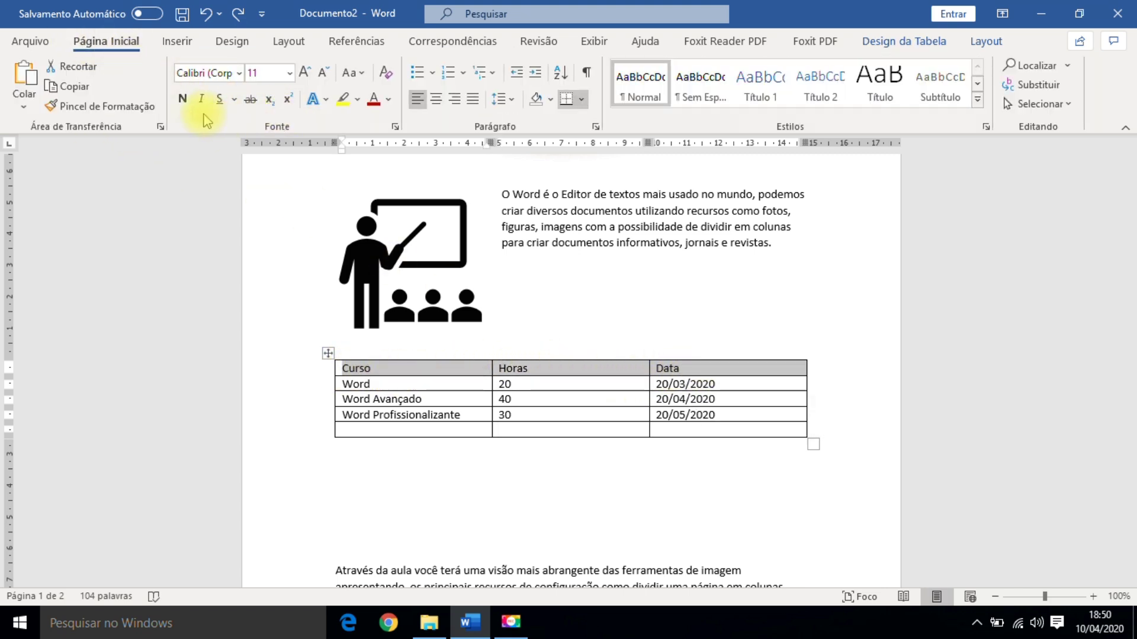
{"action": "left_click", "coordinate": [182, 98]}
{"action": "left_click", "coordinate": [436, 99]}
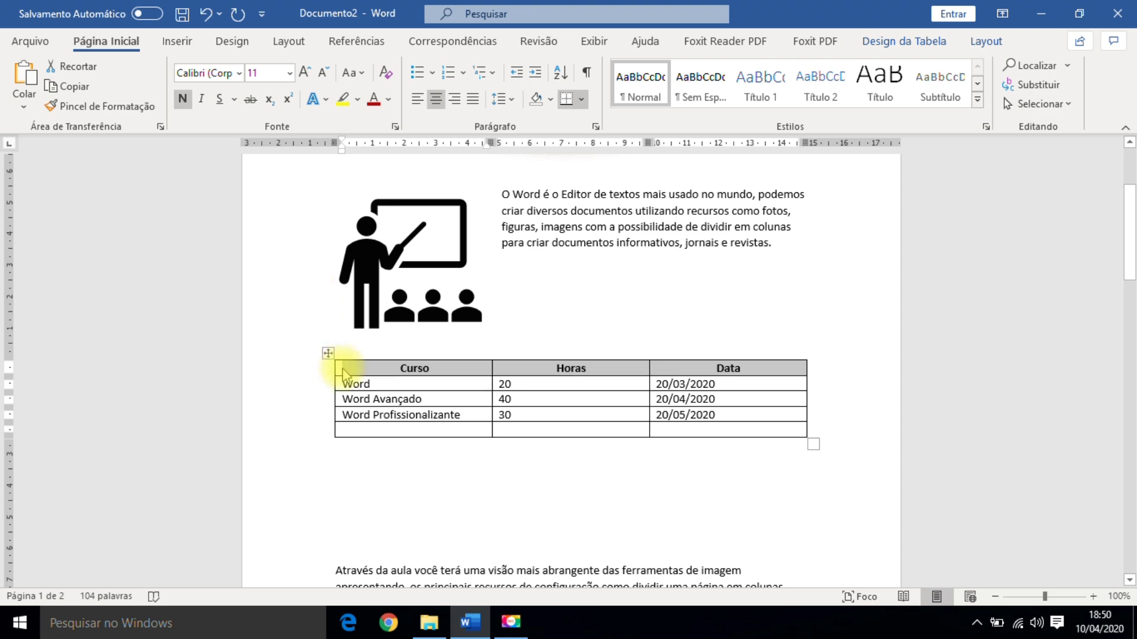
Shade the table's header row with the standard dark red colour
{"action": "left_click", "coordinate": [398, 424]}
{"action": "left_click_drag", "start_coordinate": [337, 369], "coordinate": [673, 369]}
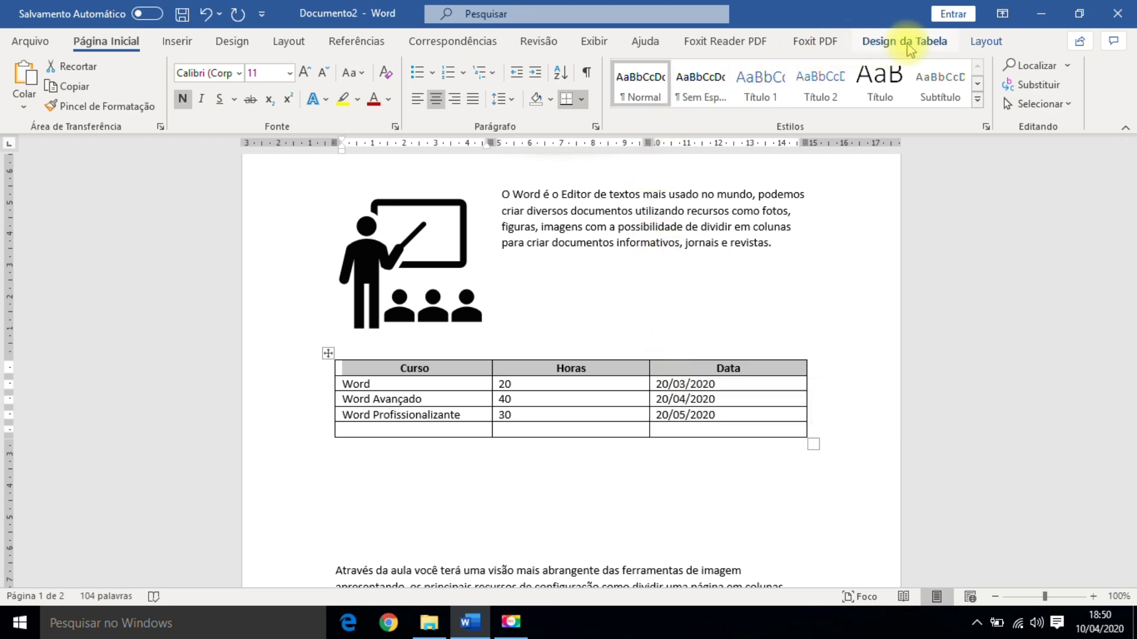
{"action": "left_click", "coordinate": [903, 45]}
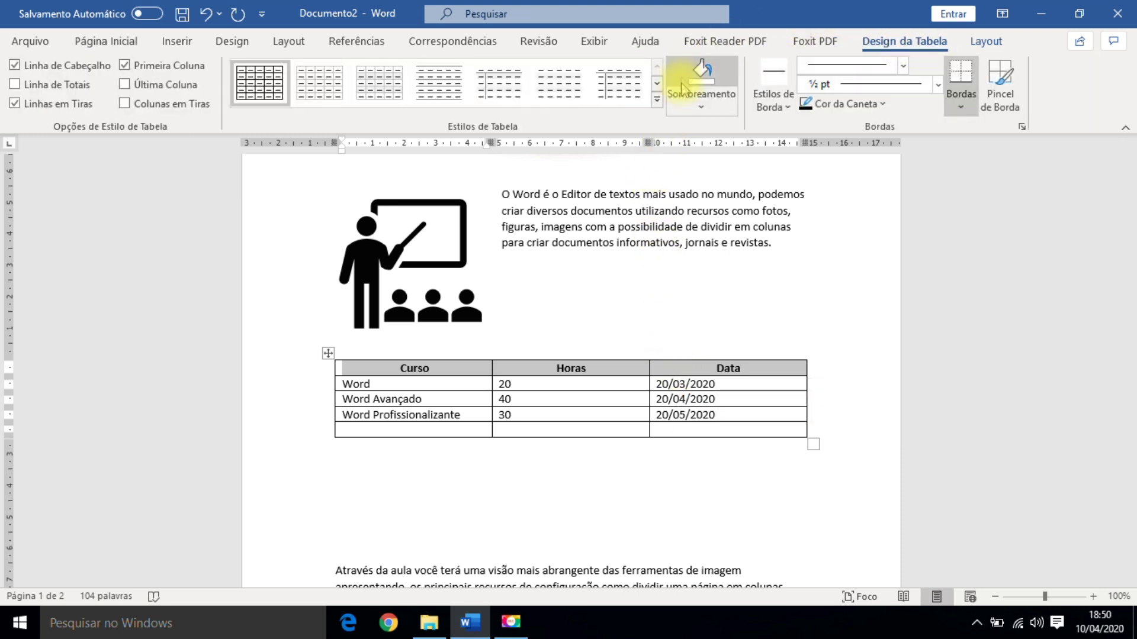
{"action": "left_click", "coordinate": [701, 108]}
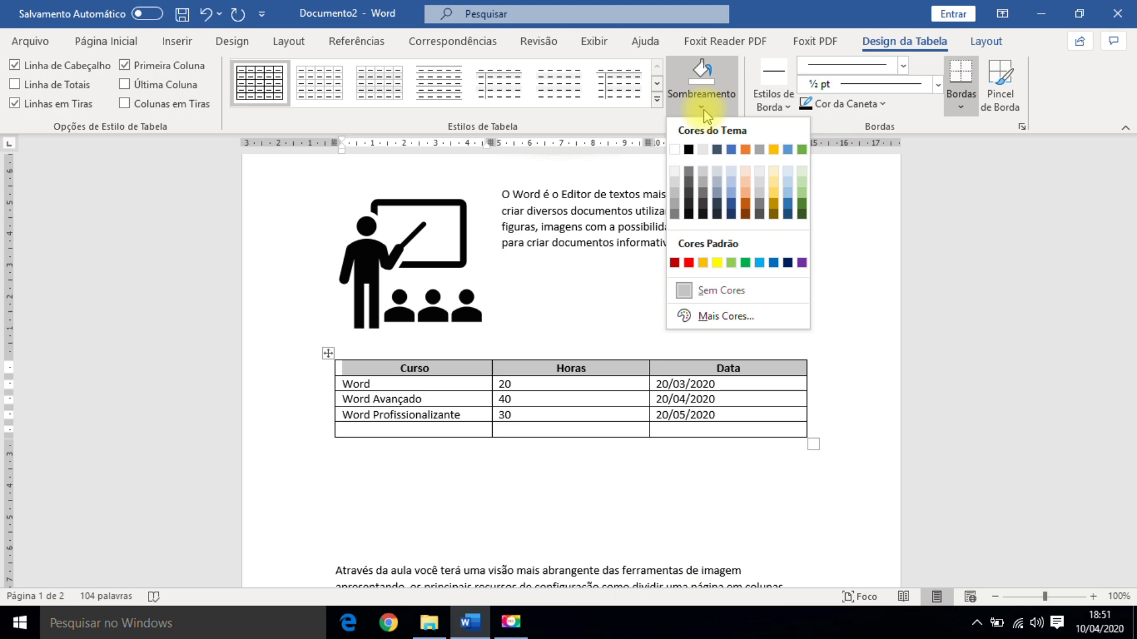
{"action": "left_click", "coordinate": [675, 264]}
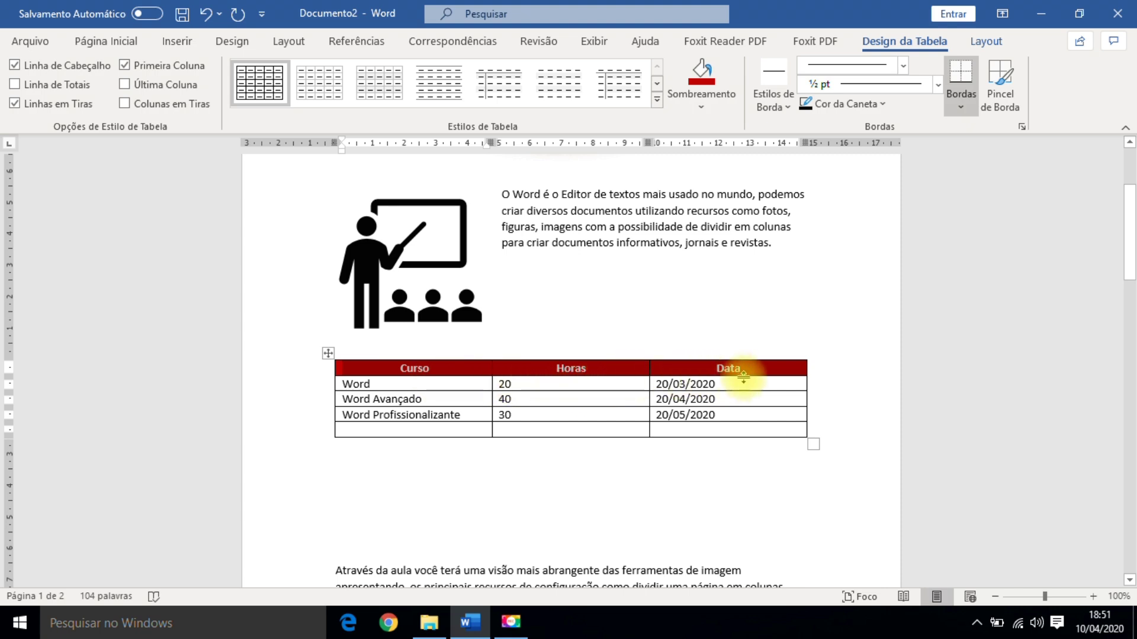
{"action": "left_click", "coordinate": [775, 478]}
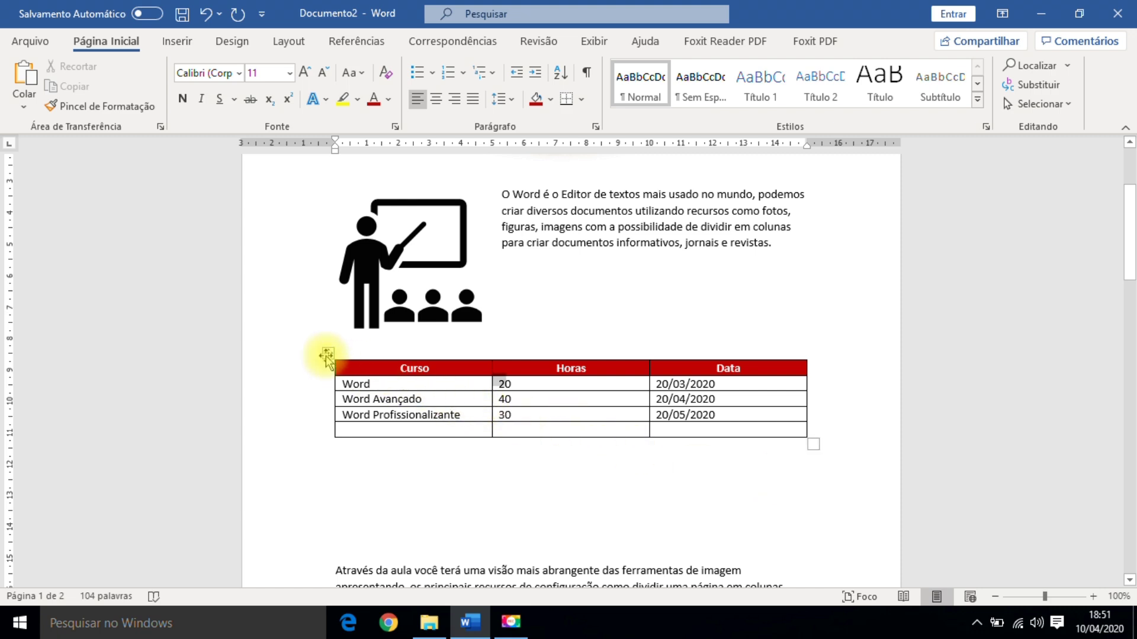
Apply the green grid table style with a solid header and banded rows to the whole course table
{"action": "left_click", "coordinate": [327, 351]}
{"action": "left_click", "coordinate": [644, 495]}
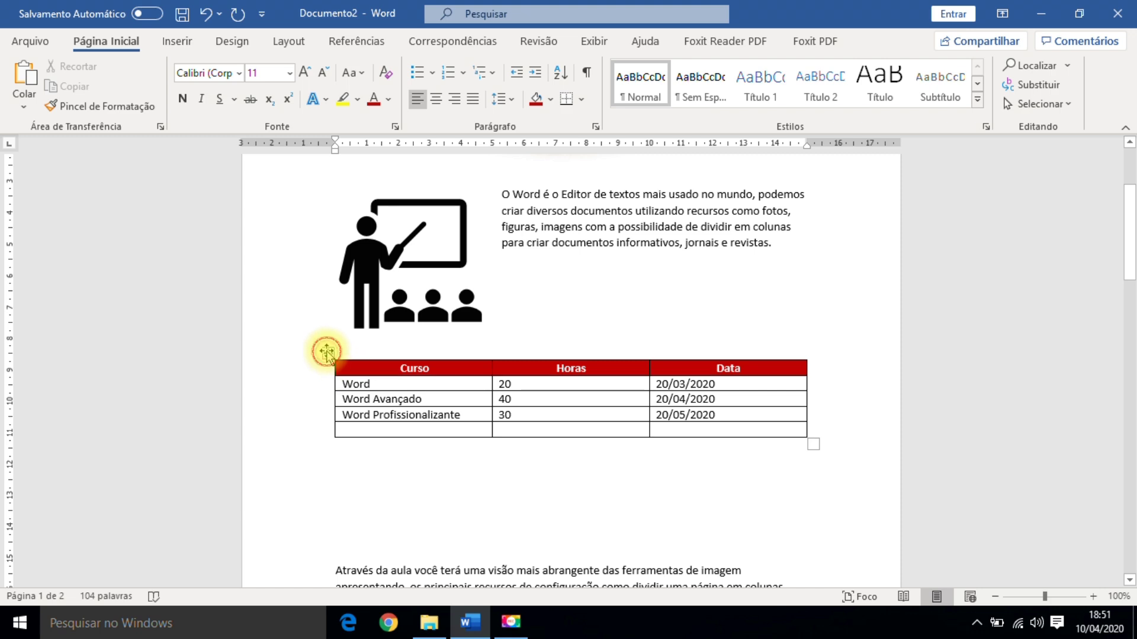
{"action": "left_click", "coordinate": [327, 351]}
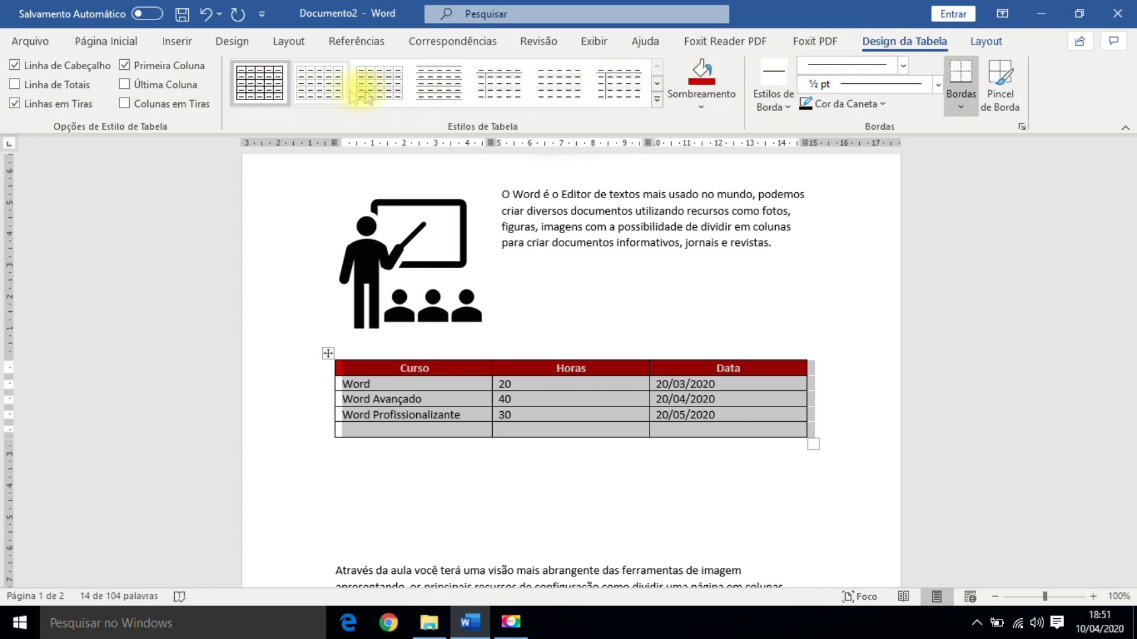
{"action": "left_click", "coordinate": [656, 104]}
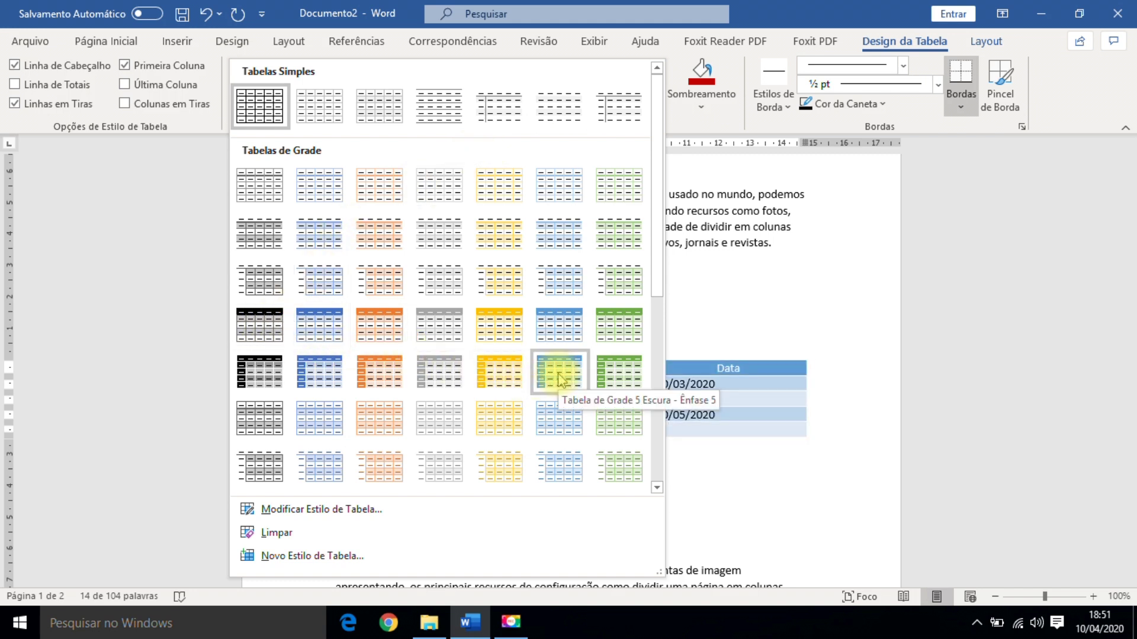
{"action": "left_click", "coordinate": [618, 329]}
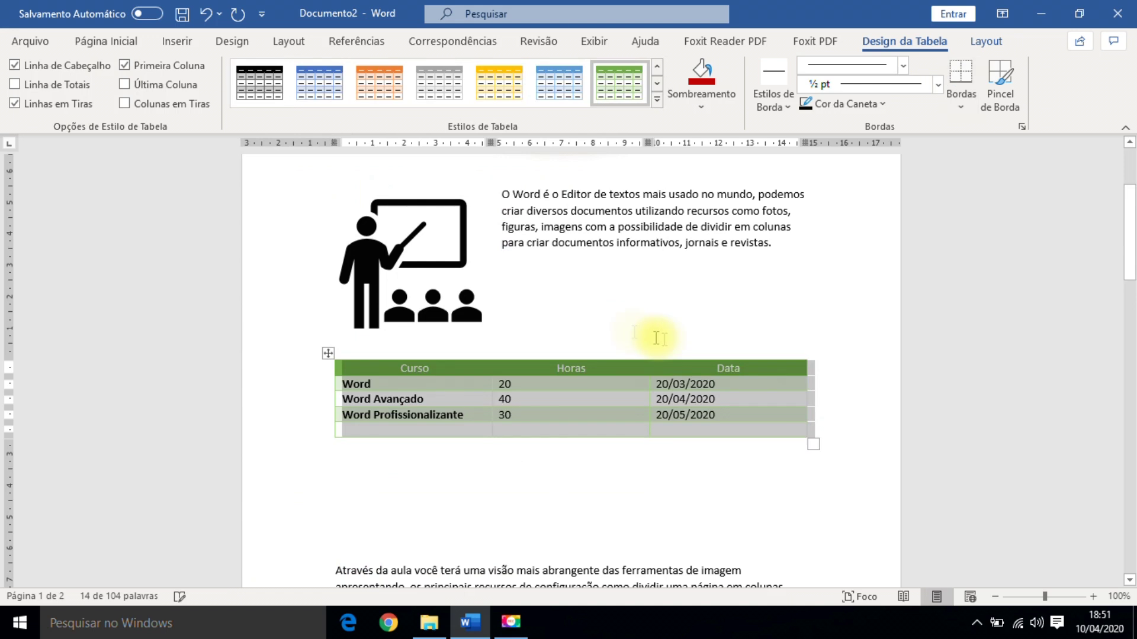
{"action": "left_click", "coordinate": [717, 315]}
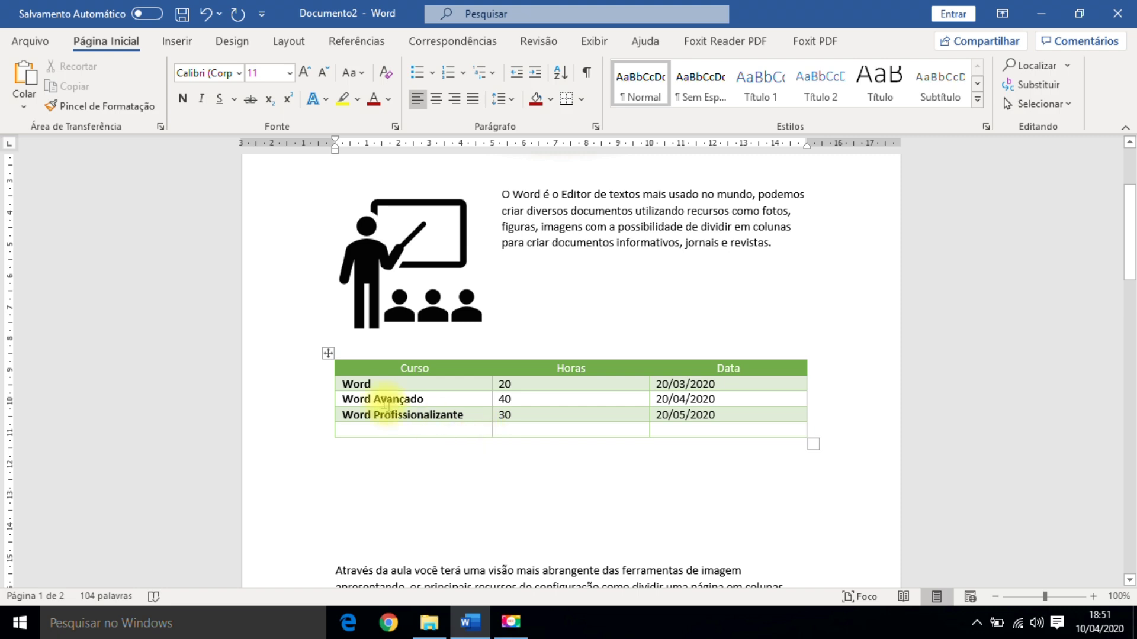
{"action": "mouse_move", "coordinate": [327, 353]}
{"action": "left_mouse_down"}
{"action": "mouse_move", "coordinate": [328, 389]}
{"action": "mouse_move", "coordinate": [317, 340]}
{"action": "mouse_move", "coordinate": [325, 350]}
{"action": "left_mouse_up"}
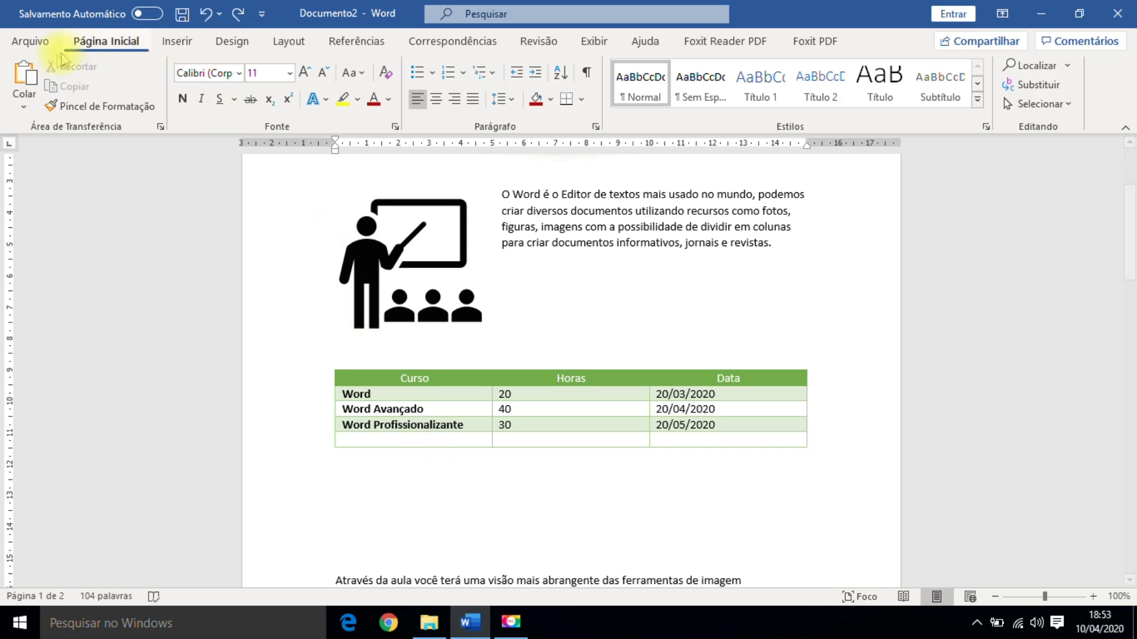
Save the document as "tabela" in the Documentos folder
{"action": "left_click", "coordinate": [28, 40]}
{"action": "left_click", "coordinate": [70, 230]}
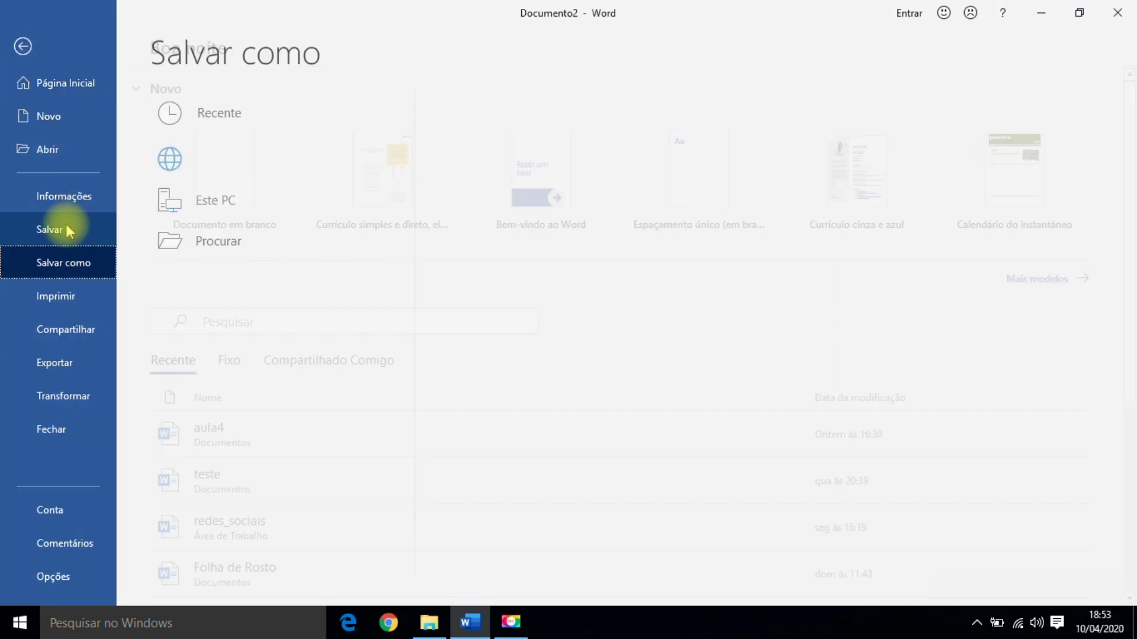
{"action": "left_click", "coordinate": [217, 287]}
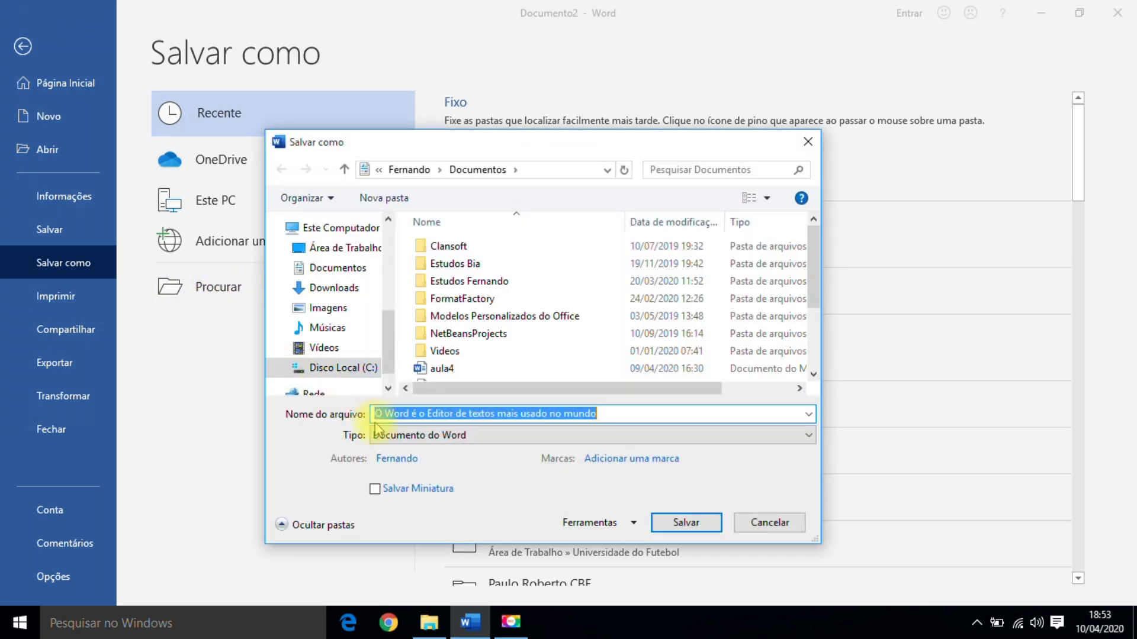
{"action": "type", "text": "tabela"}
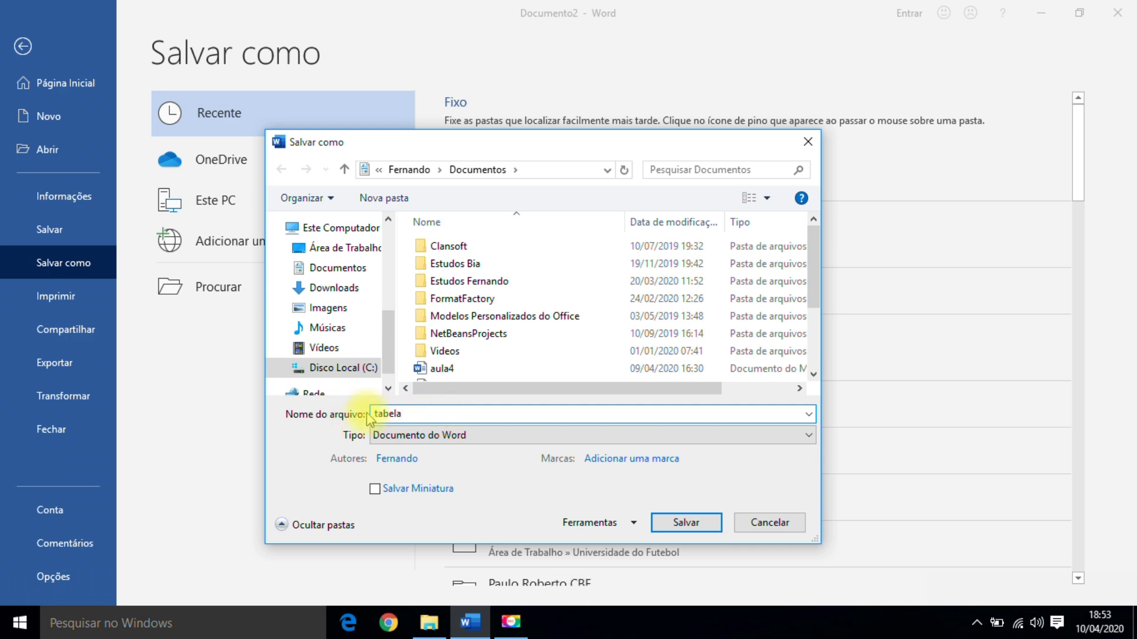
{"action": "left_click", "coordinate": [320, 269]}
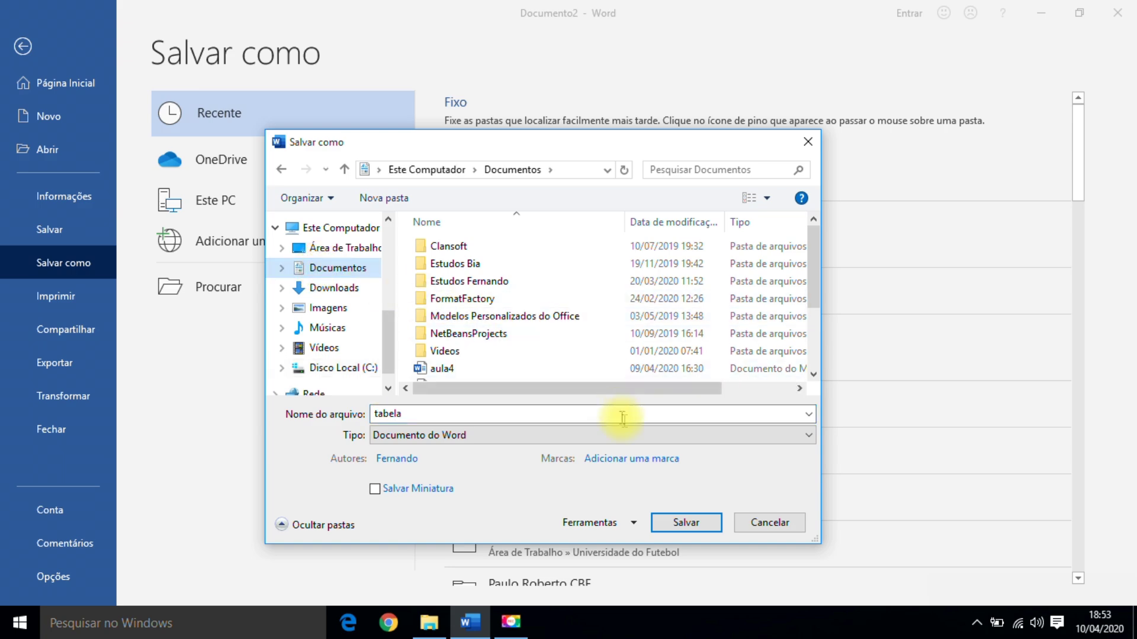
{"action": "left_click", "coordinate": [685, 522]}
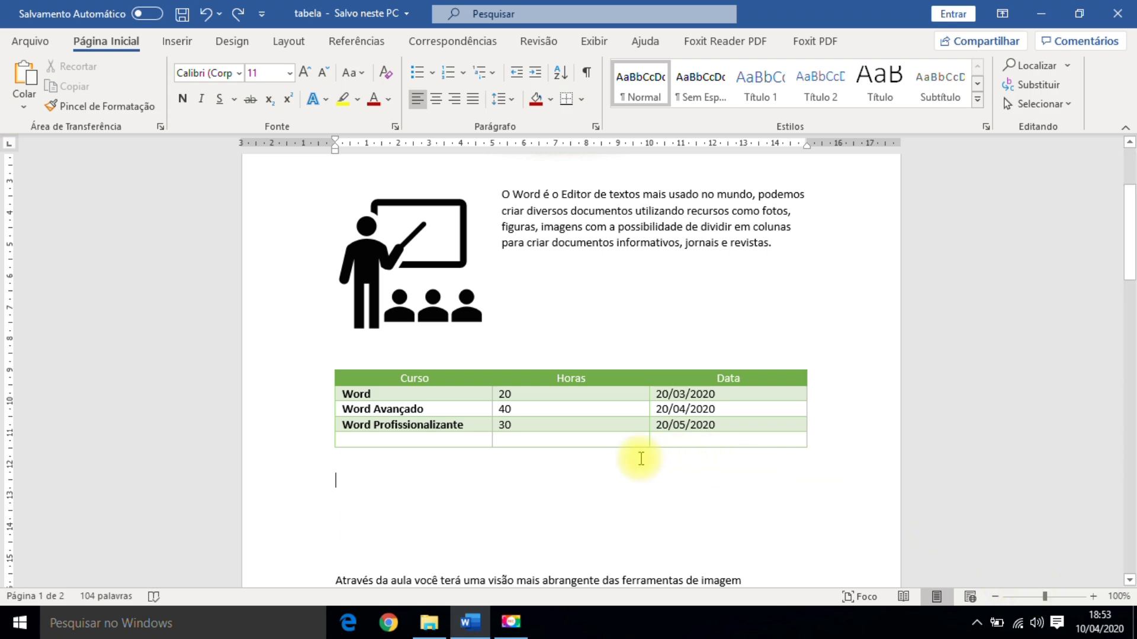
Open the print settings and set the page range to 1-2
{"action": "left_click", "coordinate": [37, 45]}
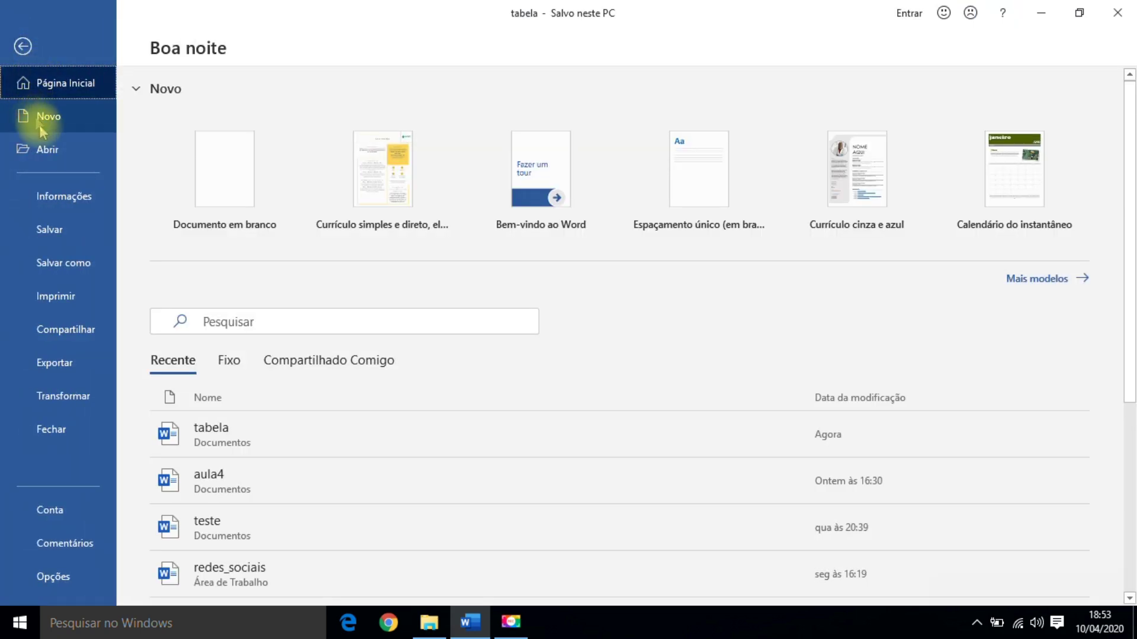
{"action": "left_click", "coordinate": [56, 302]}
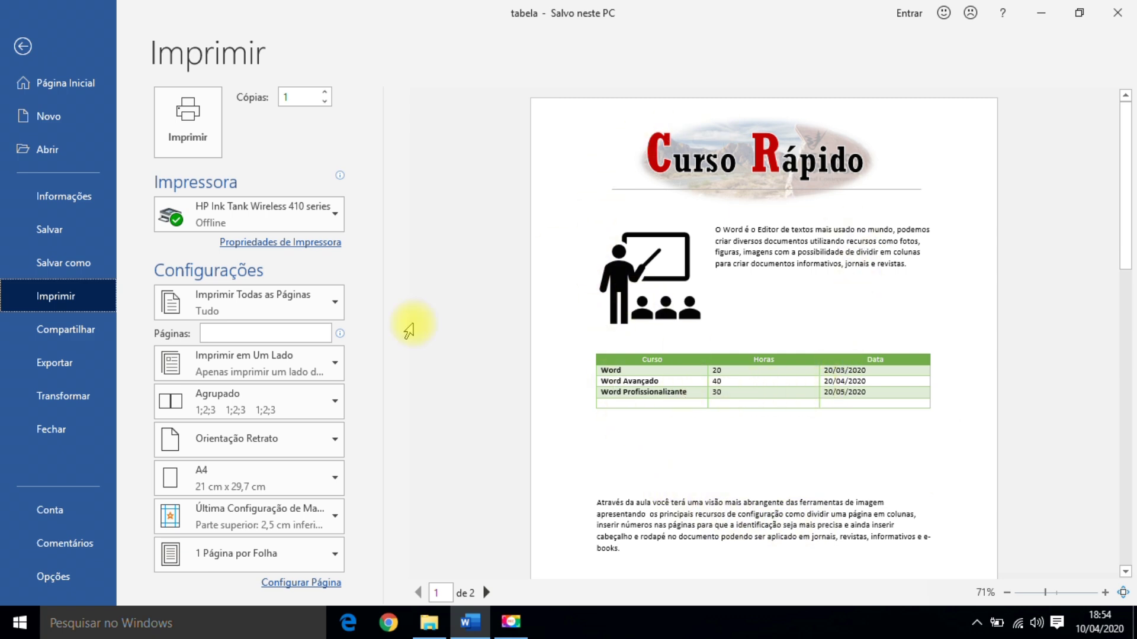
{"action": "left_click", "coordinate": [261, 317]}
{"action": "left_click", "coordinate": [257, 304]}
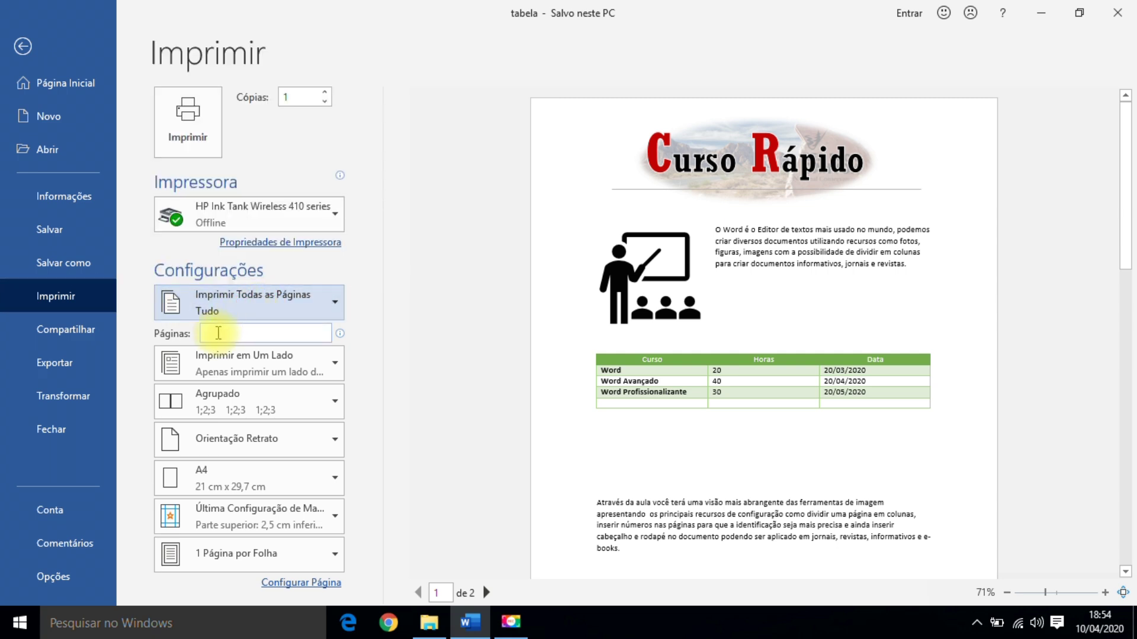
{"action": "left_click", "coordinate": [219, 333]}
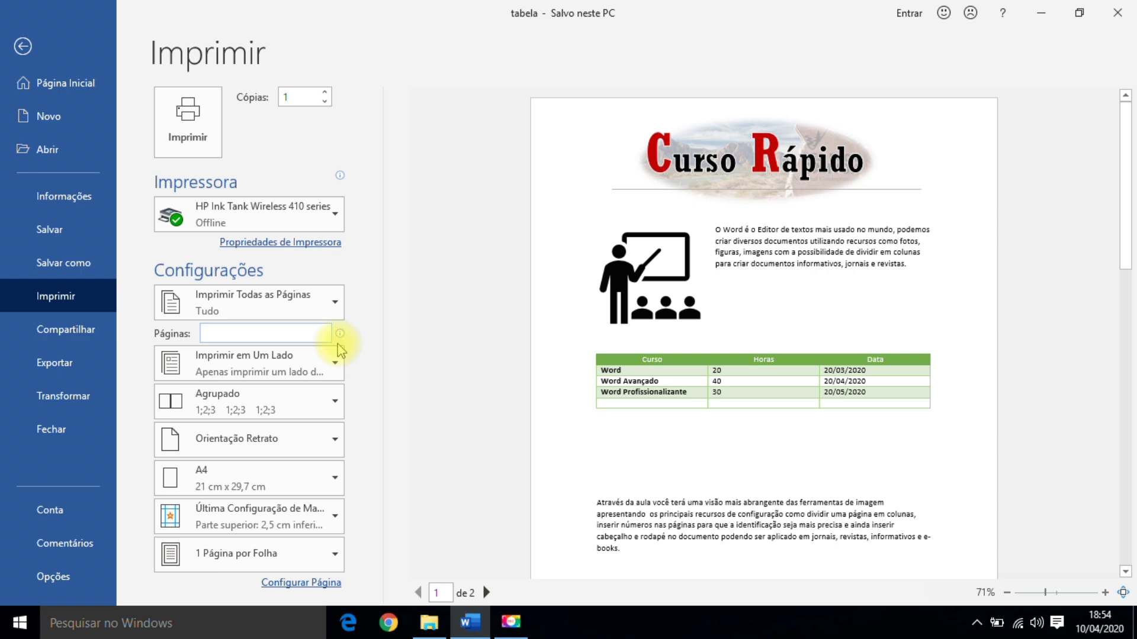
{"action": "type", "text": "1"}
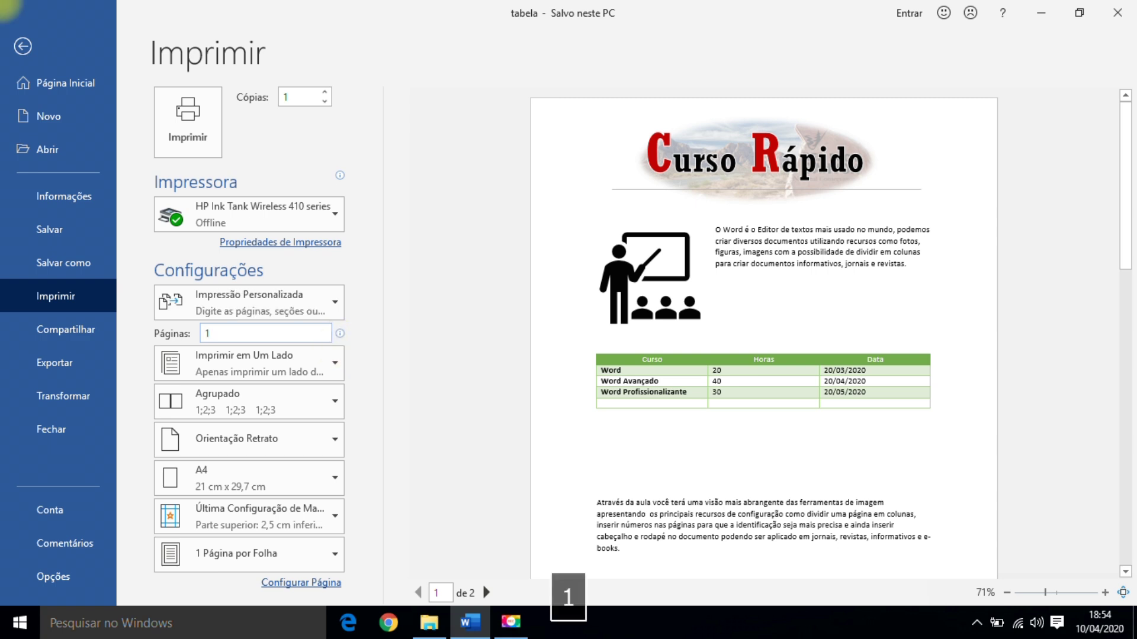
{"action": "type", "text": "-2"}
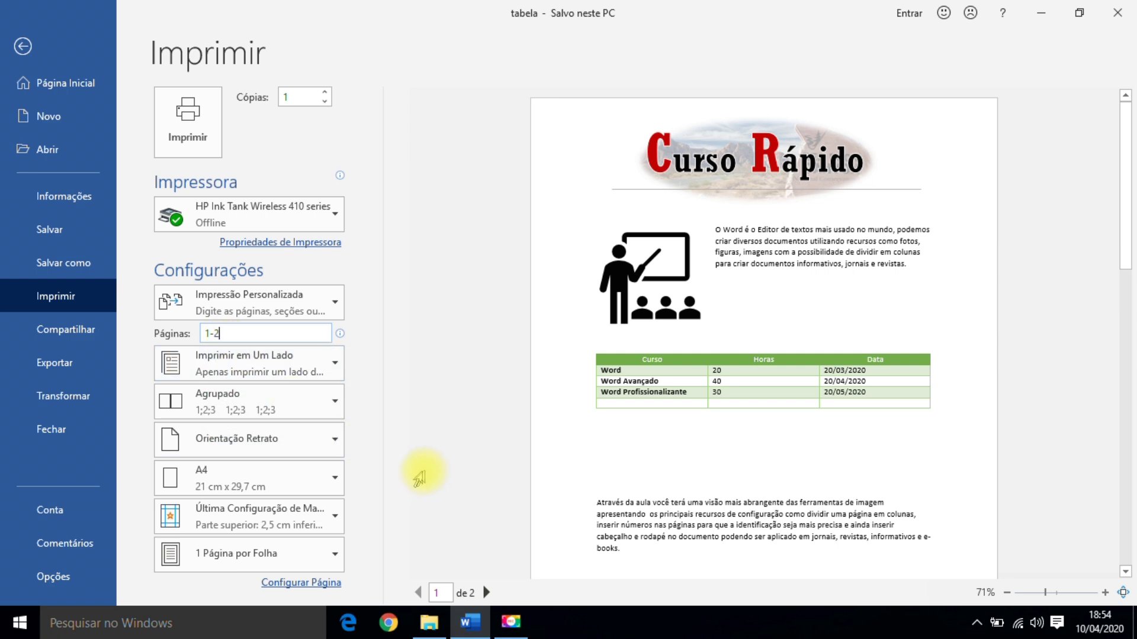
Try landscape orientation (Orientação Paisagem) for the printout and return it to portrait (Orientação Retrato)
{"action": "left_click", "coordinate": [256, 451]}
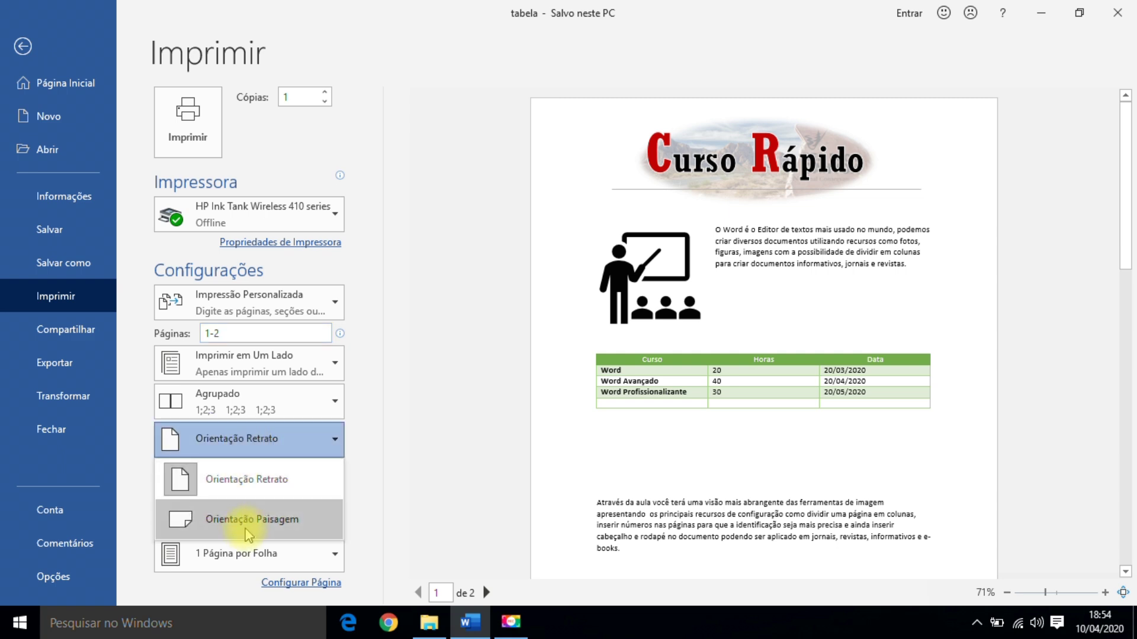
{"action": "left_click", "coordinate": [246, 526]}
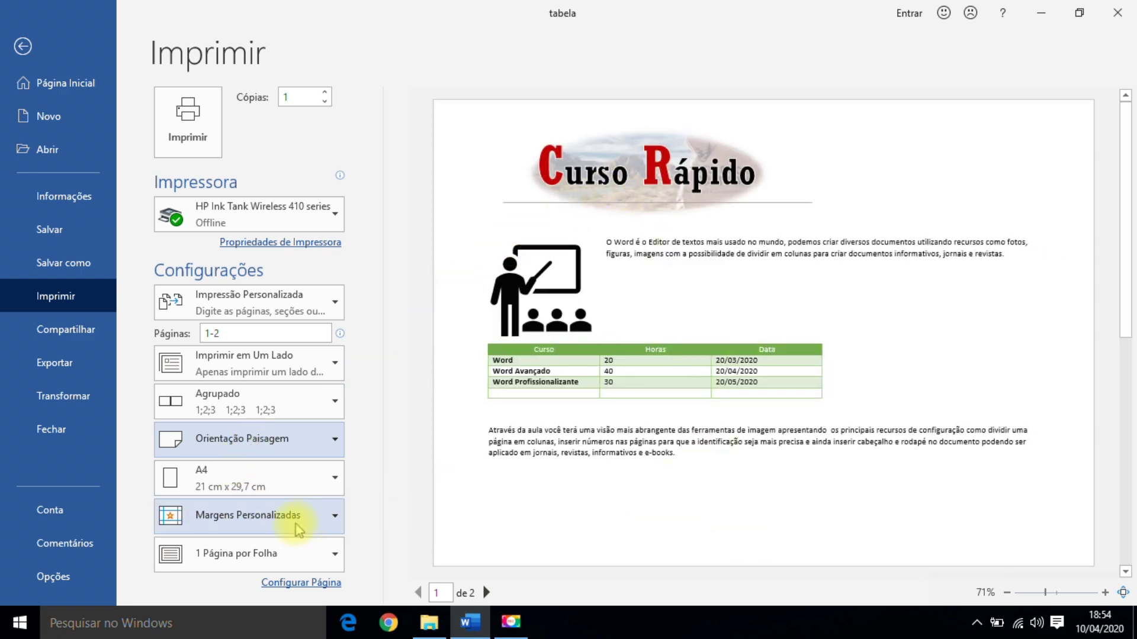
{"action": "left_click", "coordinate": [295, 450]}
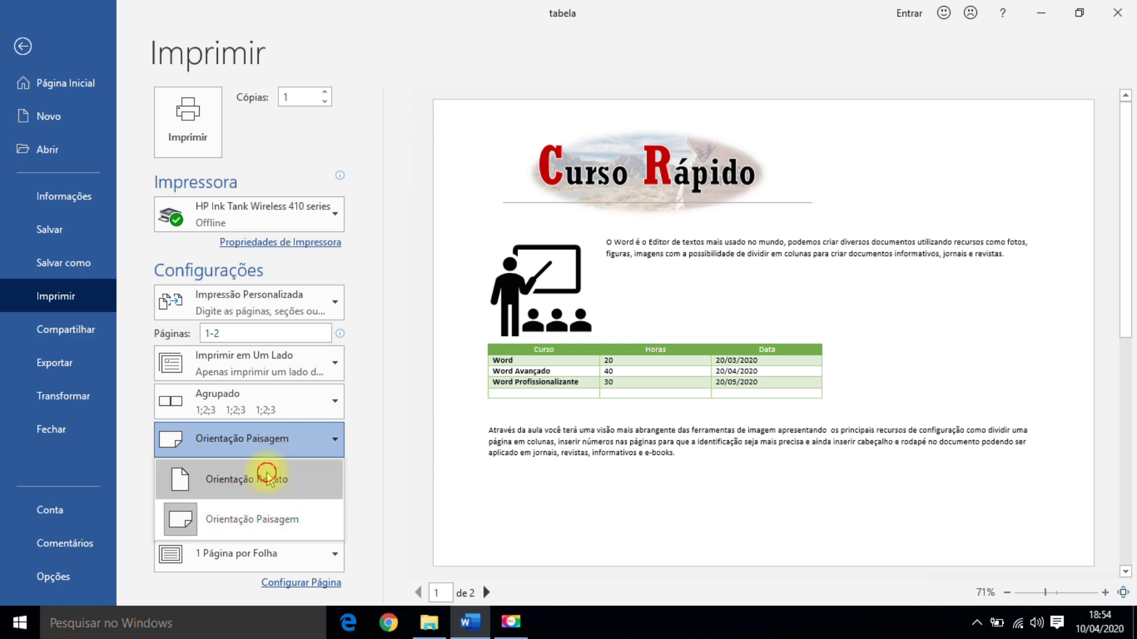
{"action": "left_click", "coordinate": [272, 477]}
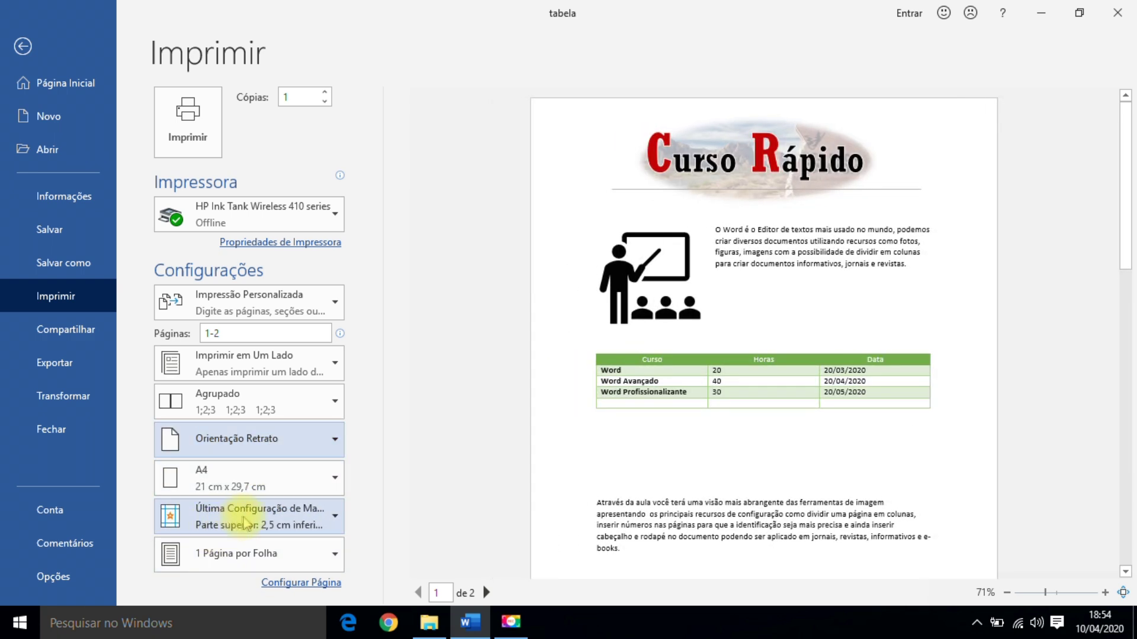
Set the page margins to Estreita (1,27 cm on all sides) in the print settings and return to the document
{"action": "left_click", "coordinate": [211, 524]}
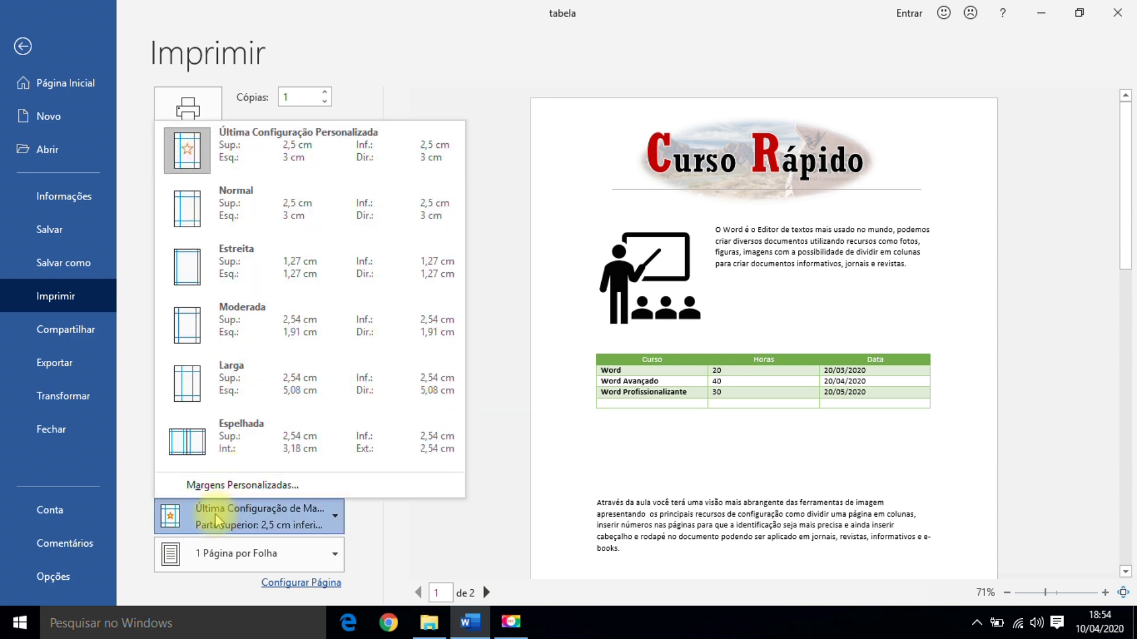
{"action": "left_click", "coordinate": [233, 273]}
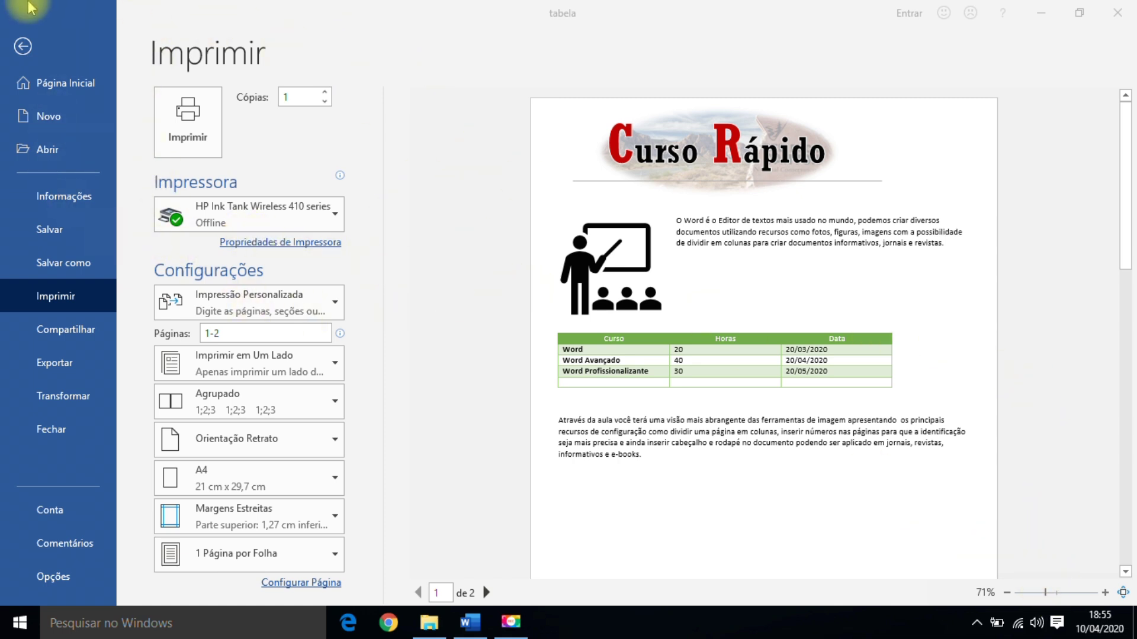
{"action": "left_click", "coordinate": [24, 47]}
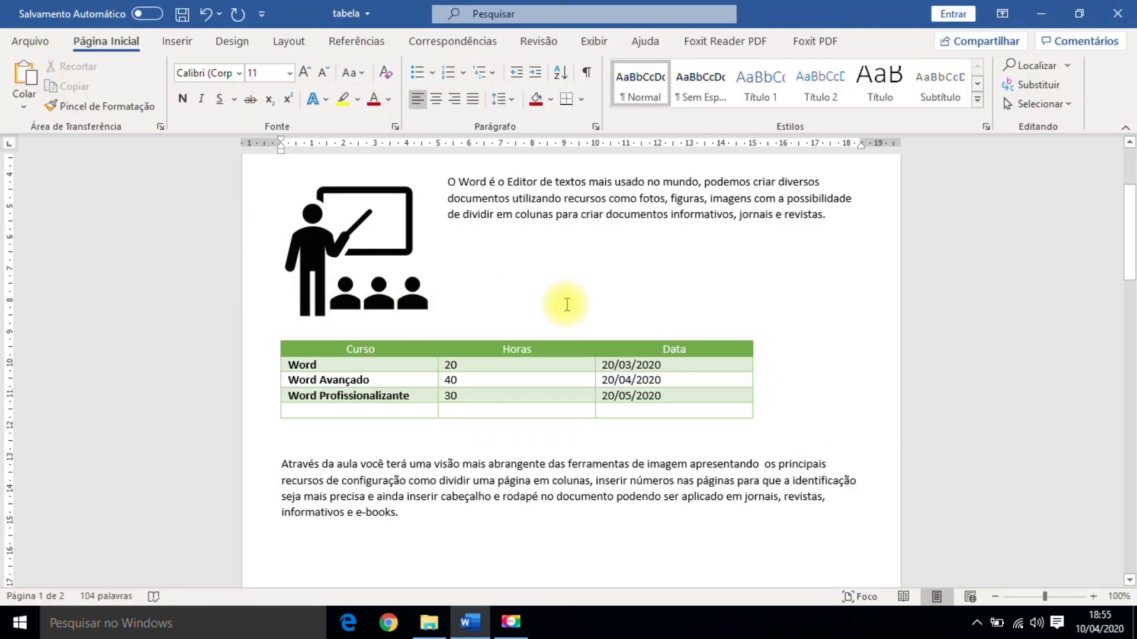
Create a new blank document (Documento em branco)
{"action": "left_click", "coordinate": [585, 297]}
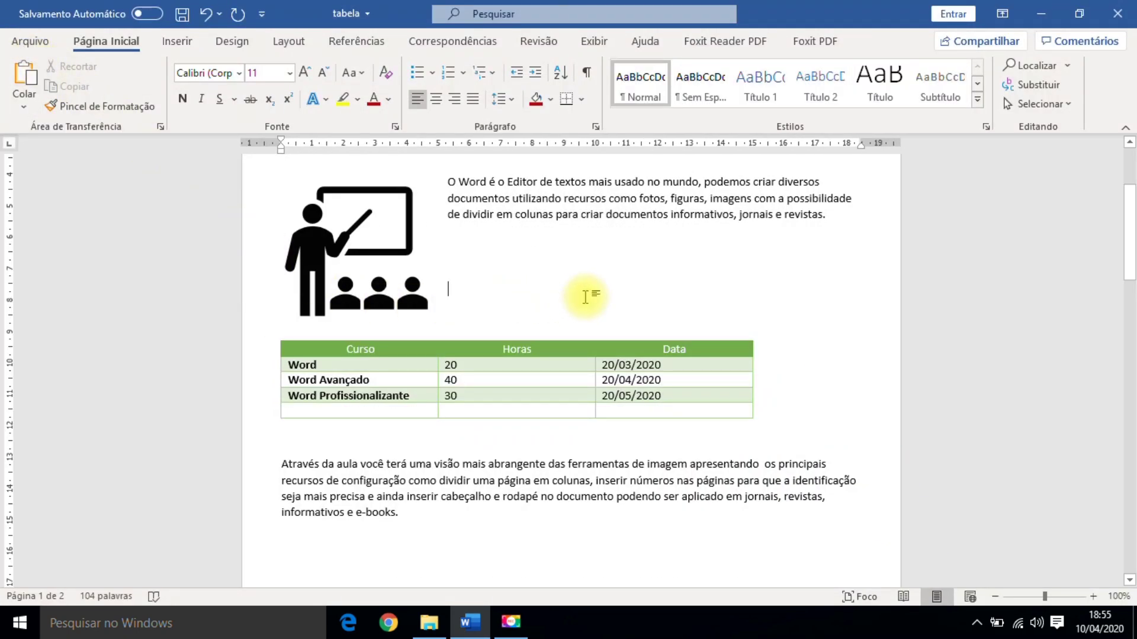
{"action": "left_click", "coordinate": [33, 42]}
{"action": "left_click", "coordinate": [47, 117]}
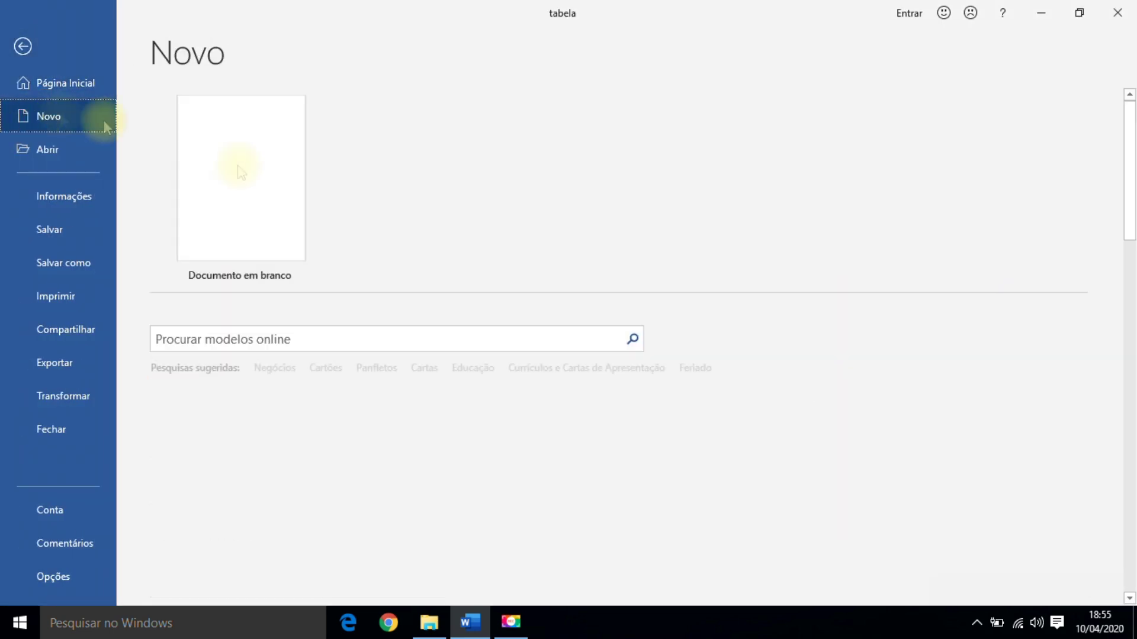
{"action": "left_click", "coordinate": [271, 191]}
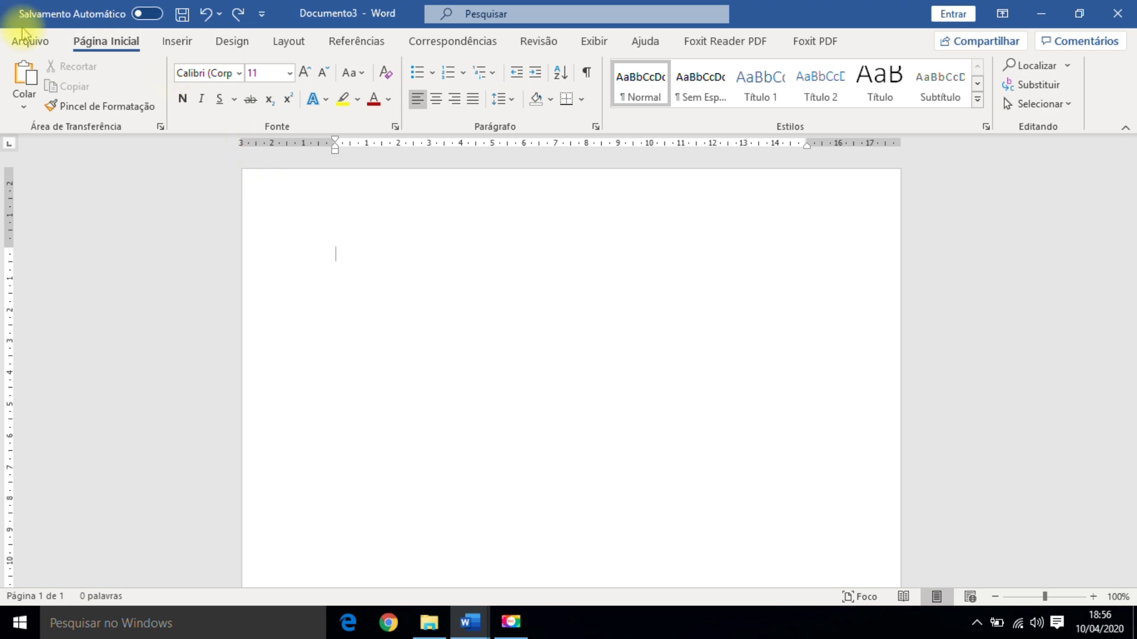
Browse to the Documentos folder, open the "tabela" document and place the cursor beside the teacher icon
{"action": "left_click", "coordinate": [33, 43]}
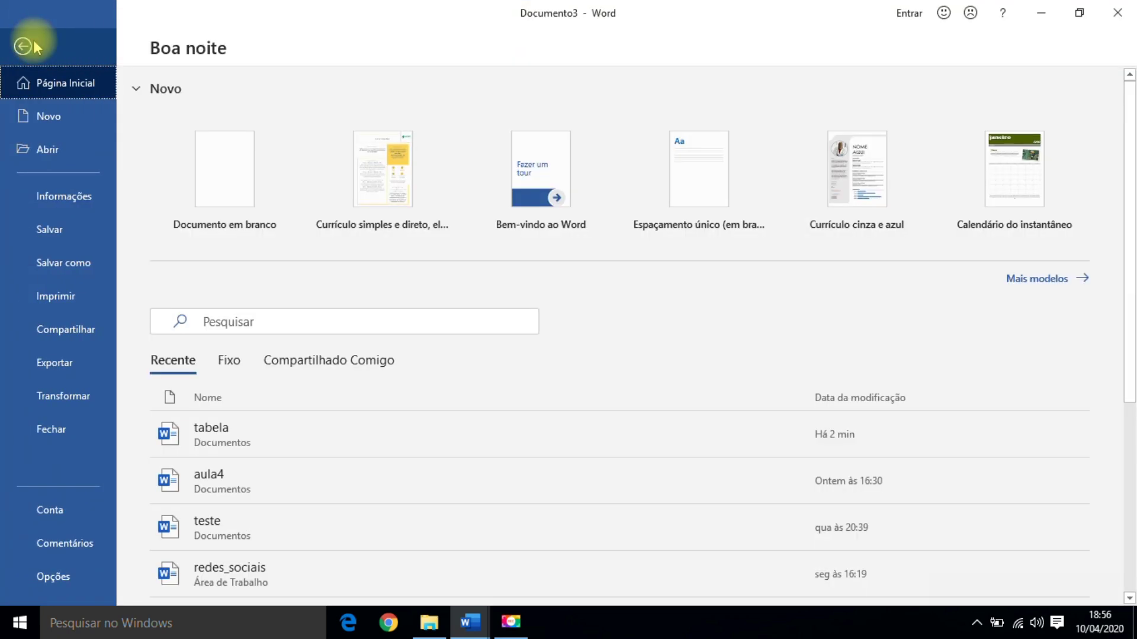
{"action": "left_click", "coordinate": [52, 142]}
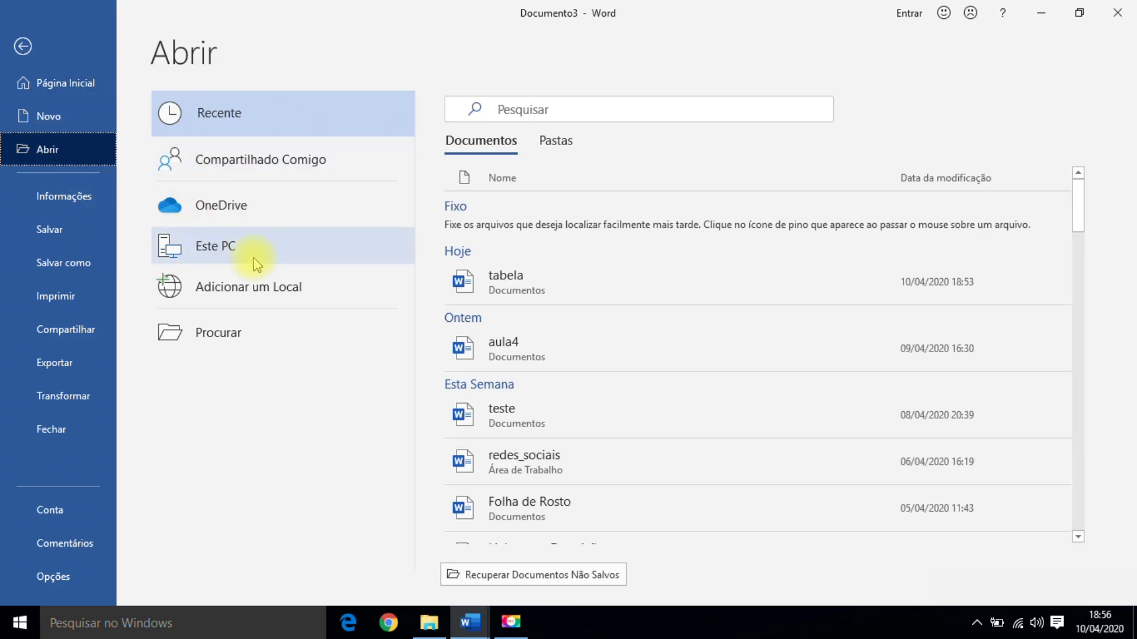
{"action": "left_click", "coordinate": [209, 332]}
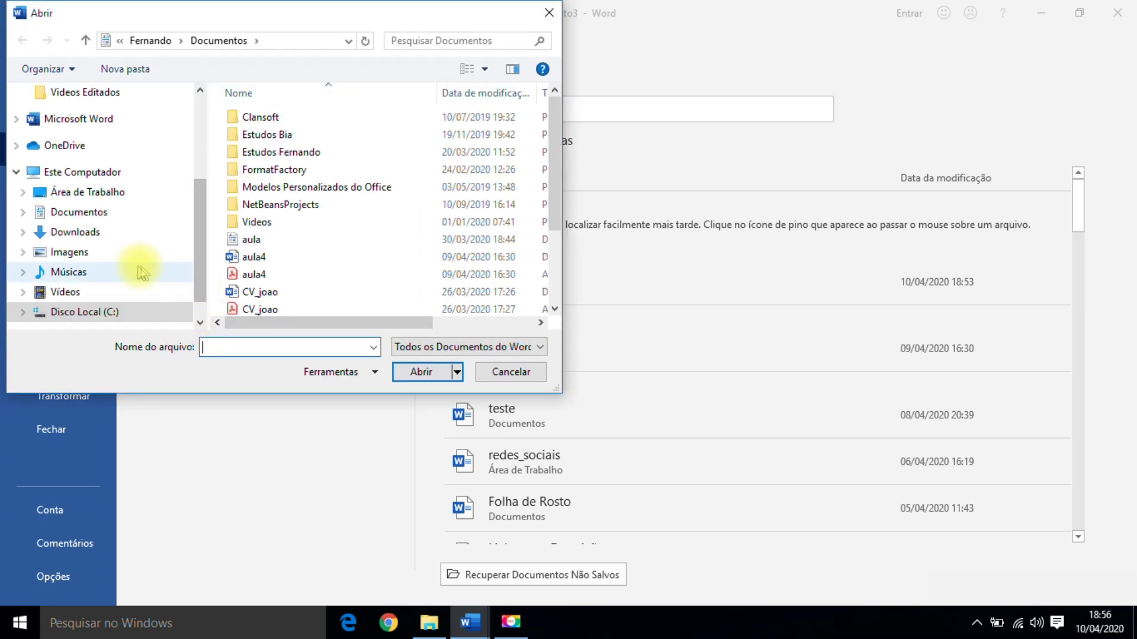
{"action": "left_click", "coordinate": [56, 215]}
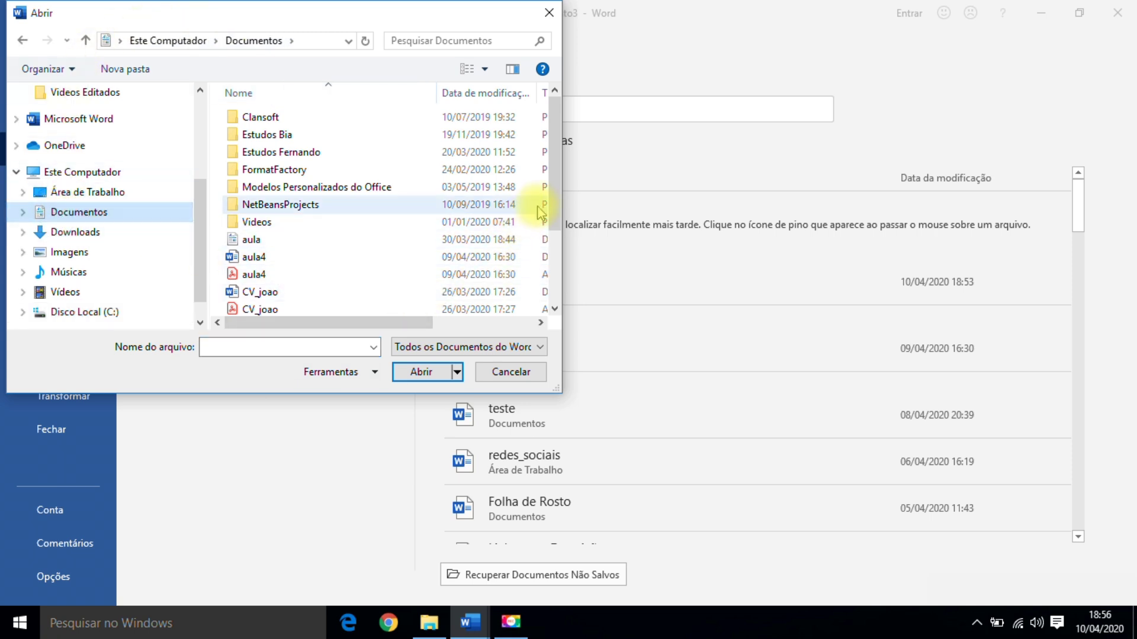
{"action": "left_click_drag", "start_coordinate": [551, 184], "coordinate": [553, 267]}
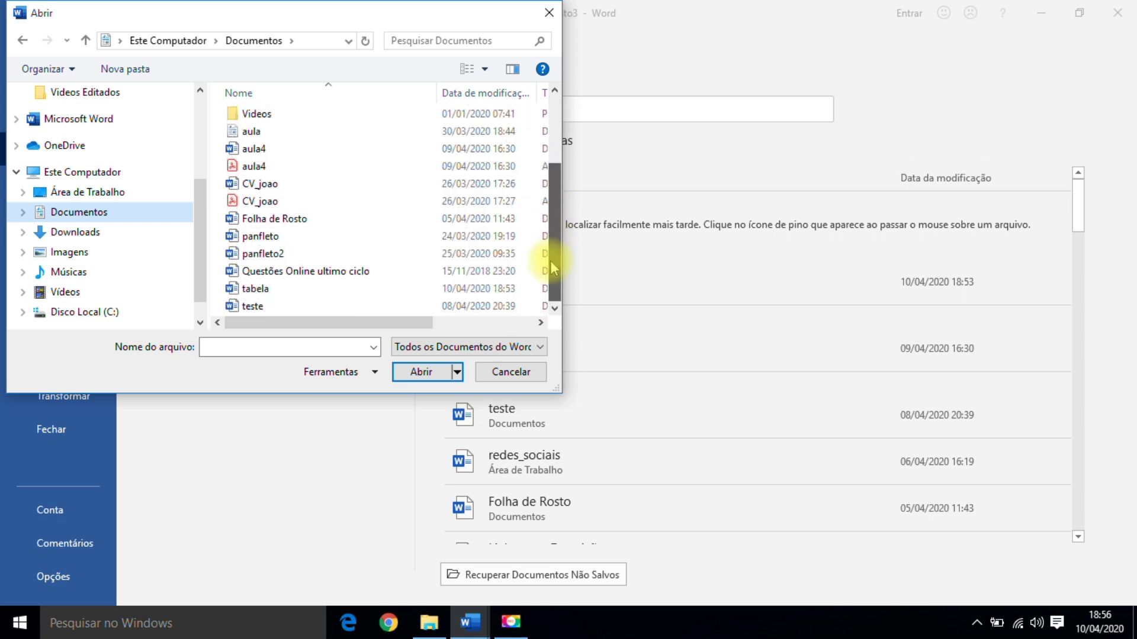
{"action": "left_click", "coordinate": [243, 293]}
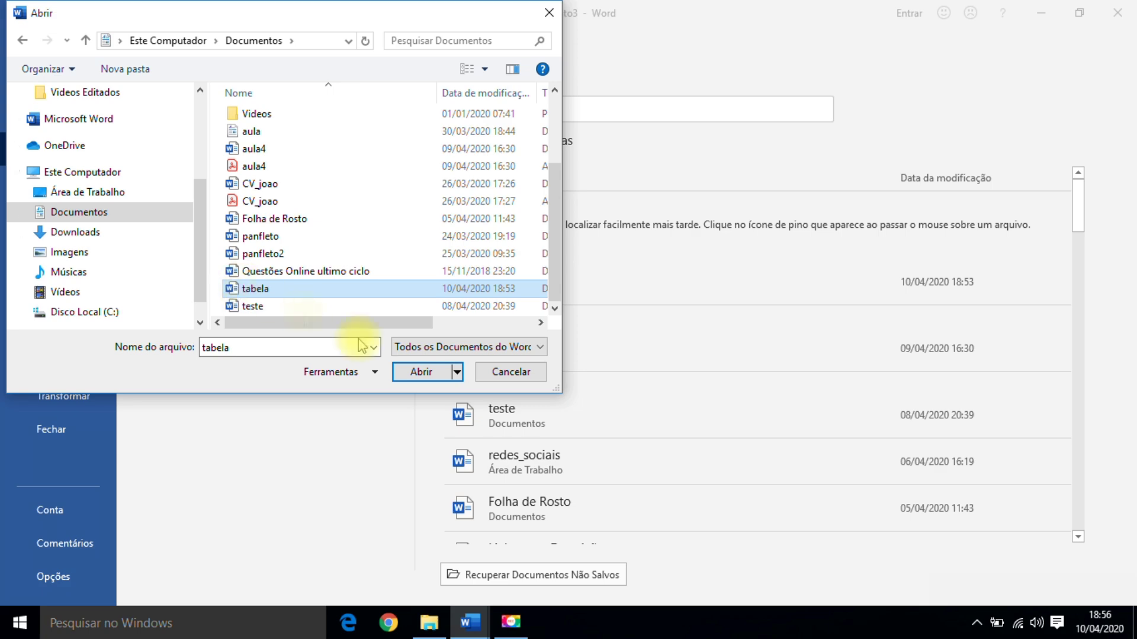
{"action": "left_click", "coordinate": [421, 372]}
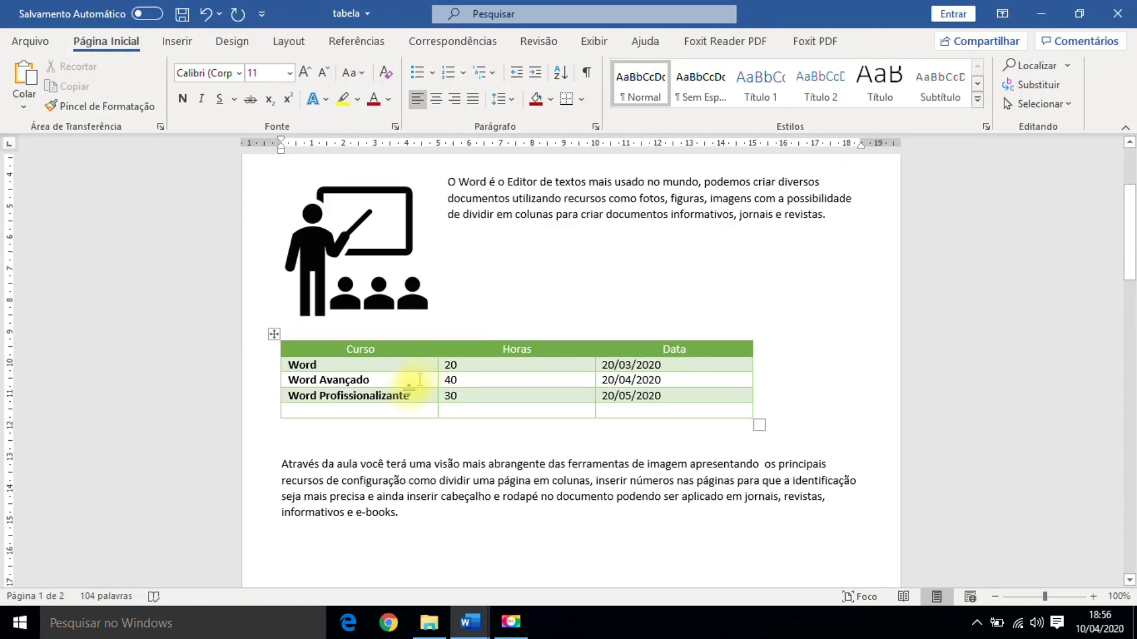
{"action": "left_click", "coordinate": [462, 303]}
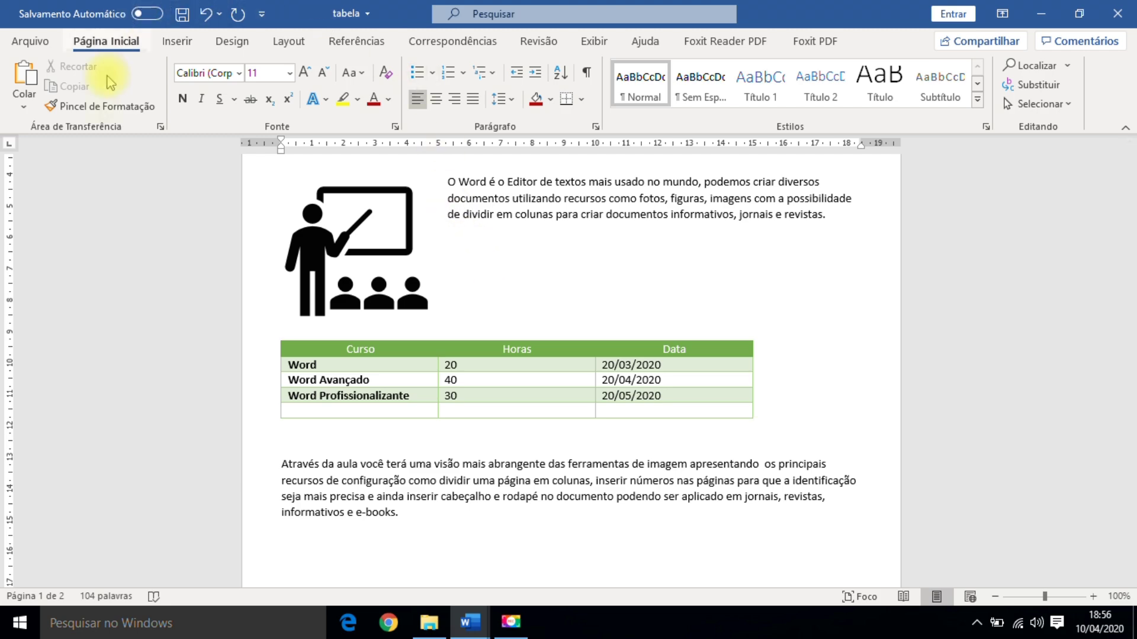
Open "tabela" once more by browsing to the Documentos folder
{"action": "left_click", "coordinate": [31, 42]}
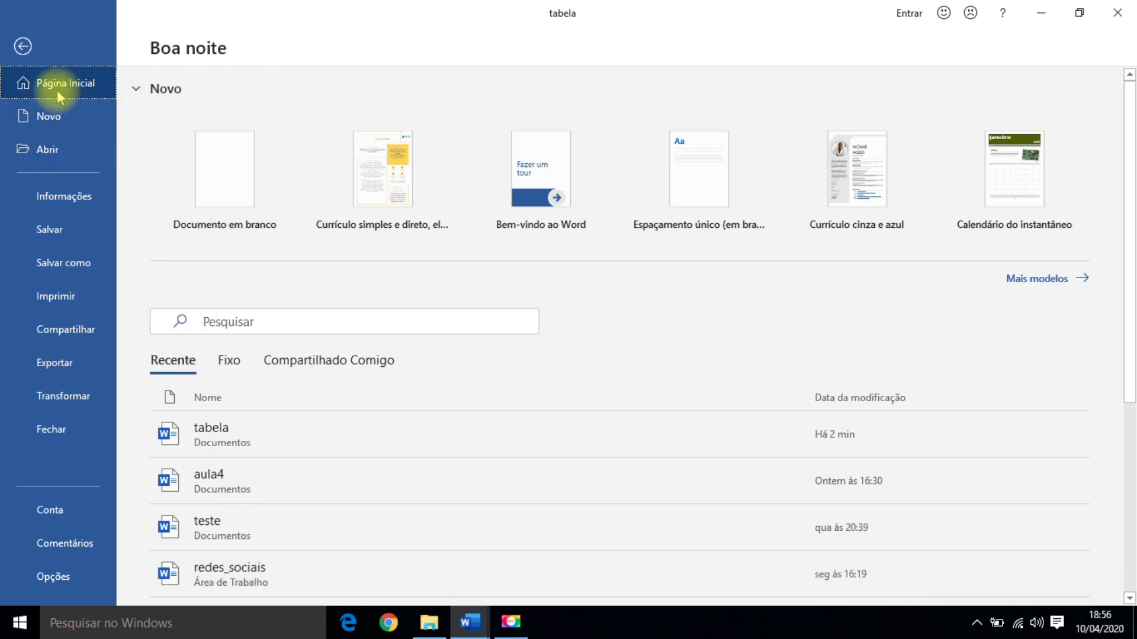
{"action": "left_click", "coordinate": [51, 160]}
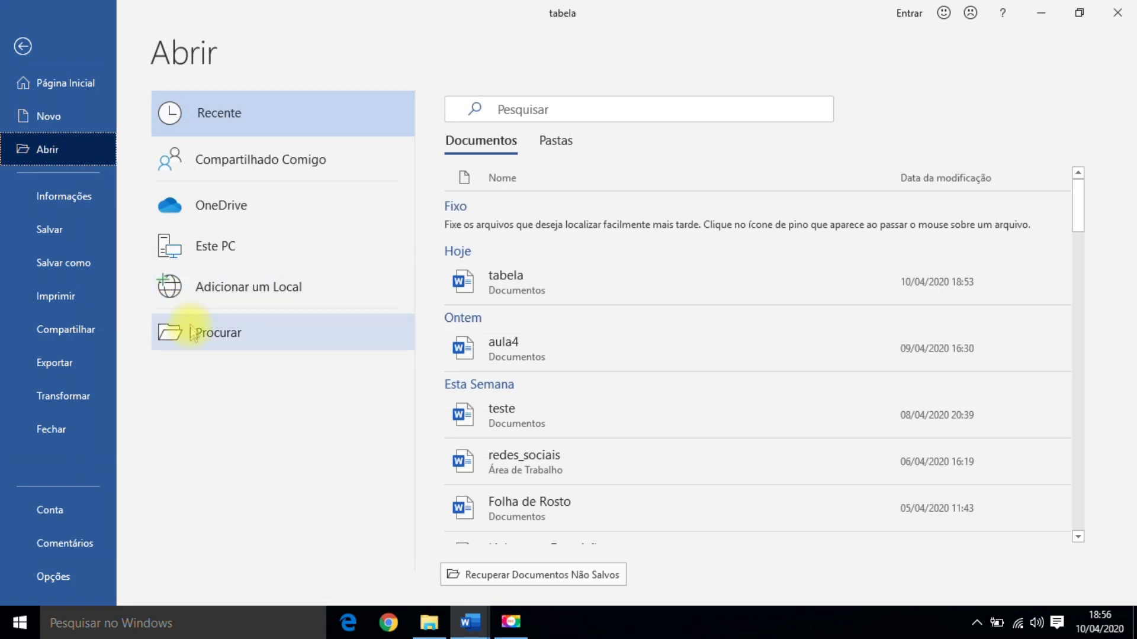
{"action": "left_click", "coordinate": [170, 331]}
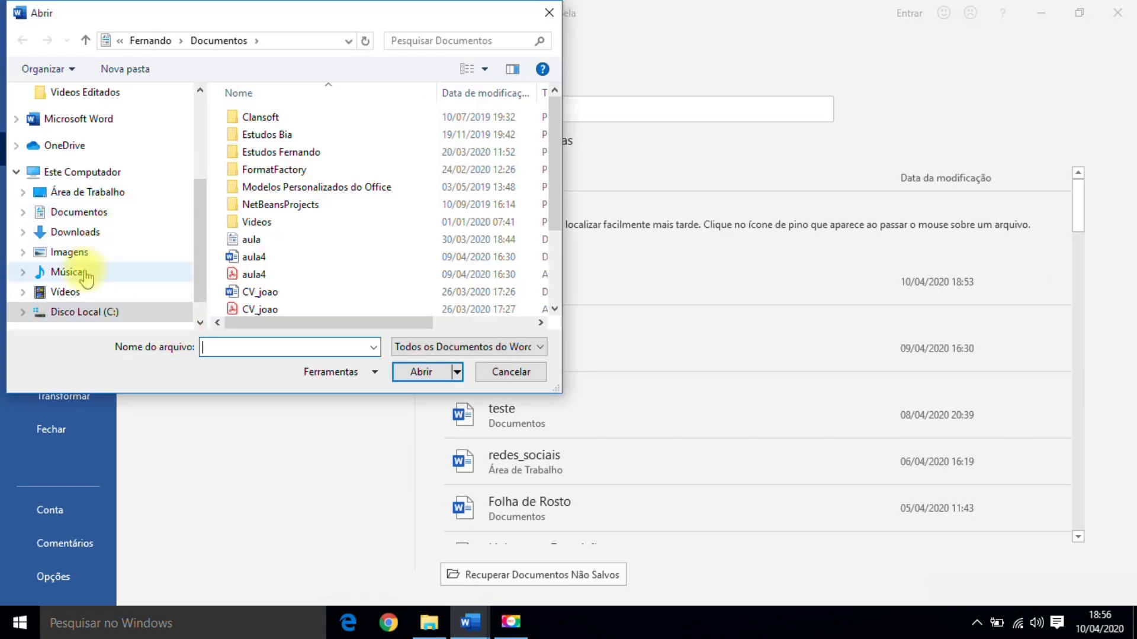
{"action": "left_click", "coordinate": [75, 218]}
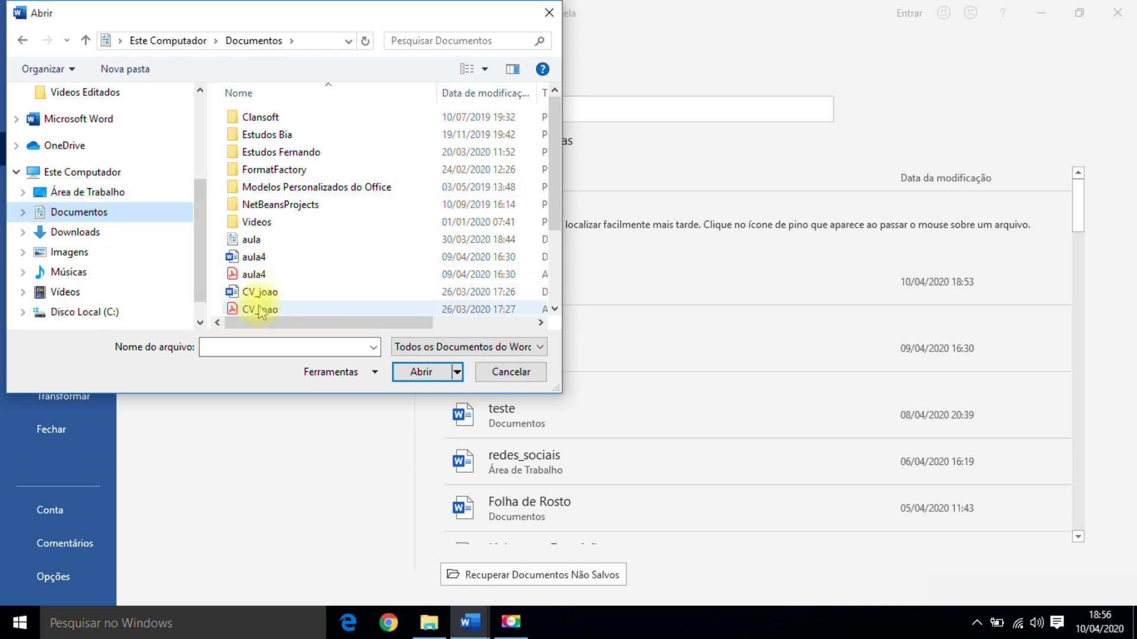
{"action": "left_click_drag", "start_coordinate": [552, 161], "coordinate": [543, 237]}
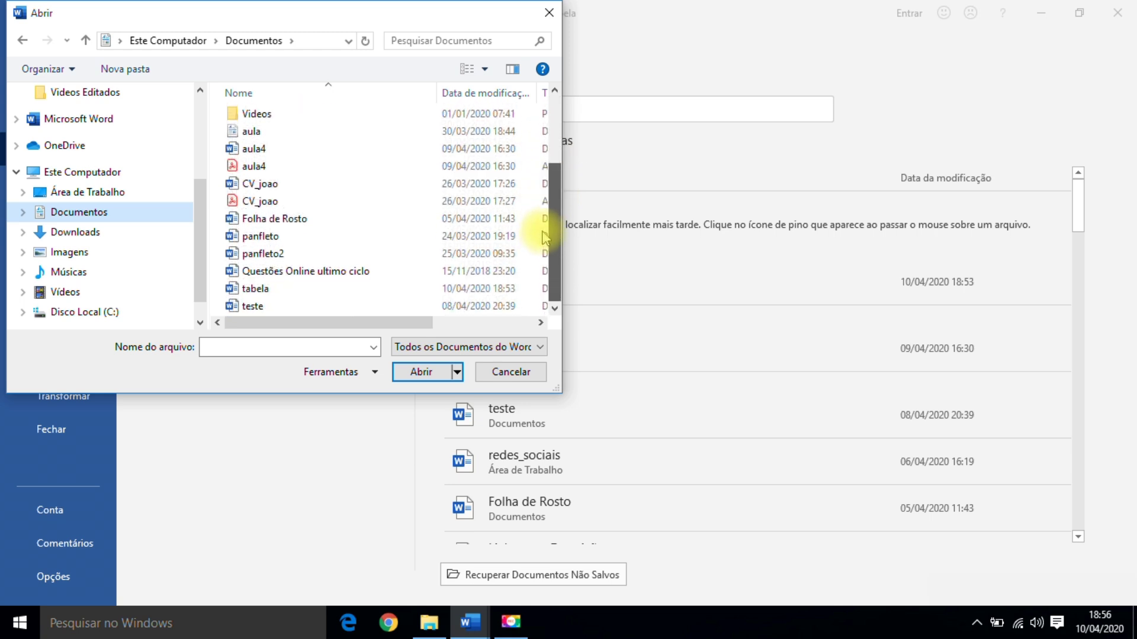
{"action": "left_click", "coordinate": [263, 290]}
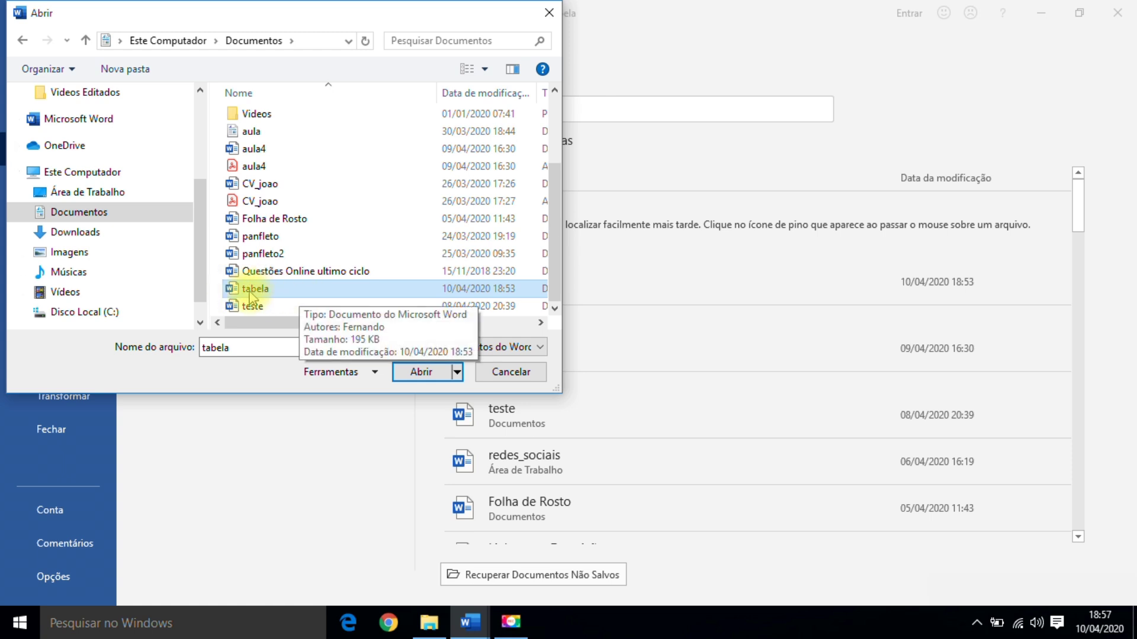
{"action": "left_click", "coordinate": [422, 373]}
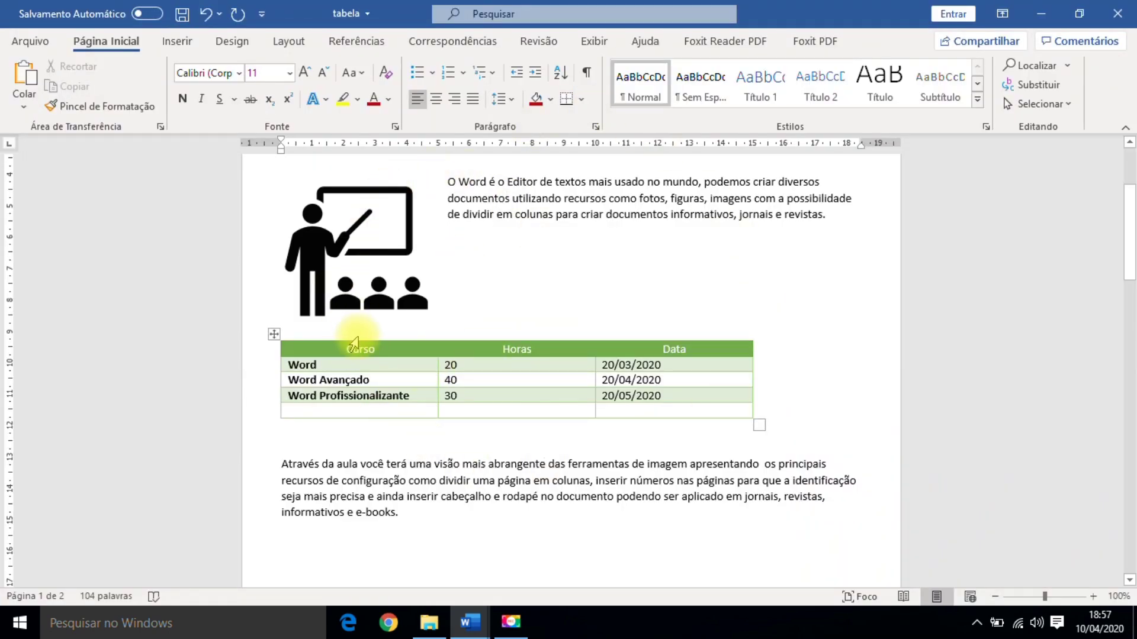
Add a line of random filler text beside the teacher icon, just above the course table
{"action": "type", "text": "gjghgjgjgj"}
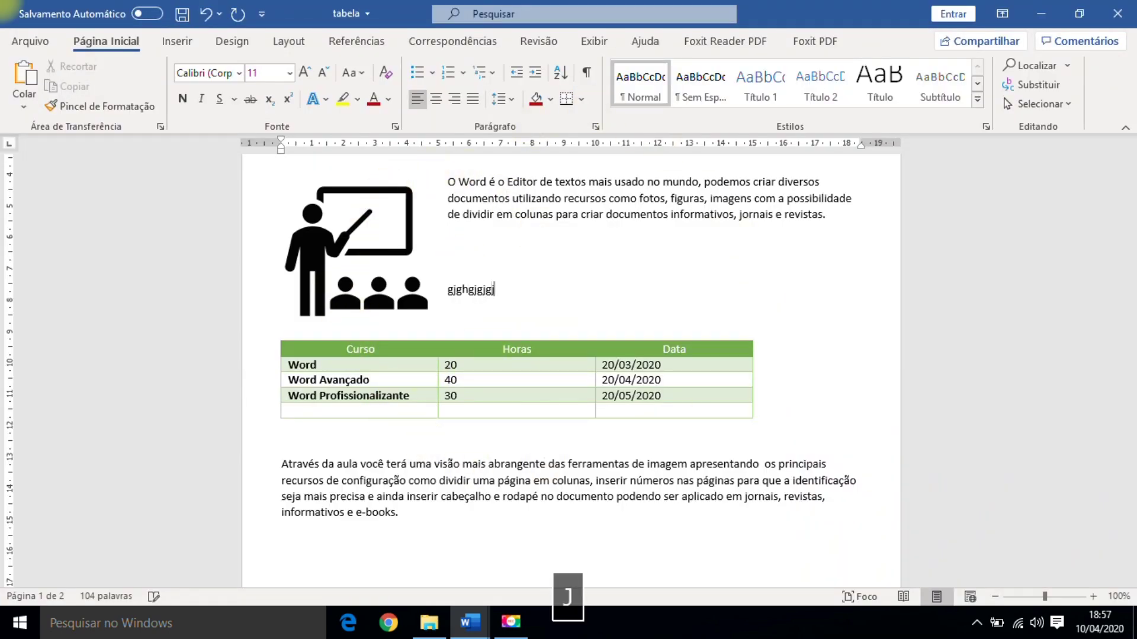
{"action": "type", "text": "gjgjgjg jbjgjgjg"}
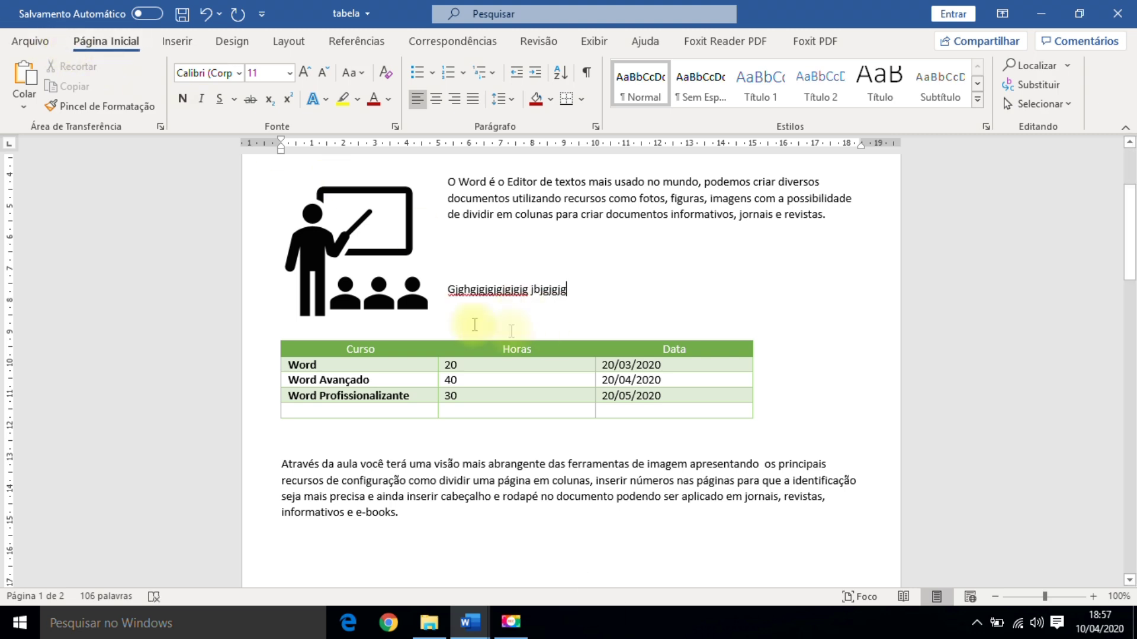
Try to close the document with its unsaved changes and cancel at the save prompt
{"action": "left_click", "coordinate": [30, 40]}
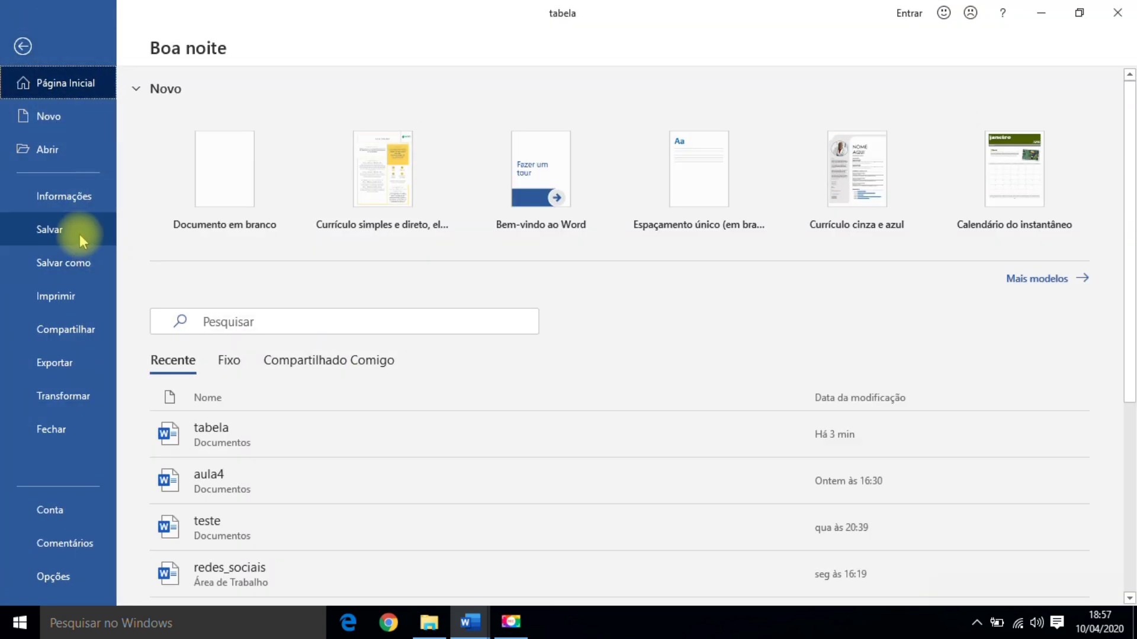
{"action": "left_click", "coordinate": [23, 47]}
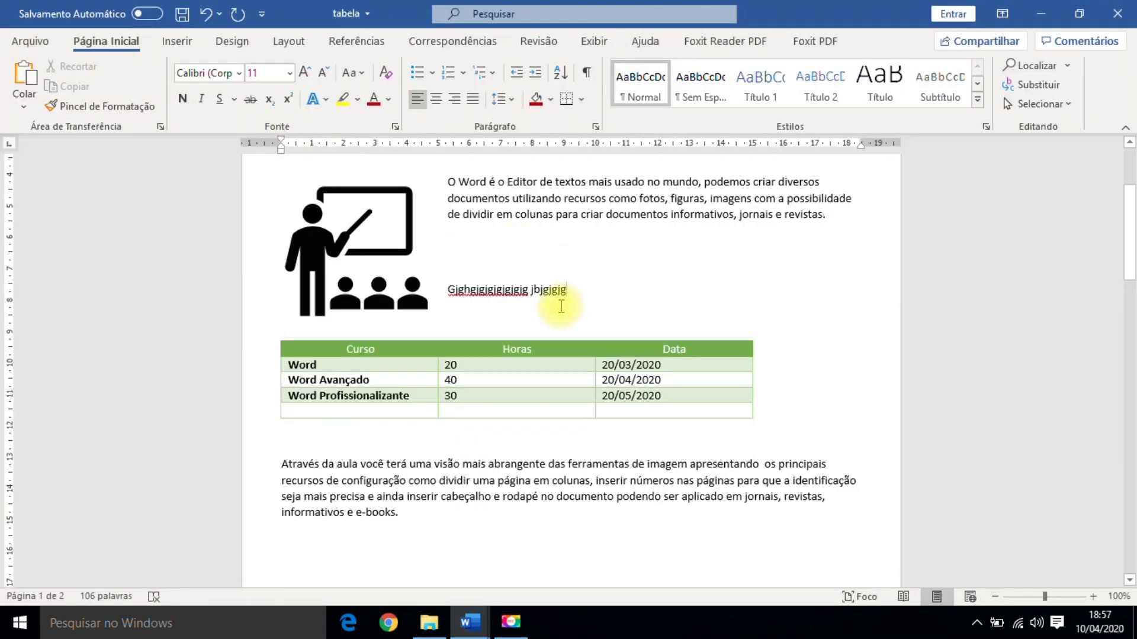
{"action": "left_click", "coordinate": [1116, 14]}
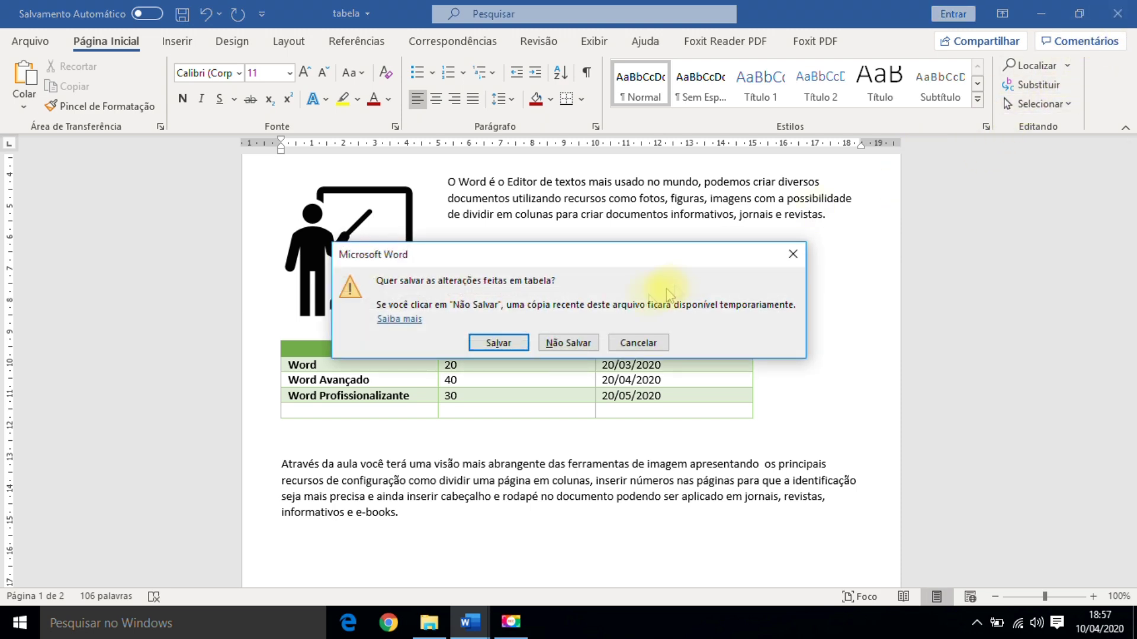
{"action": "left_click_drag", "start_coordinate": [542, 261], "coordinate": [547, 394]}
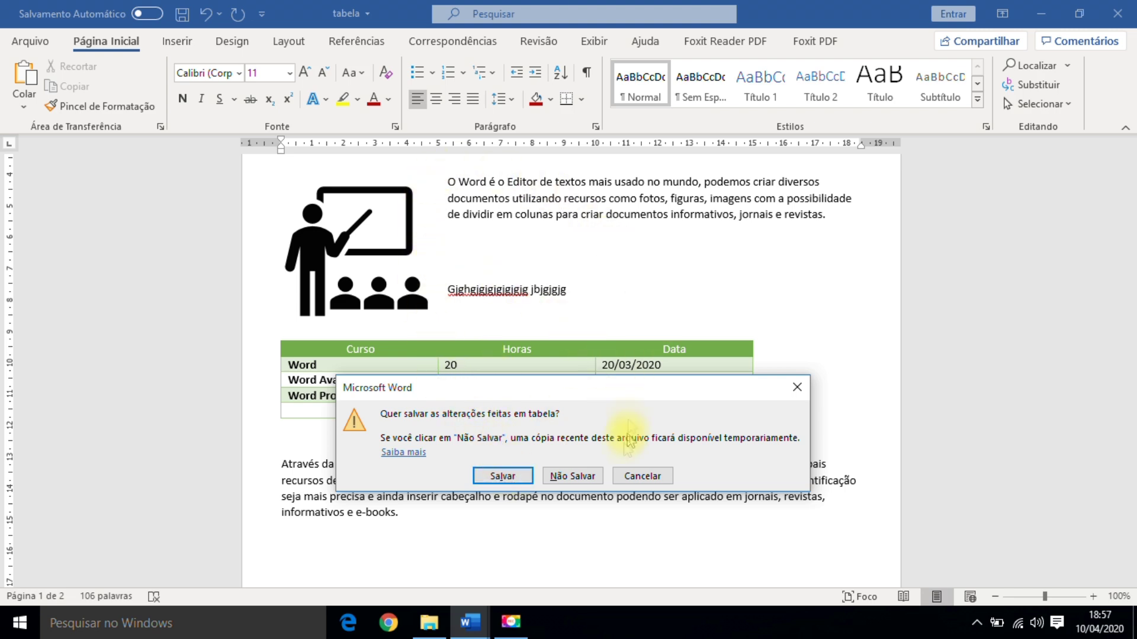
{"action": "left_click", "coordinate": [654, 477]}
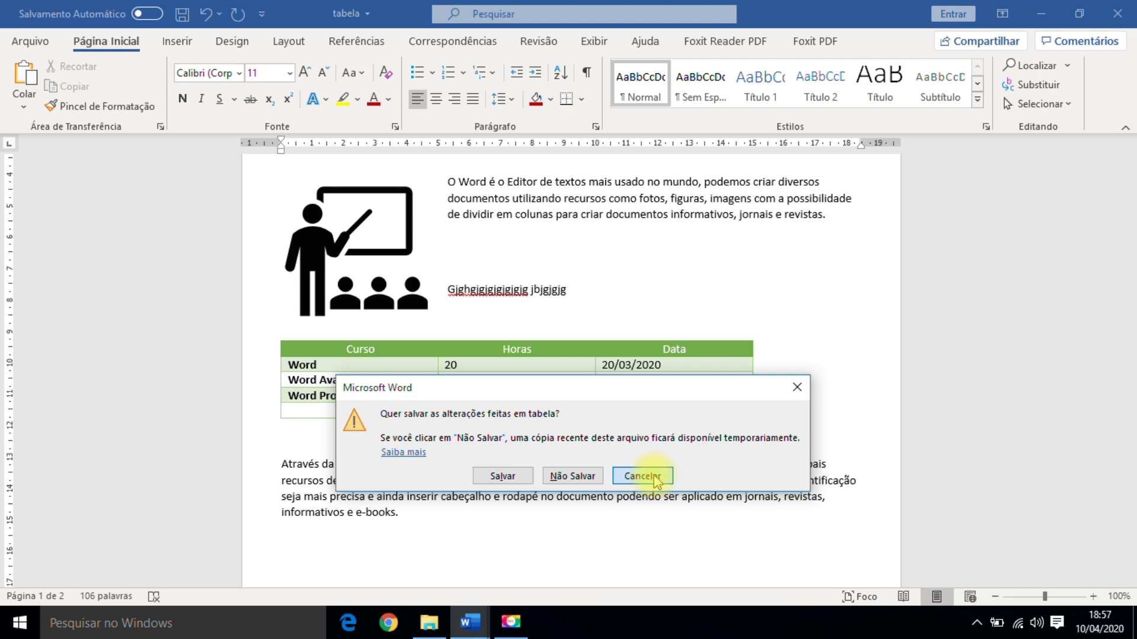